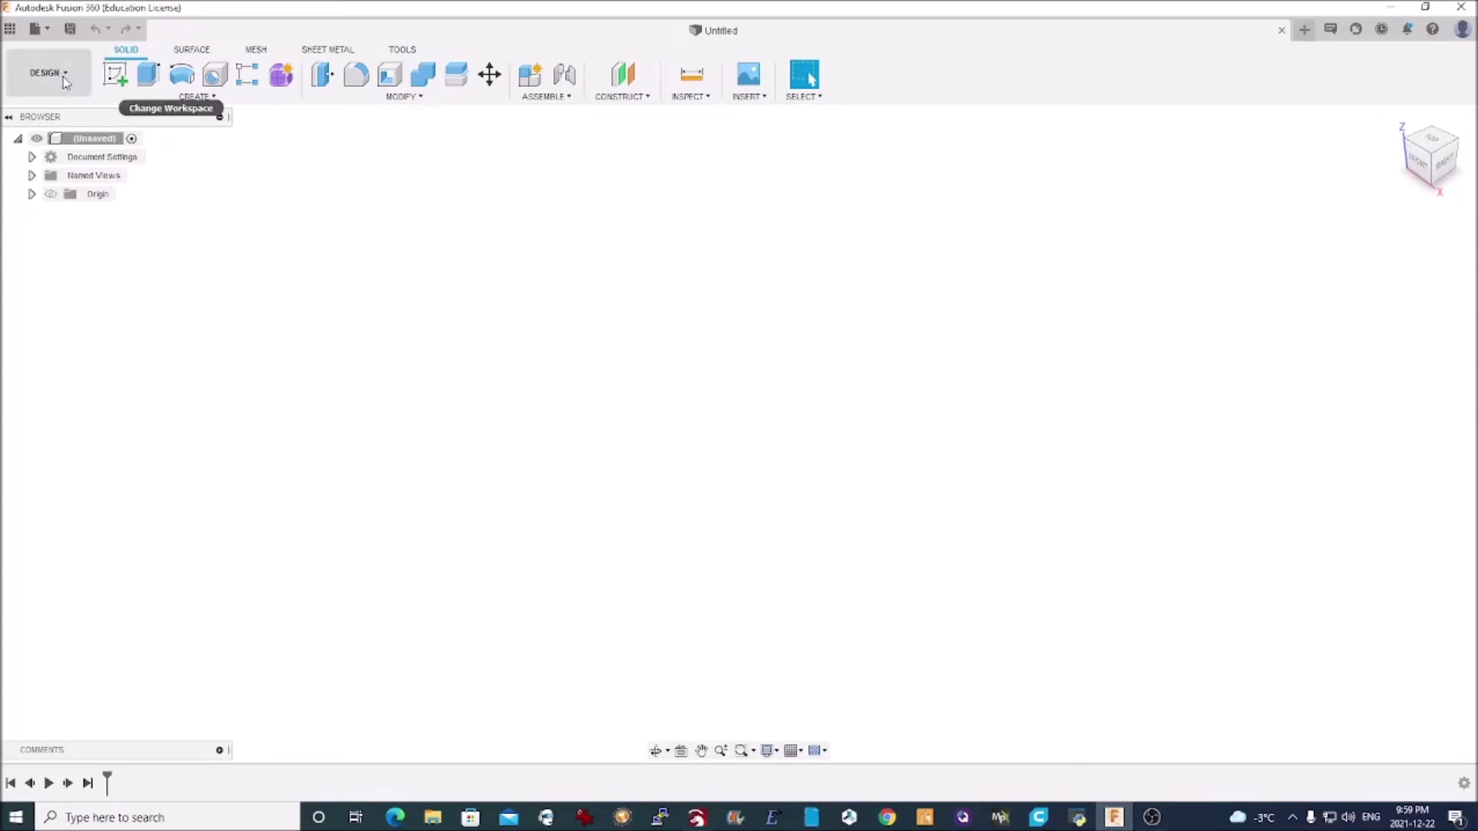
Step: Start a new sketch on the XY ground plane
left_click(214, 100)
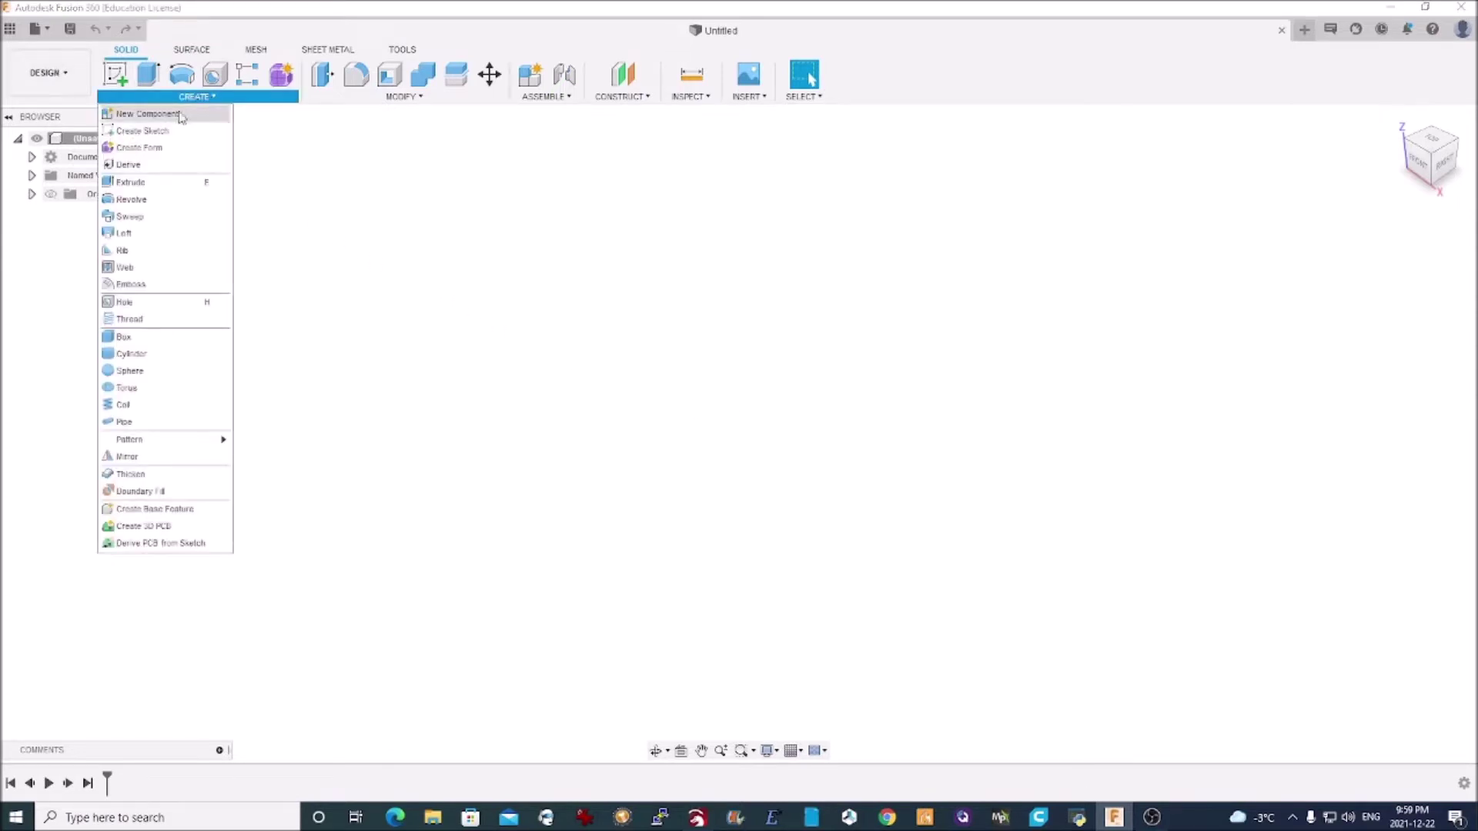
left_click(146, 130)
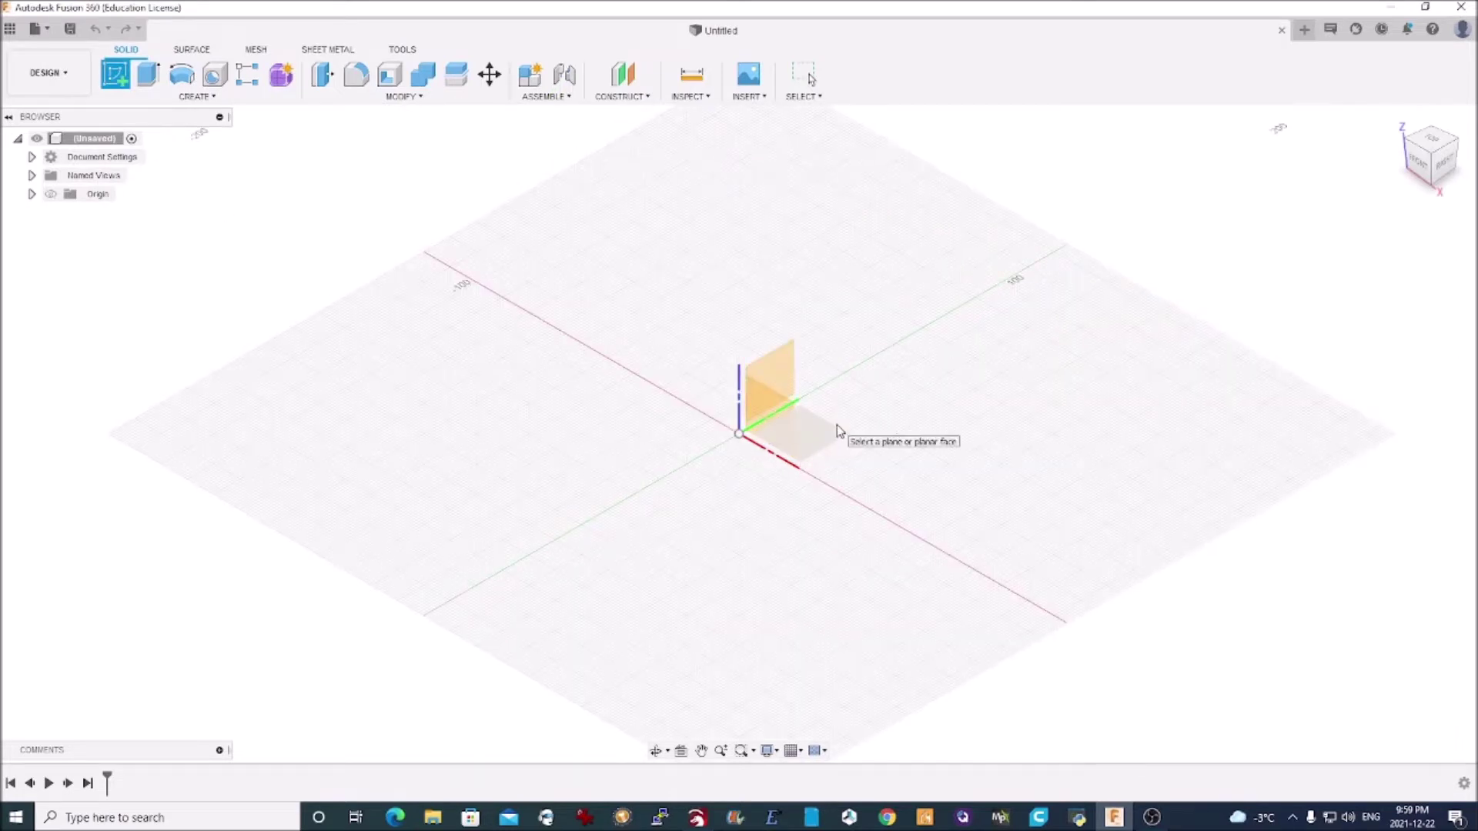
left_click(838, 431)
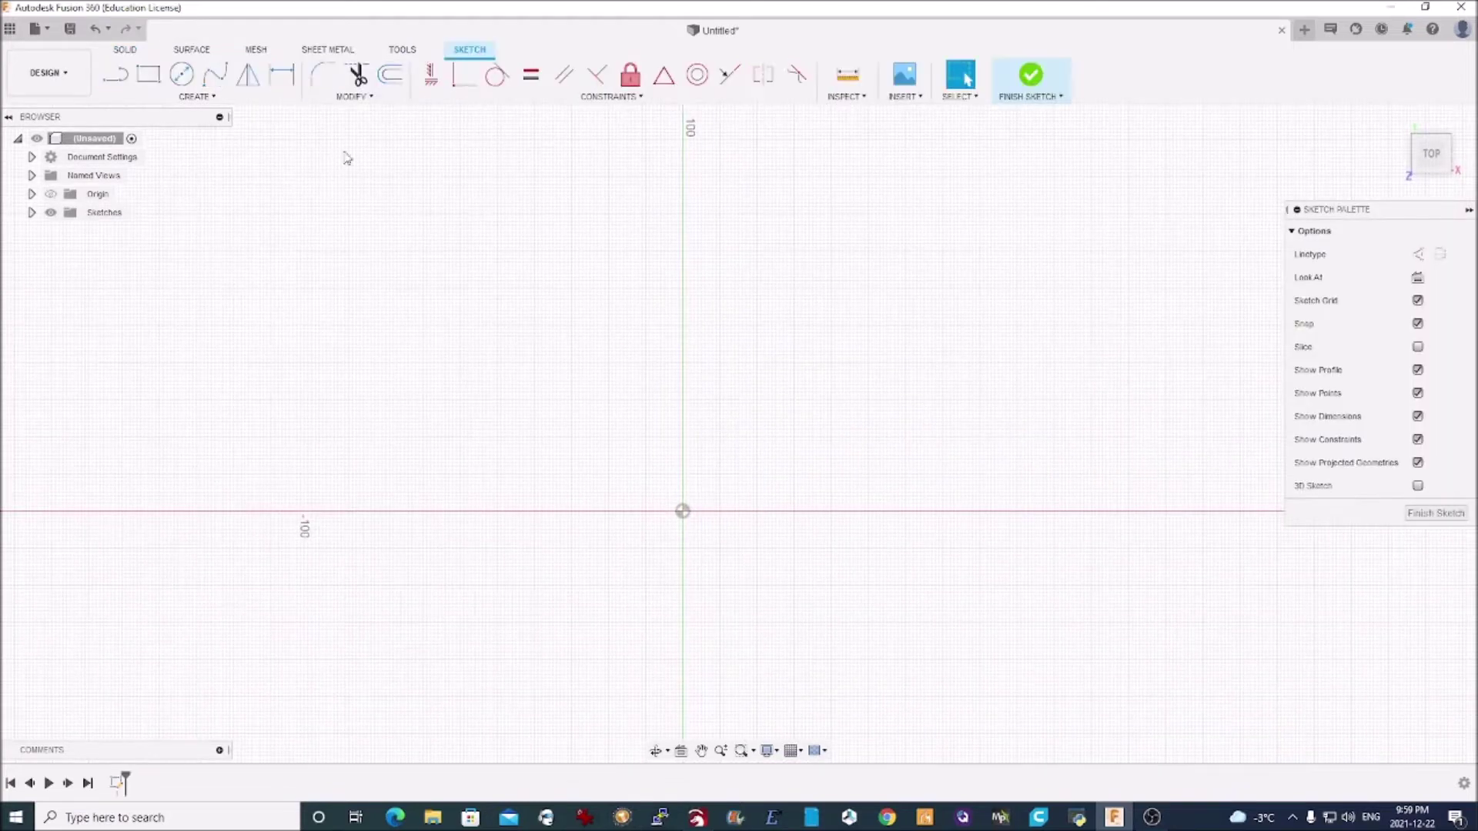
Step: Draw an 80 × 50 mm center rectangle at the origin and finish the sketch
left_click(206, 99)
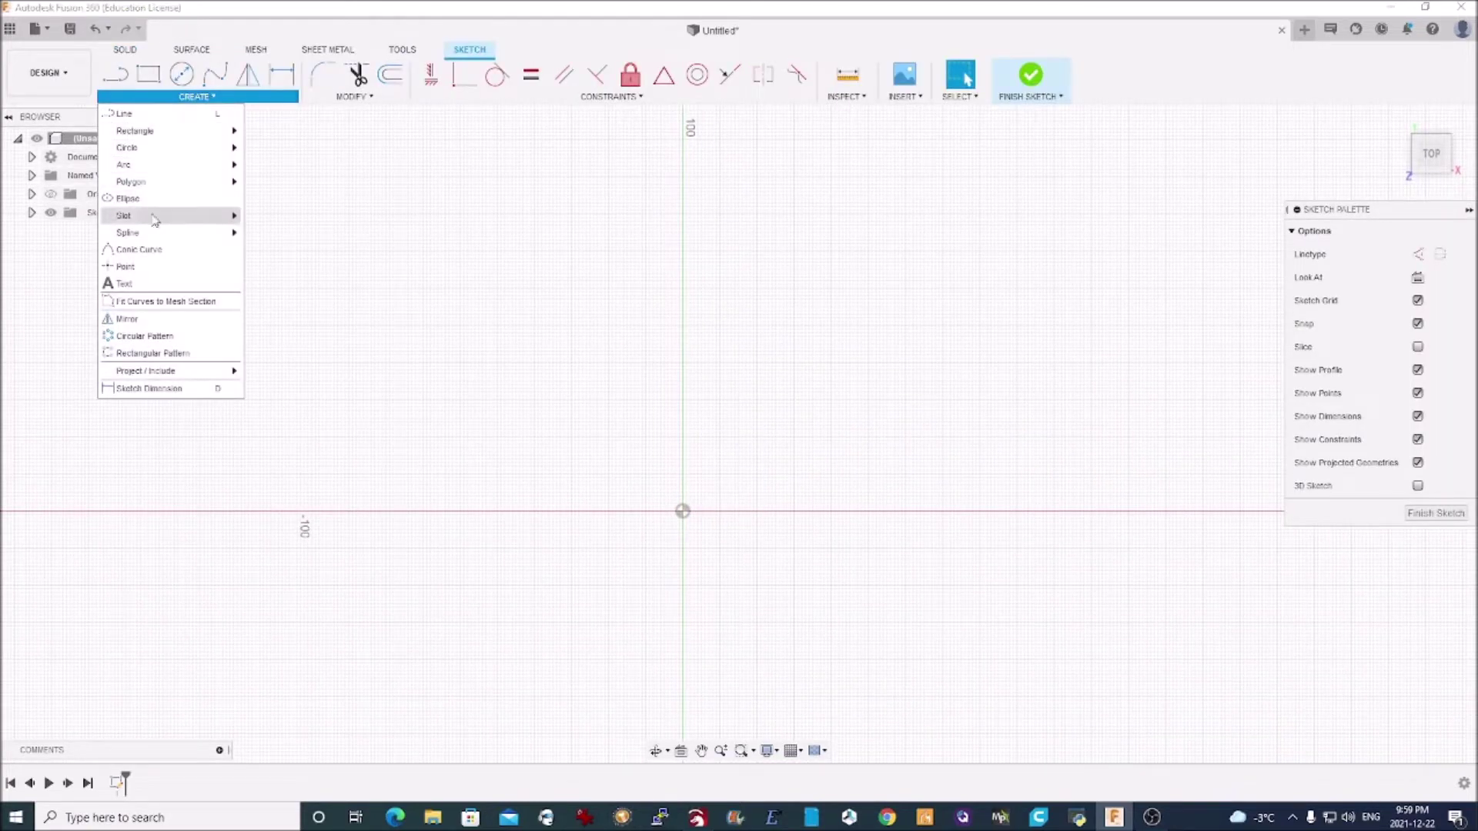
mouse_move(149, 129)
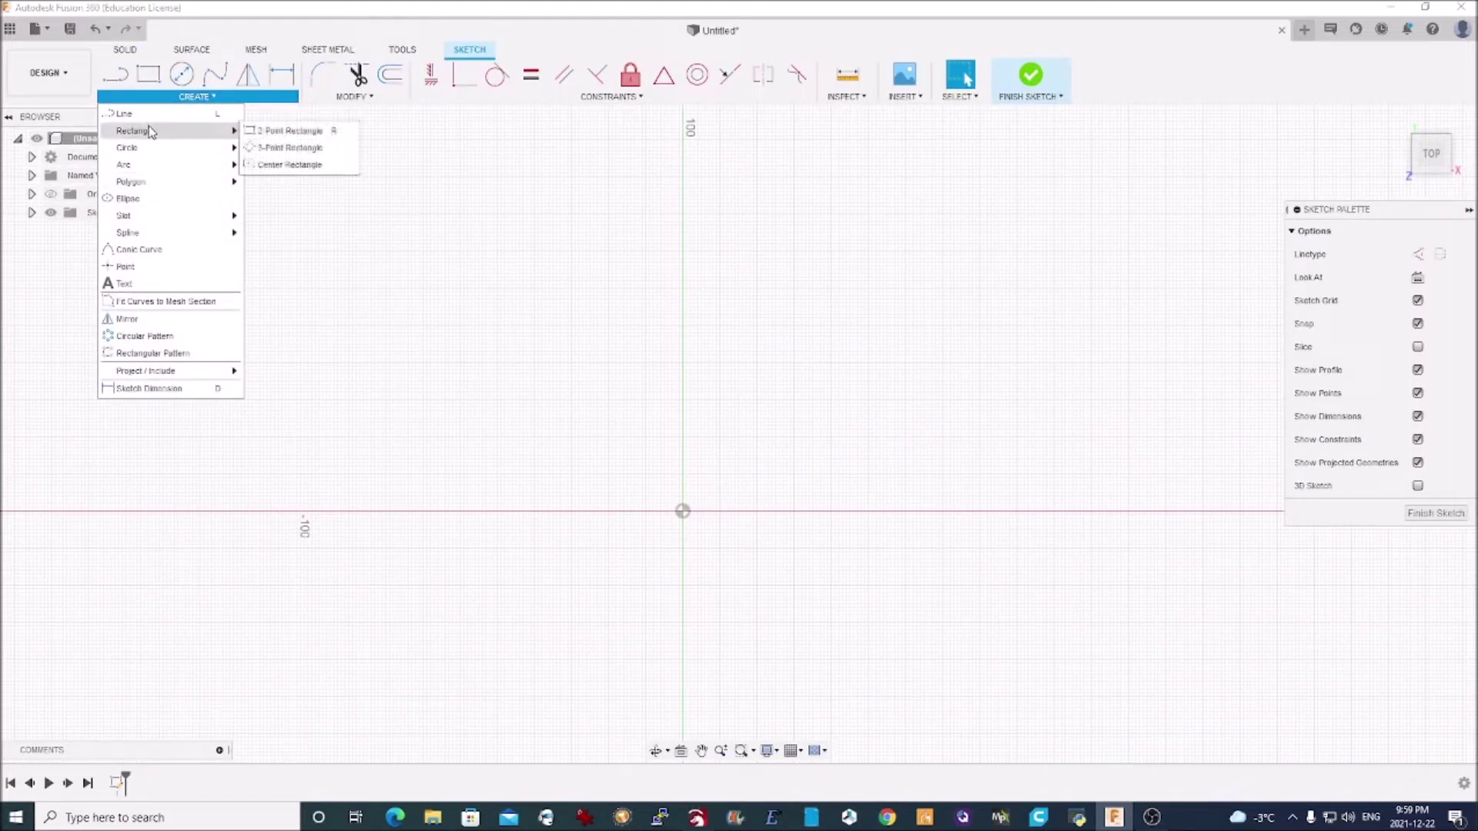
left_click(274, 162)
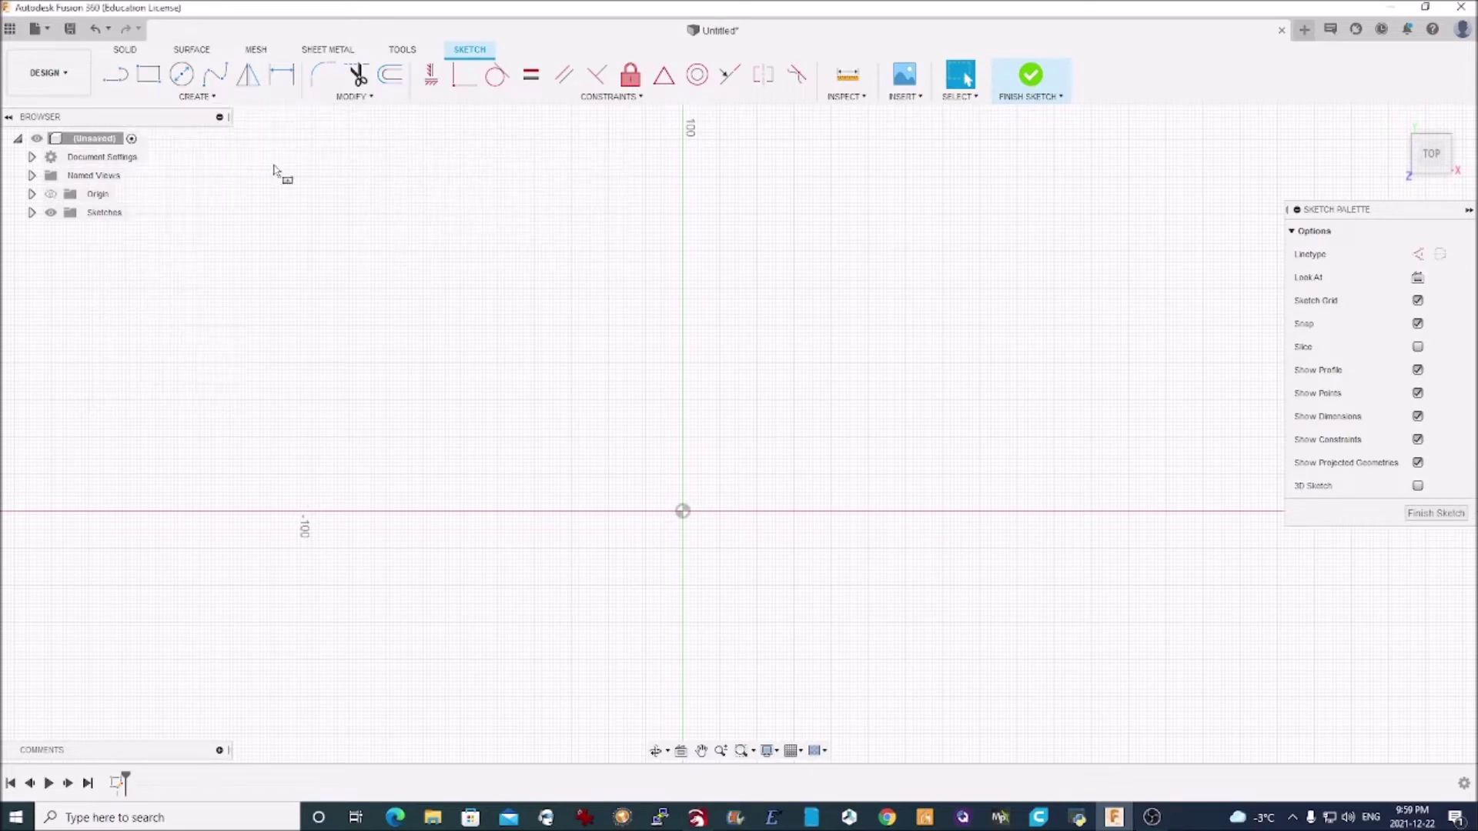
left_click(683, 511)
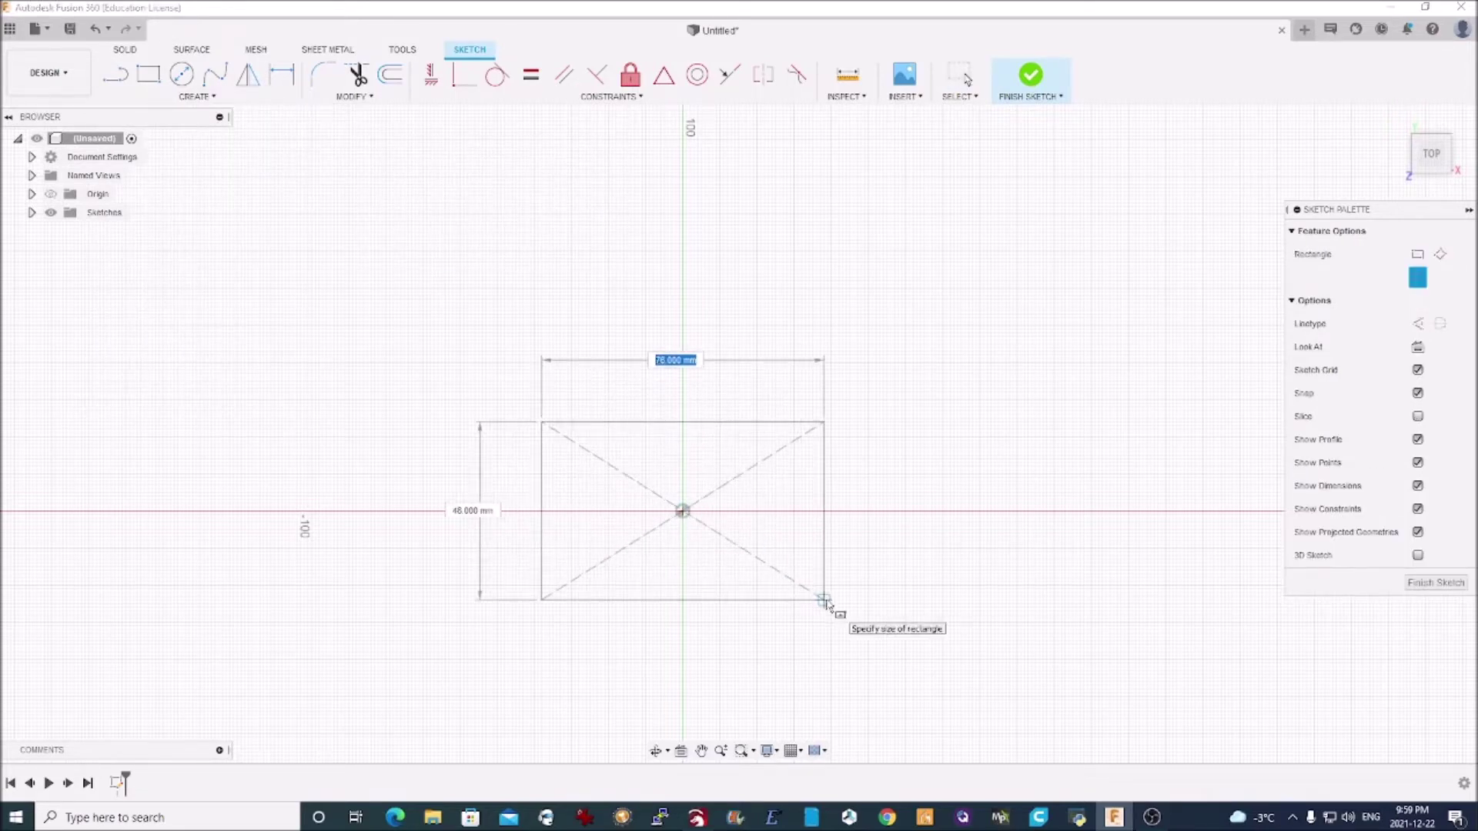
type("80")
key("Tab")
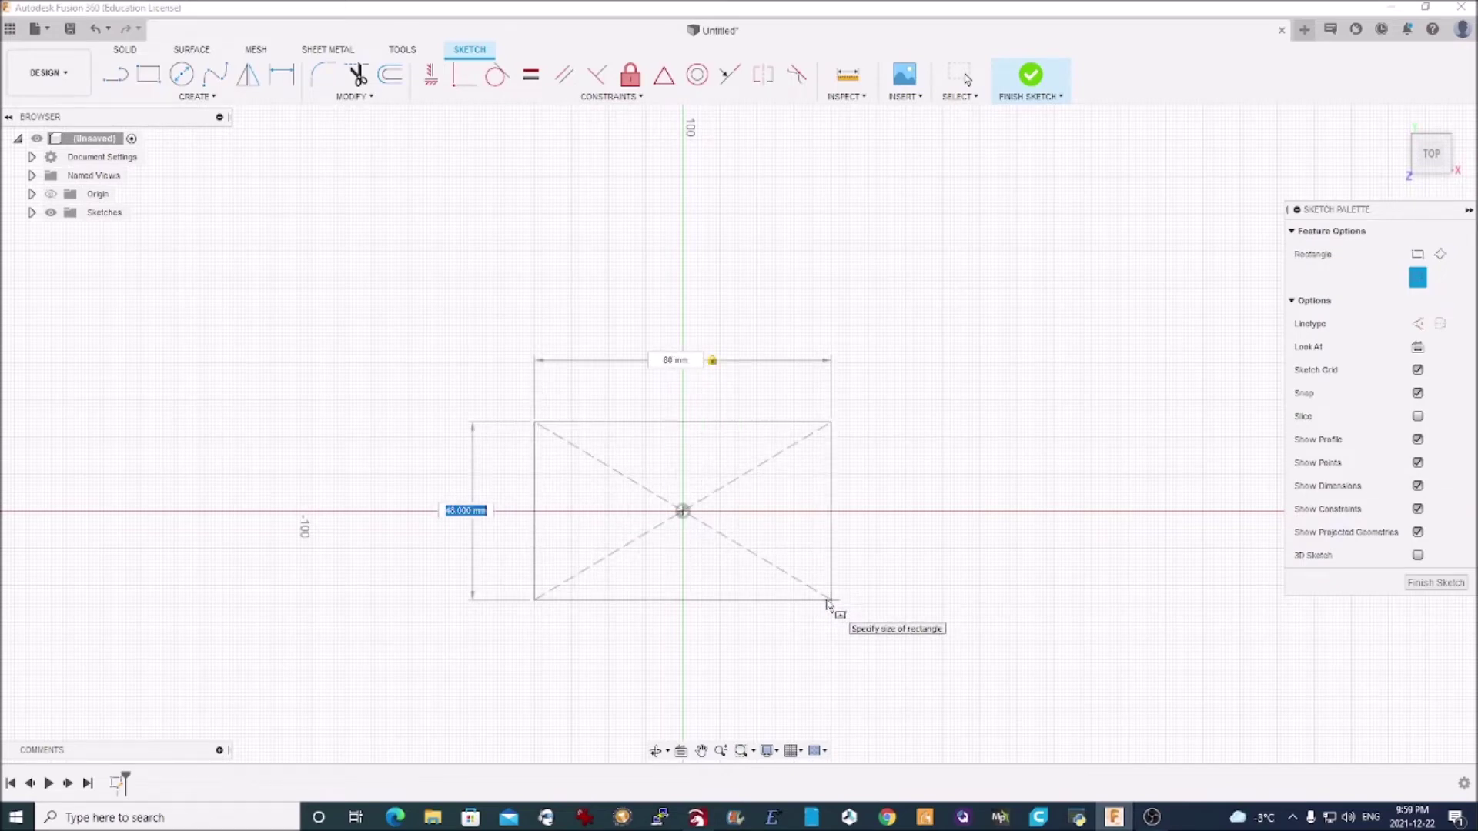
type("50")
key("Tab")
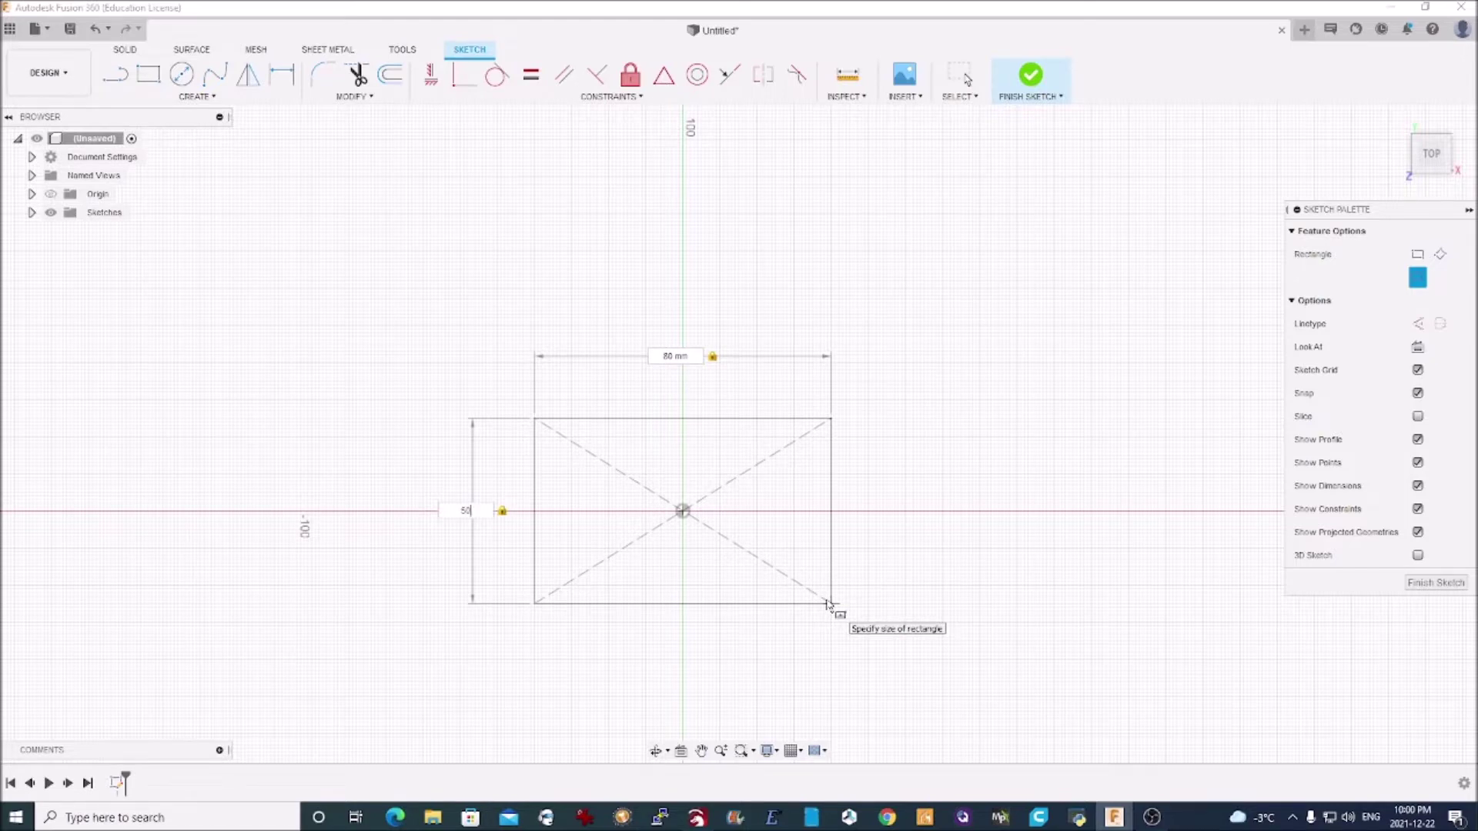
key("Return")
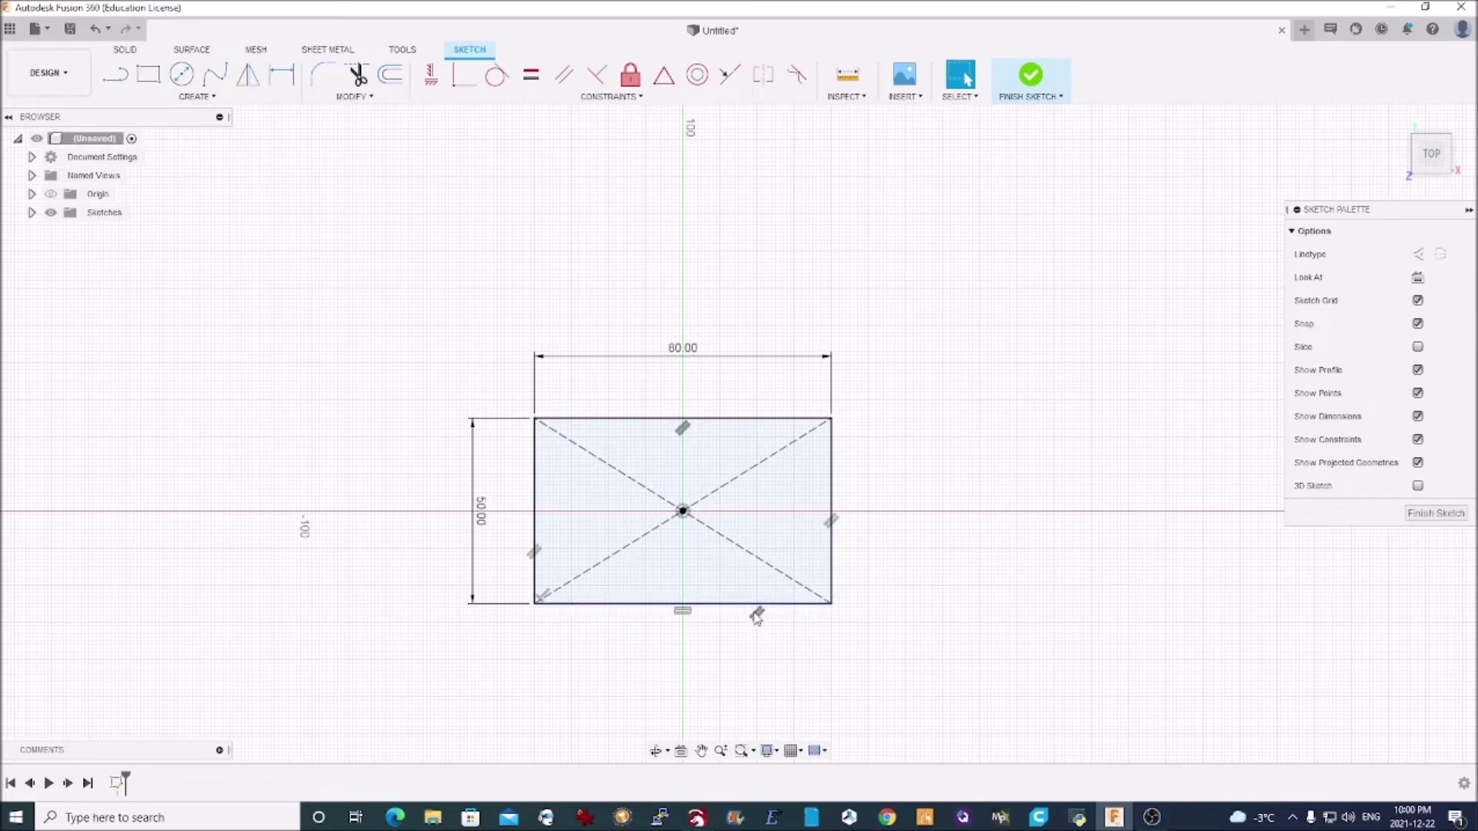
left_click(1436, 513)
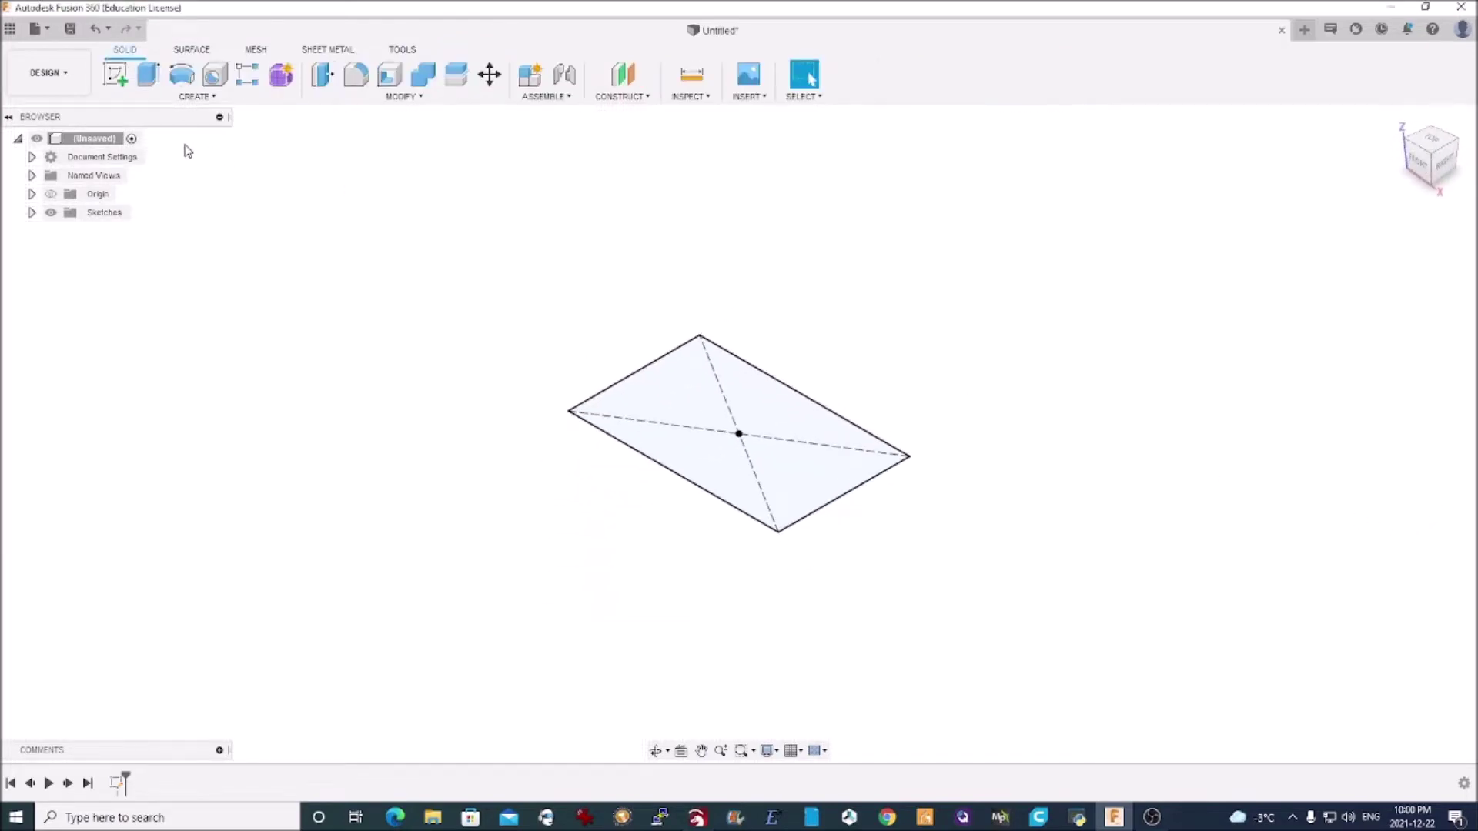
Step: Extrude the rectangle profile 14 mm into a solid block
left_click(144, 77)
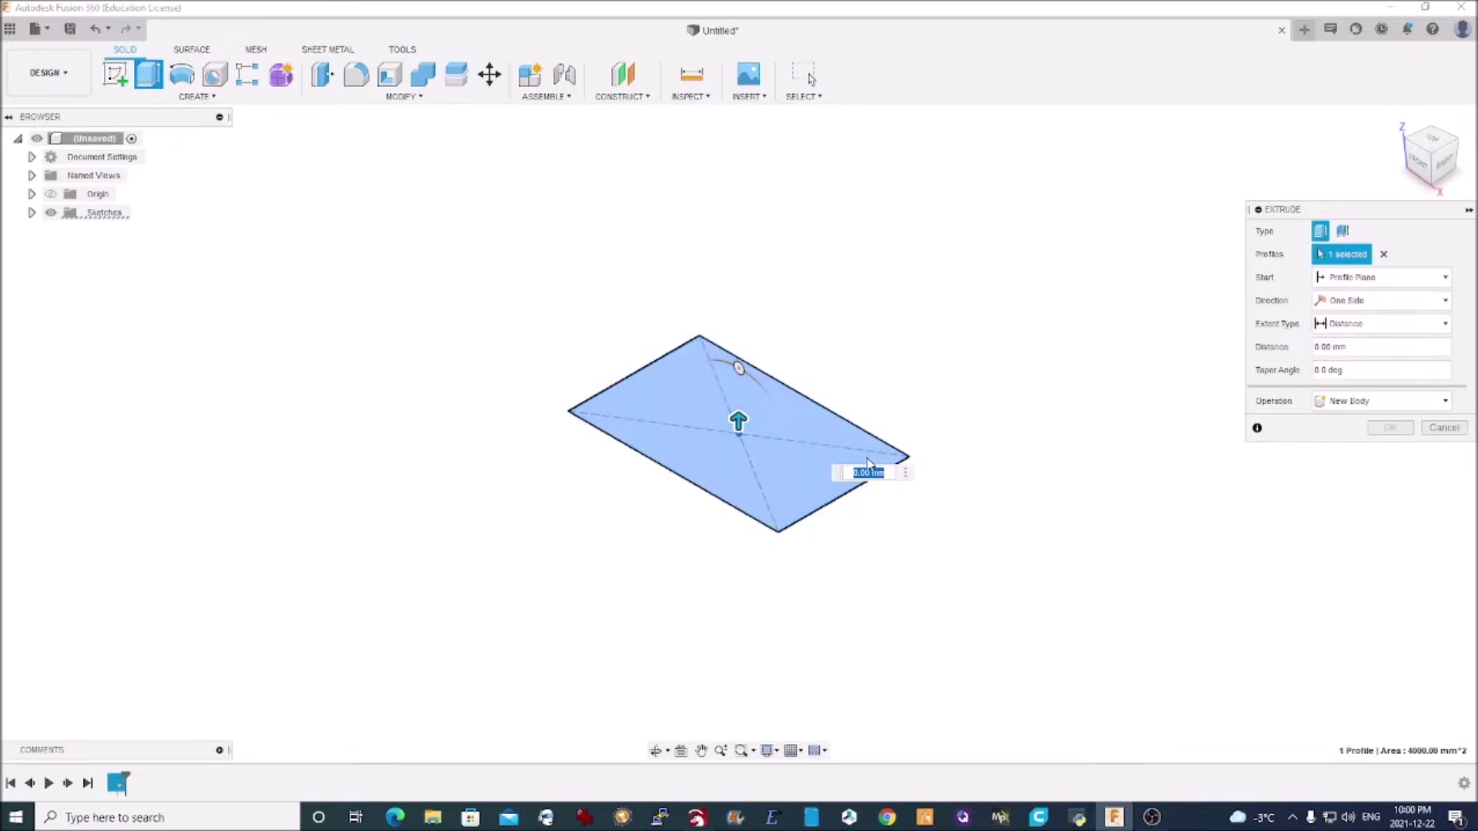
key("BackSpace")
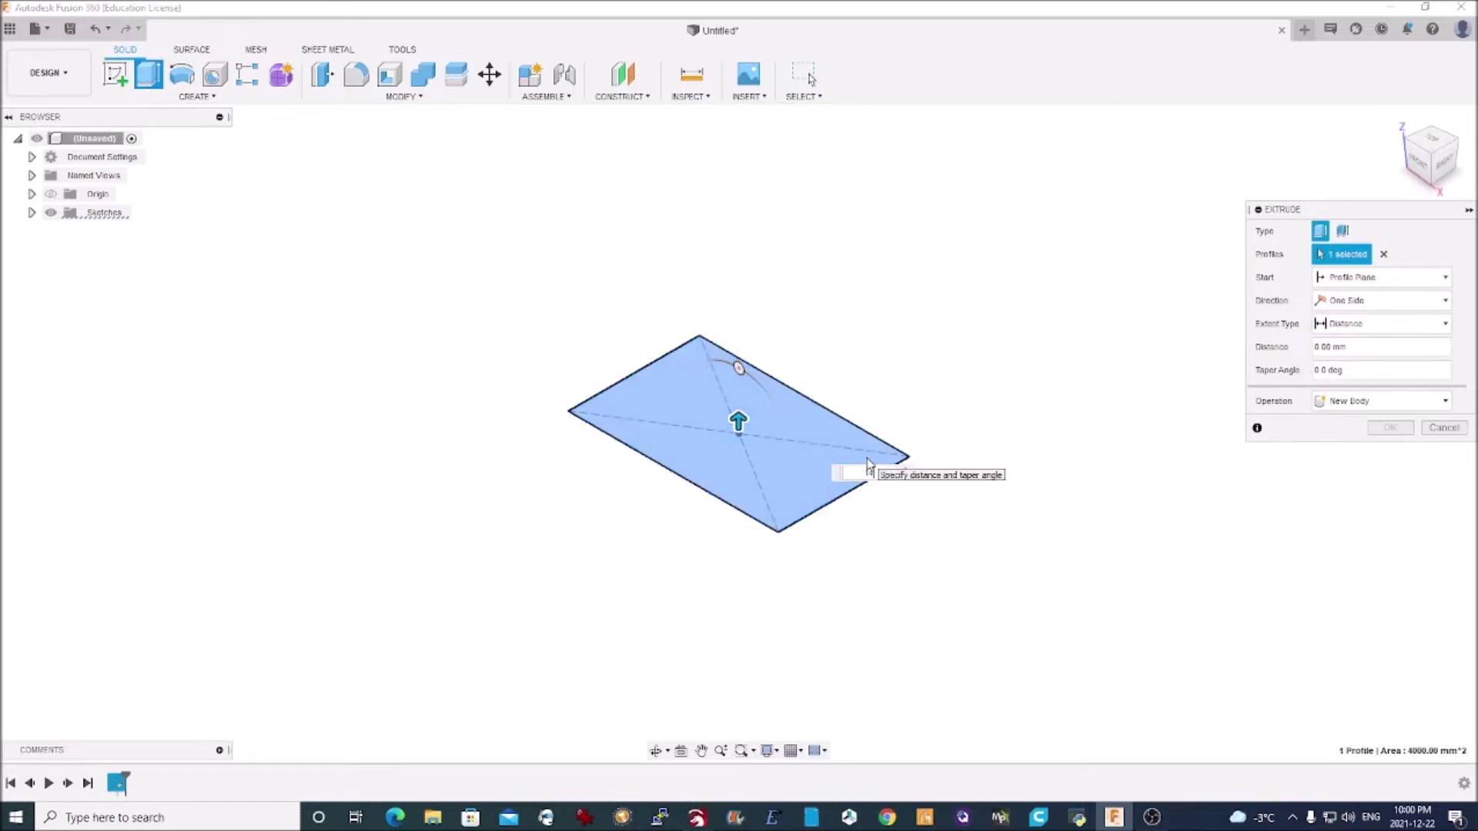
type("14")
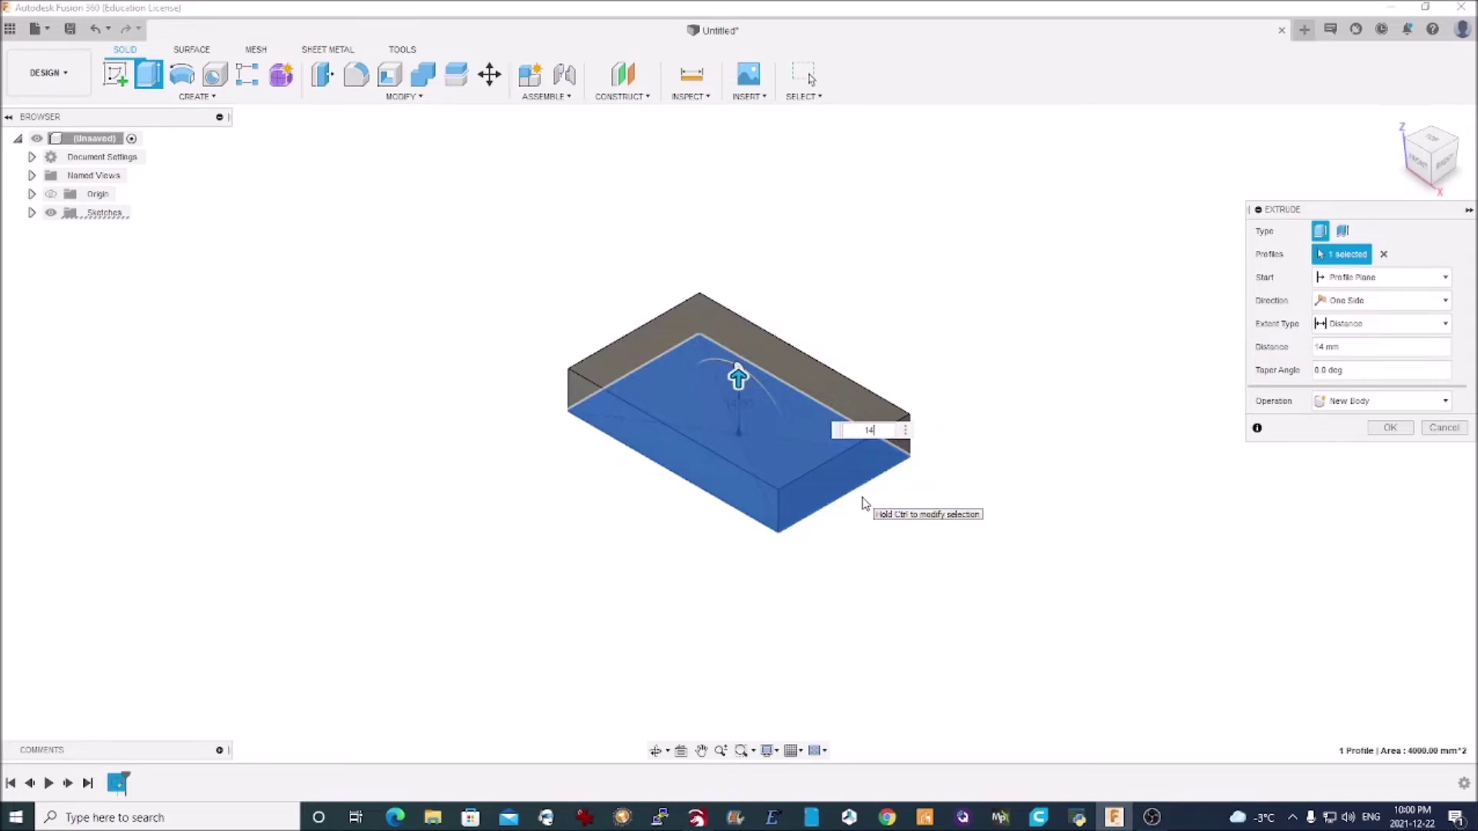
key("Return")
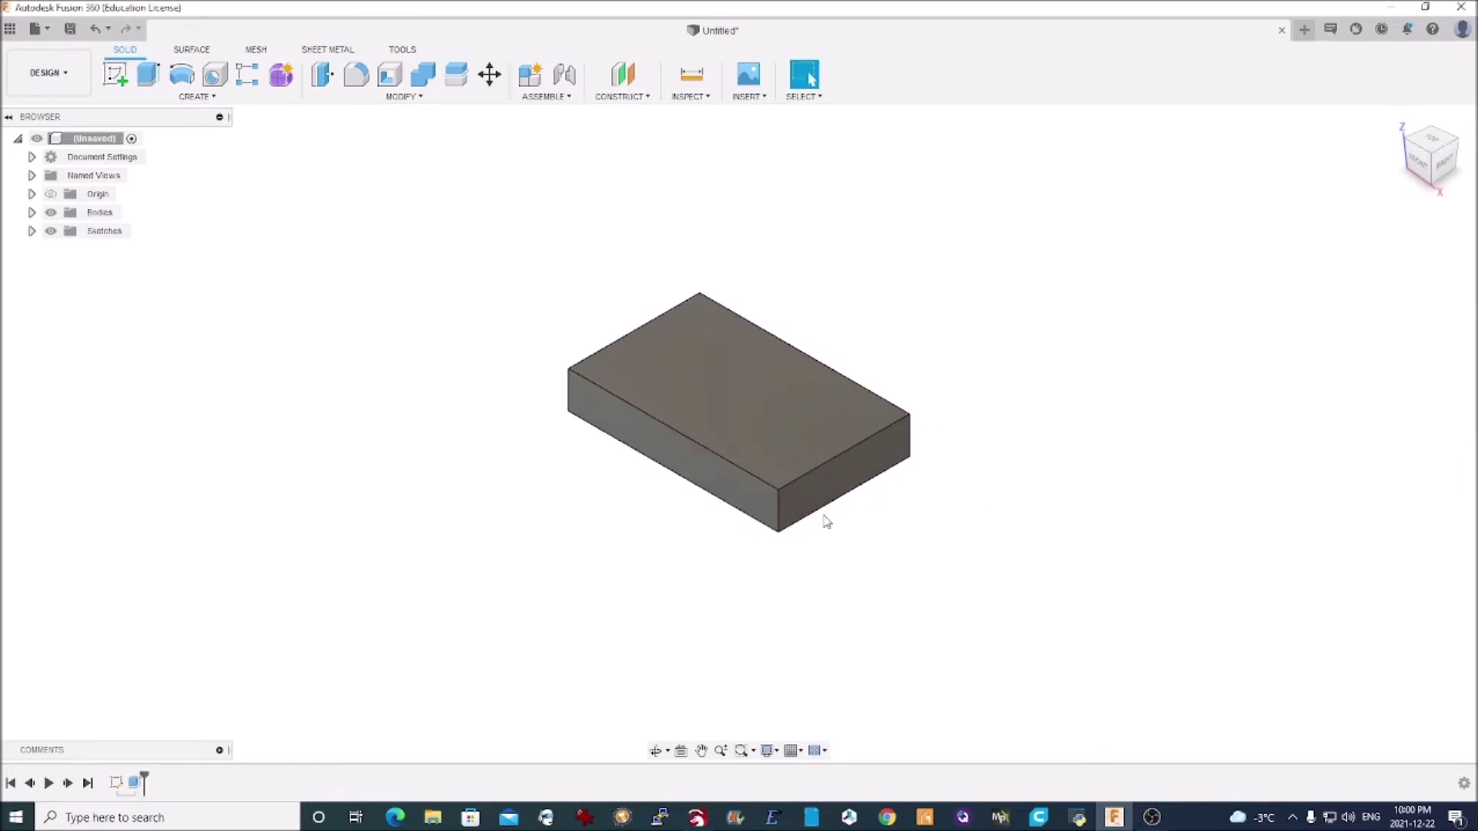
Step: Start a new sketch on the block's top face
left_click(214, 99)
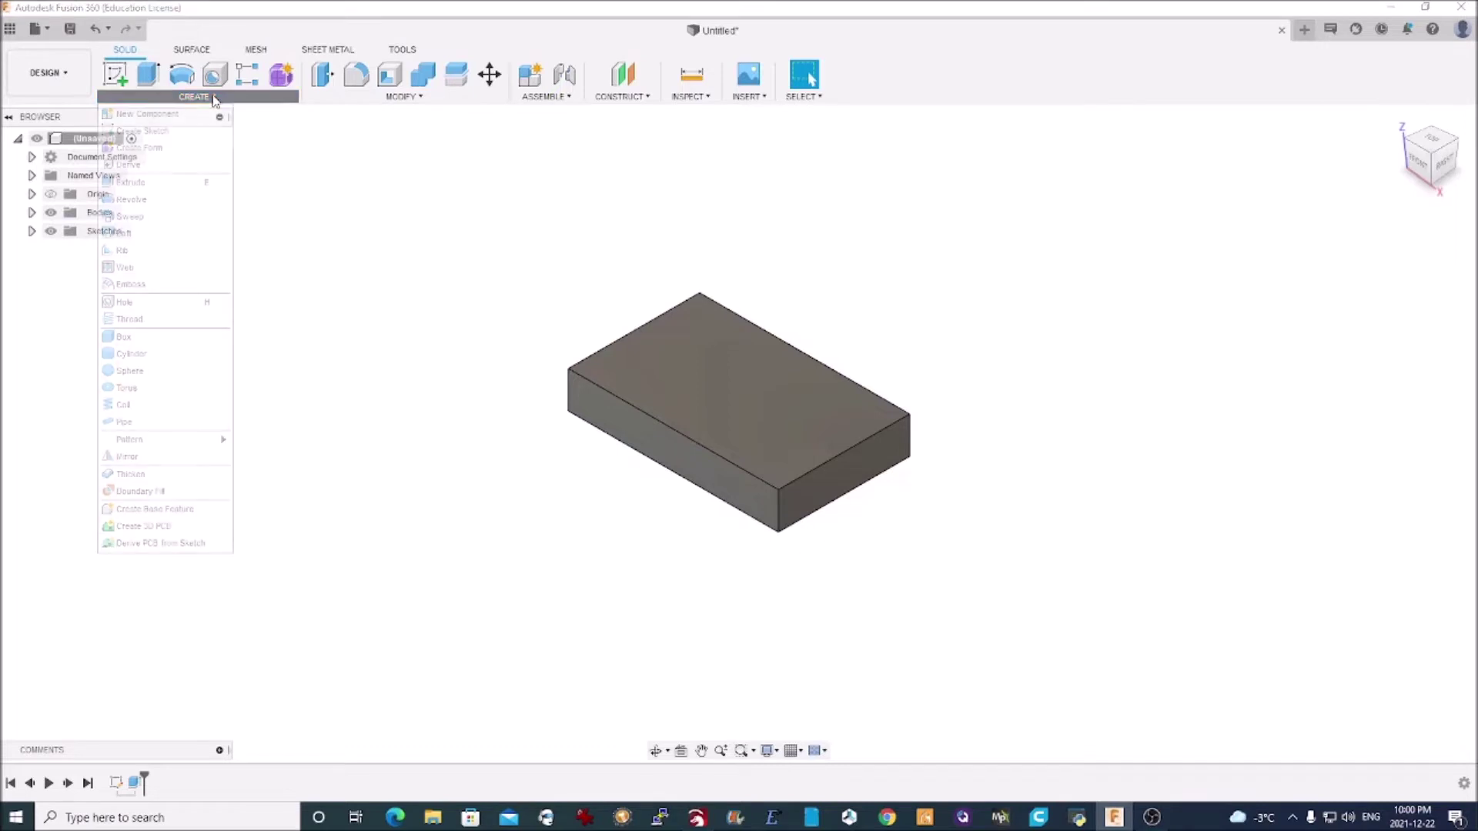
left_click(152, 136)
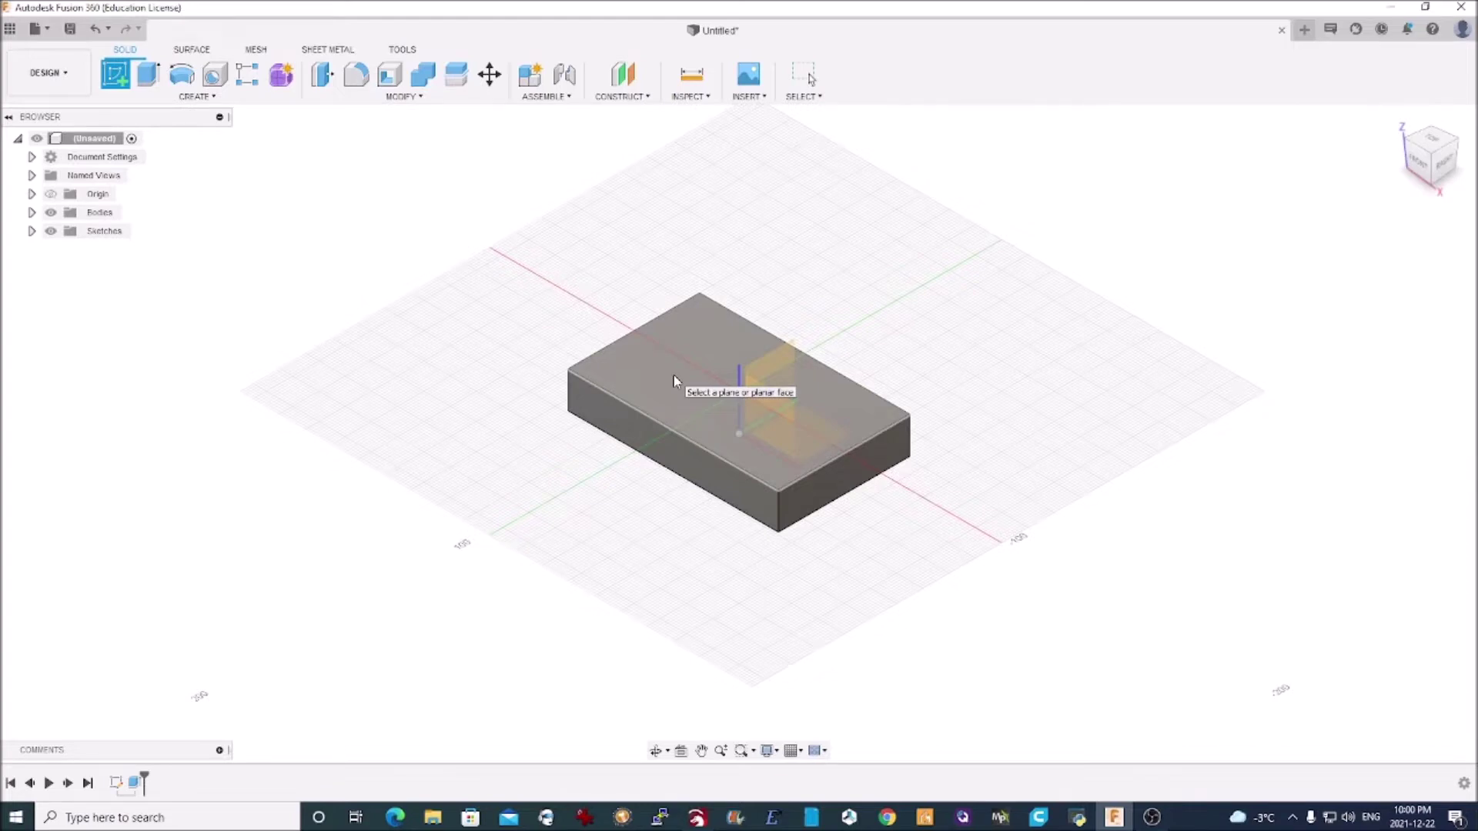
left_click(674, 377)
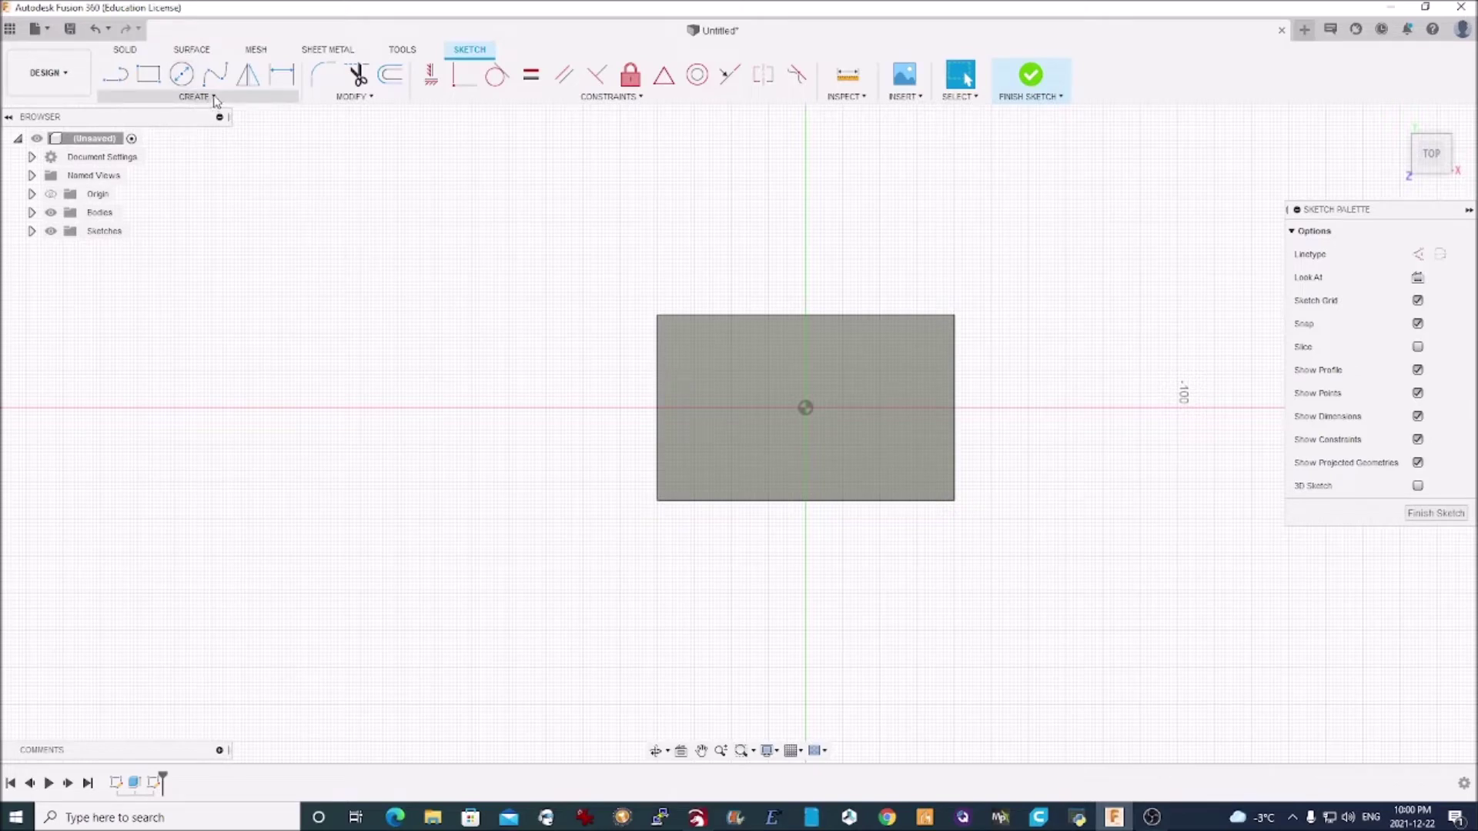
Step: Add a text frame spanning the block from lower-left to upper-right corner
left_click(215, 98)
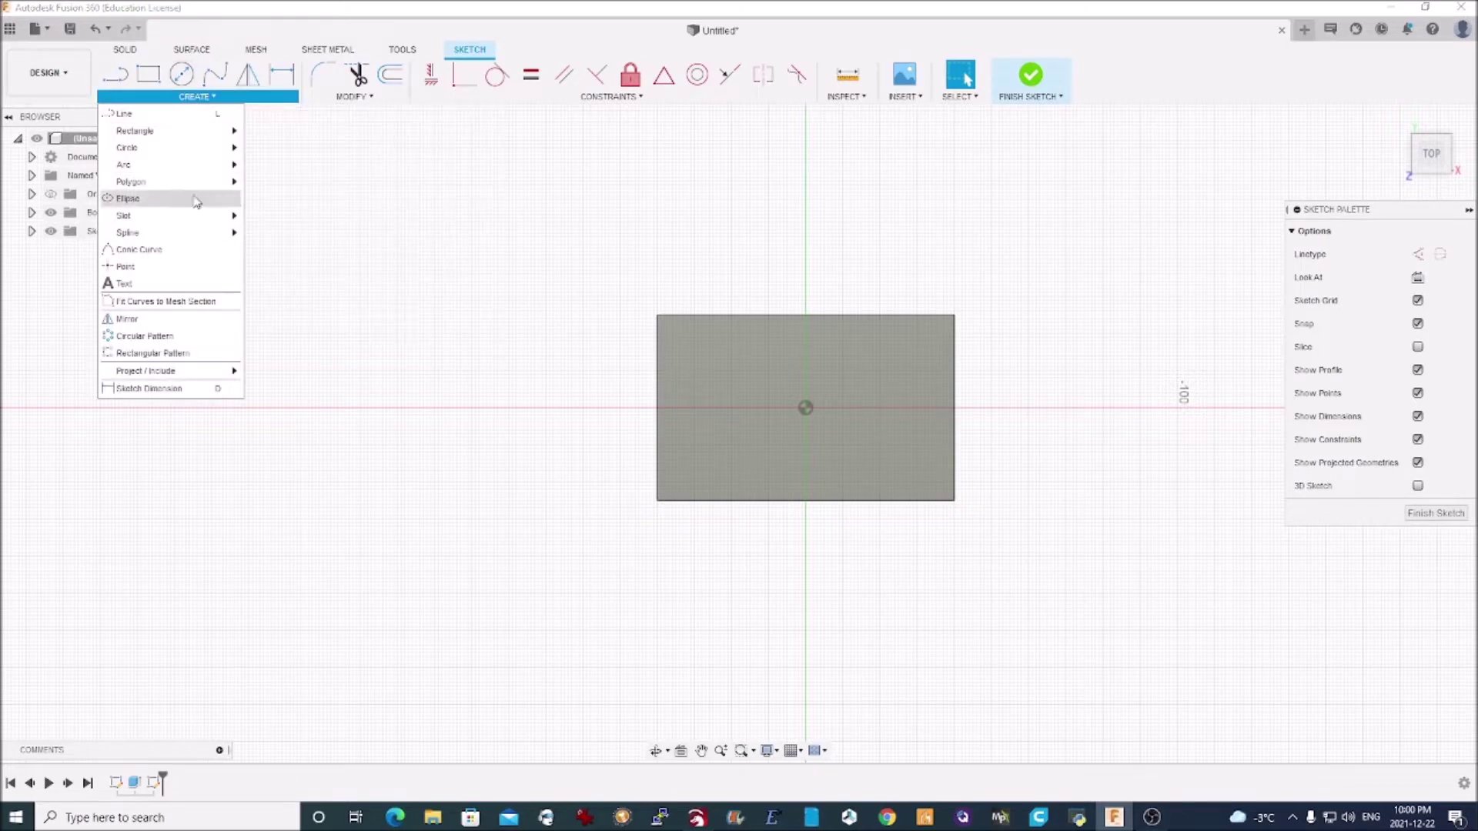
left_click(150, 287)
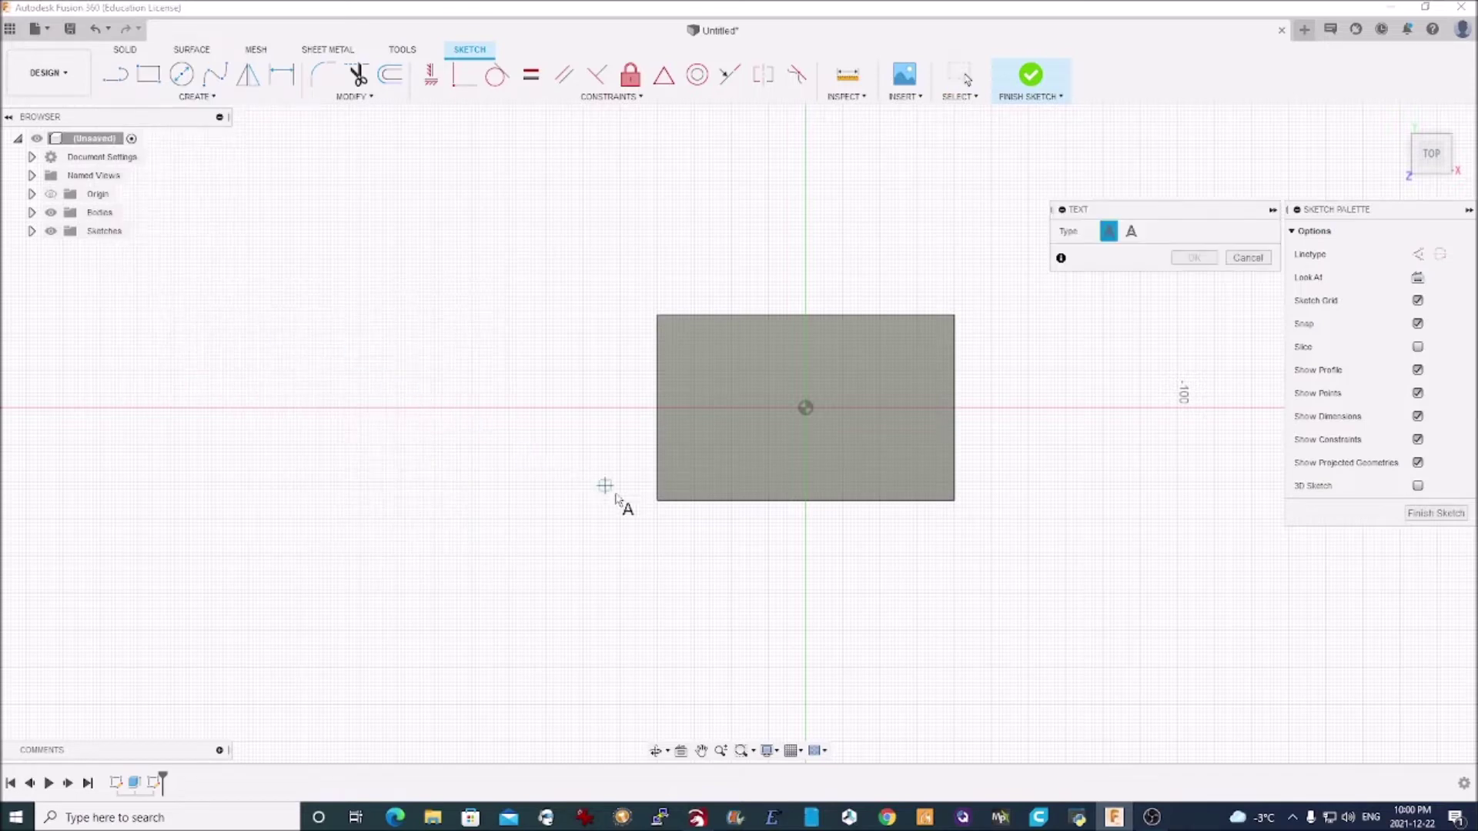
left_click(657, 501)
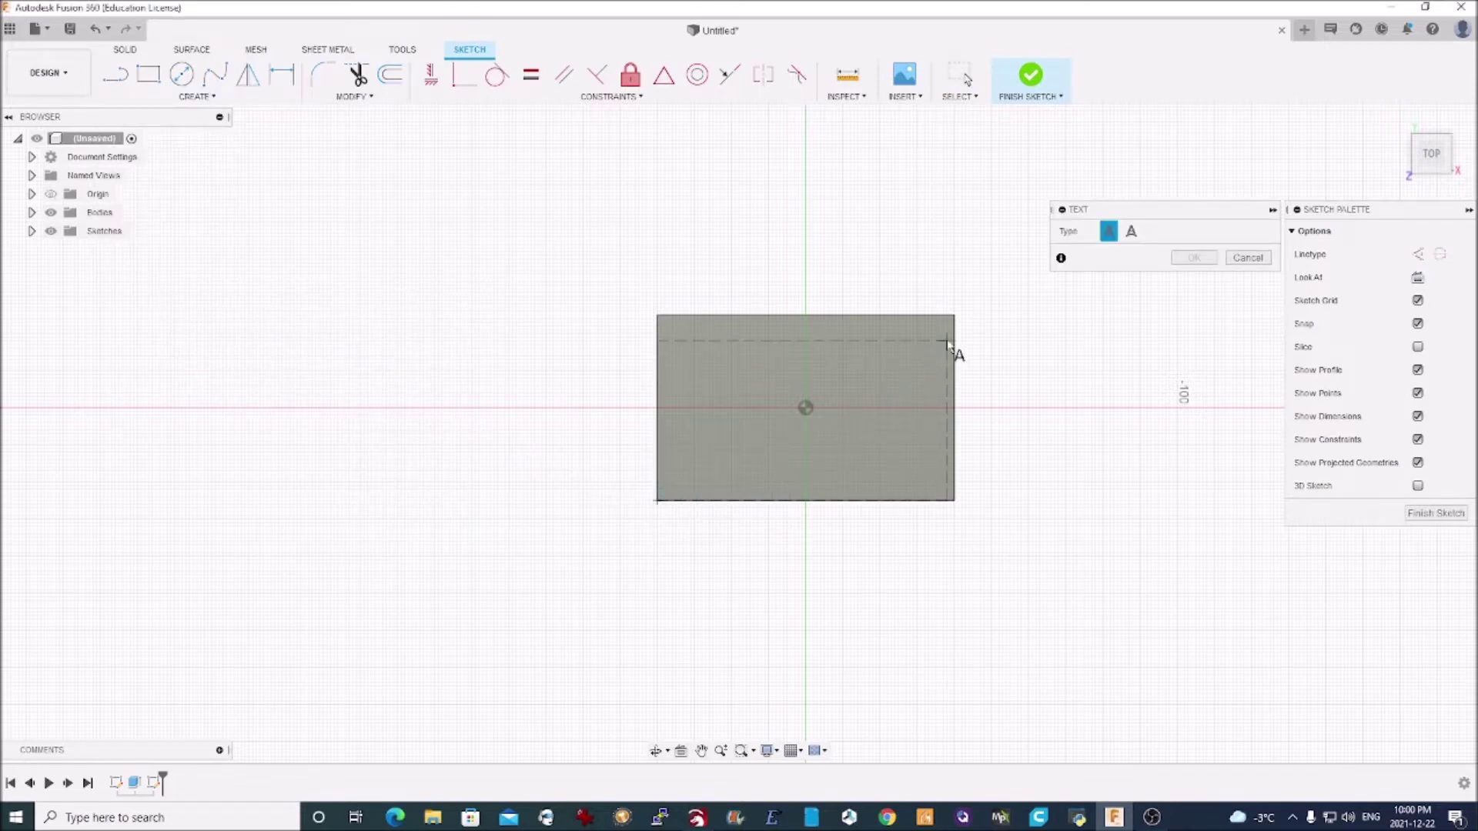
left_click(955, 316)
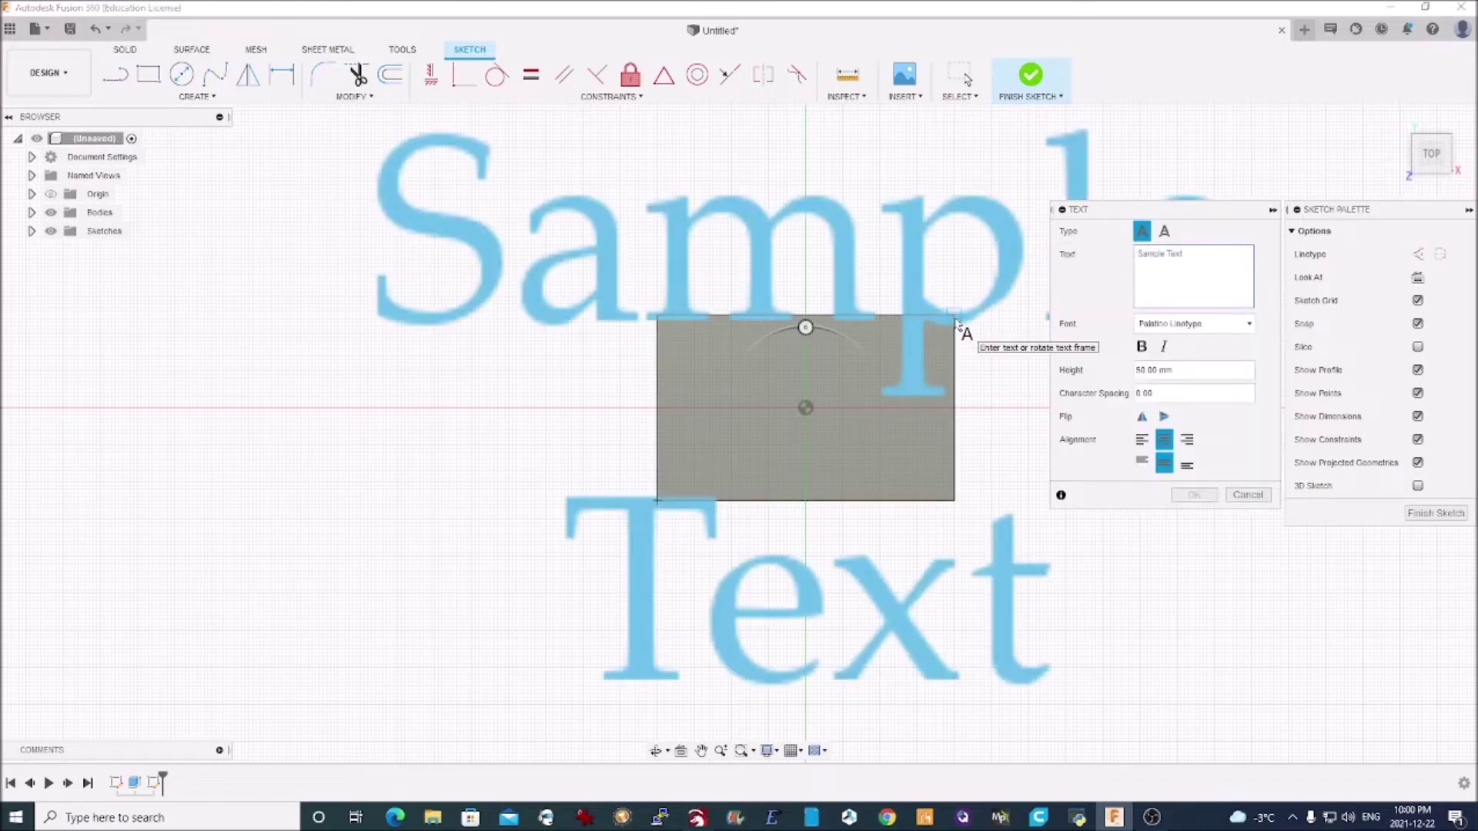
Step: Replace the placeholder with 'Text' and resize it to 26 mm height
double_click(1153, 366)
left_click_drag(1154, 364, 1069, 361)
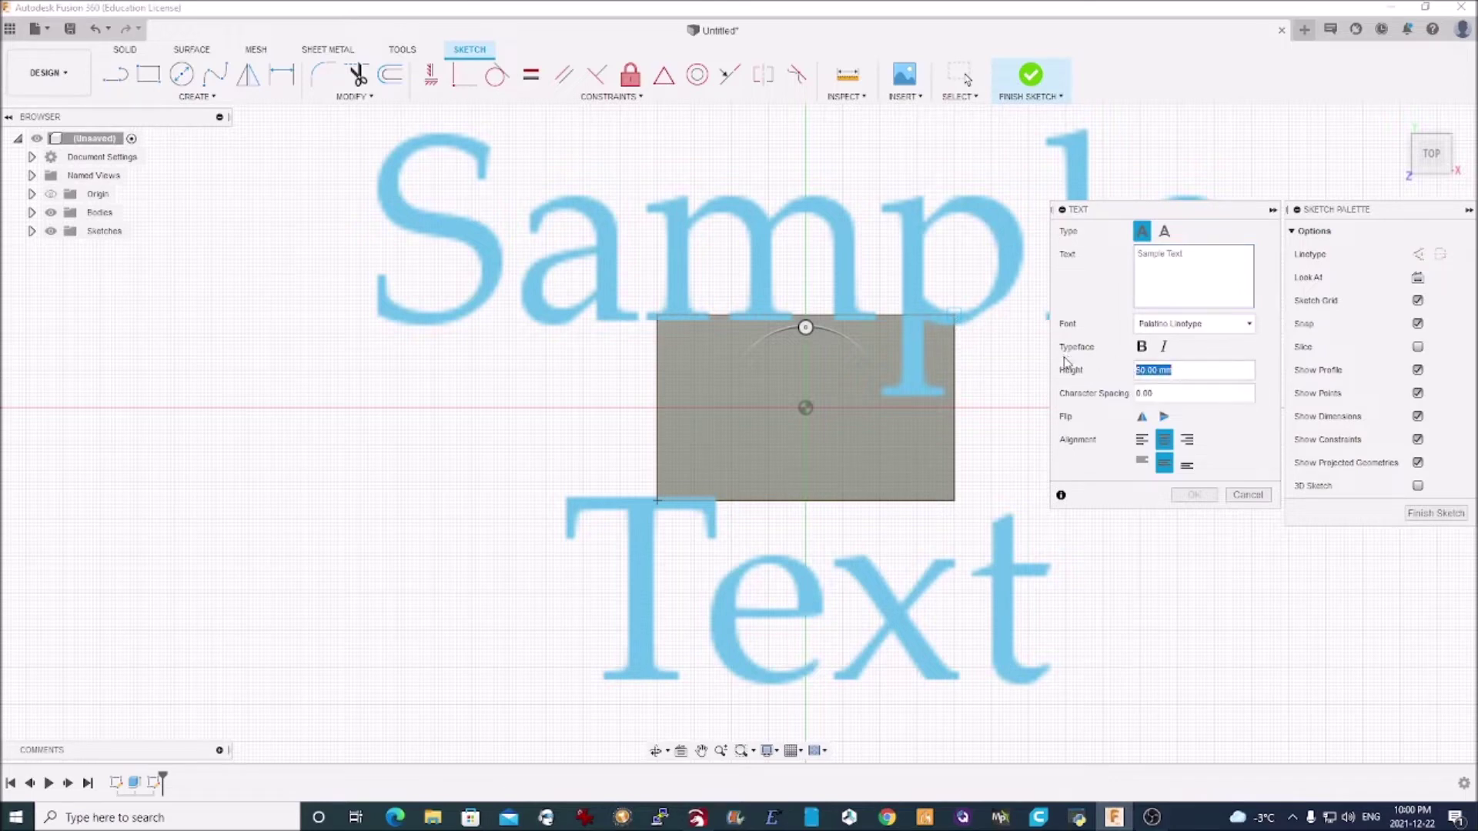
type("25")
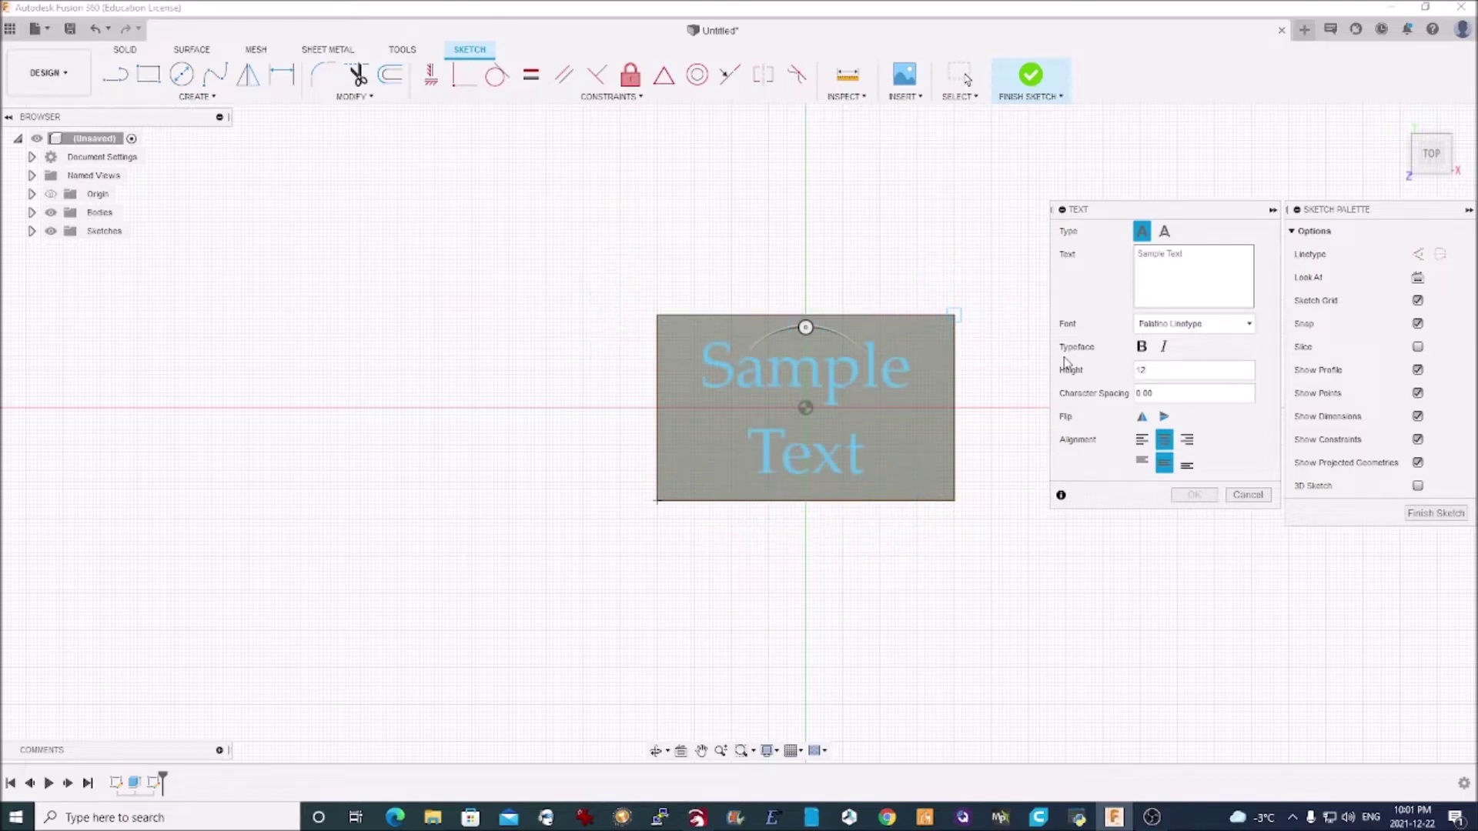
left_click(1153, 256)
type("Text")
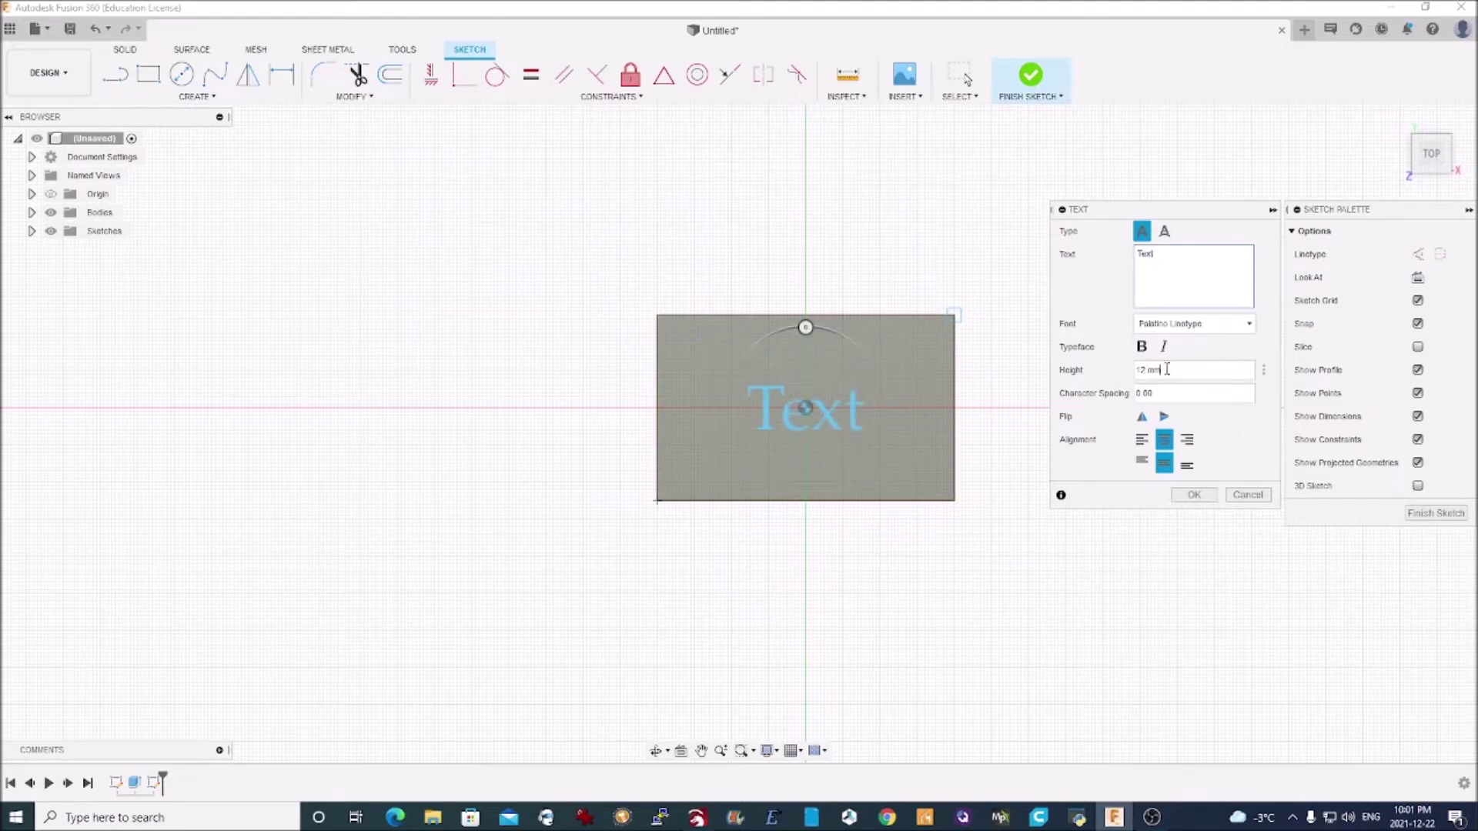
left_click_drag(1167, 371, 1115, 375)
type("35")
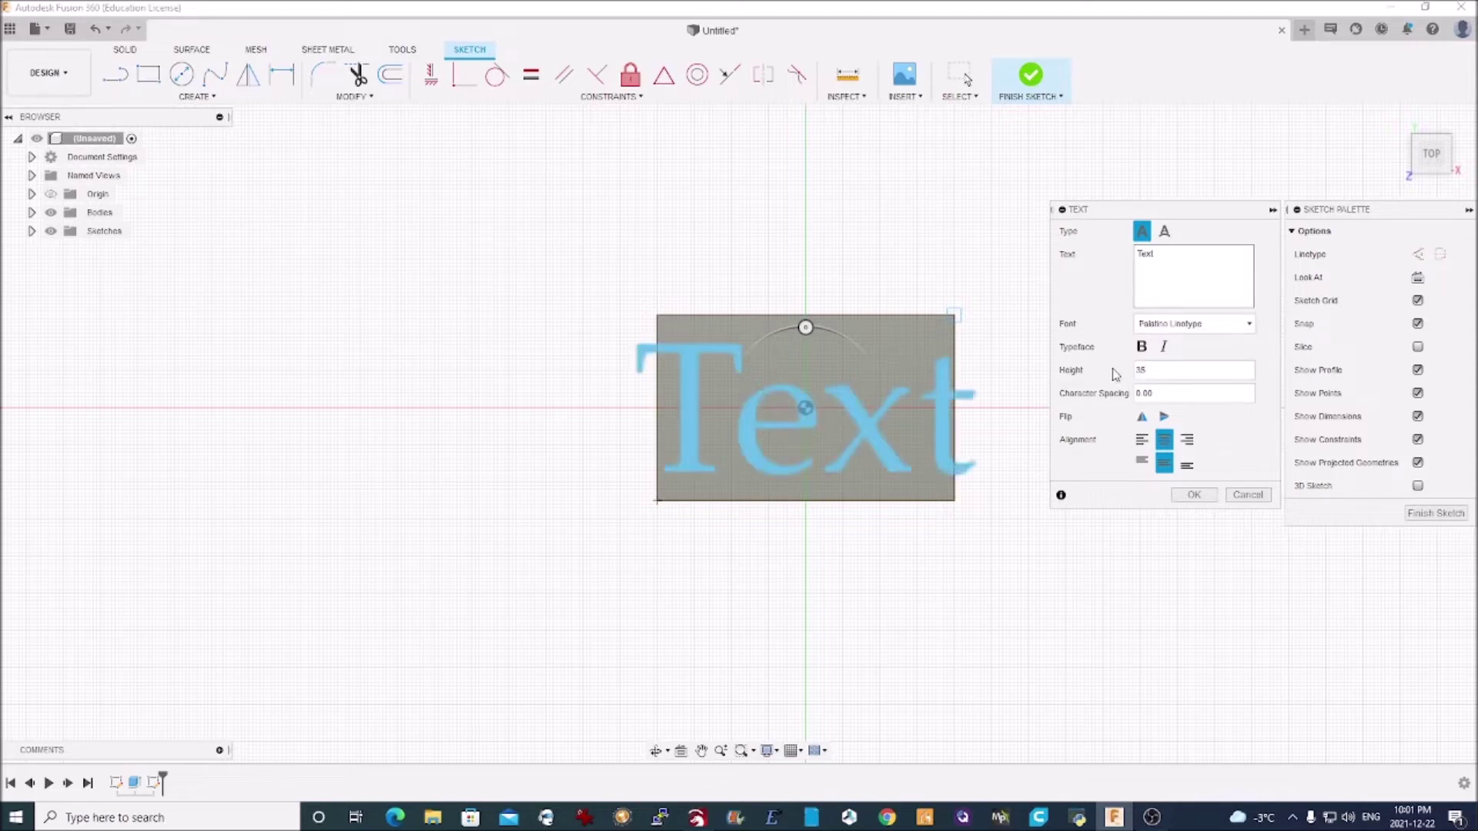
type("0")
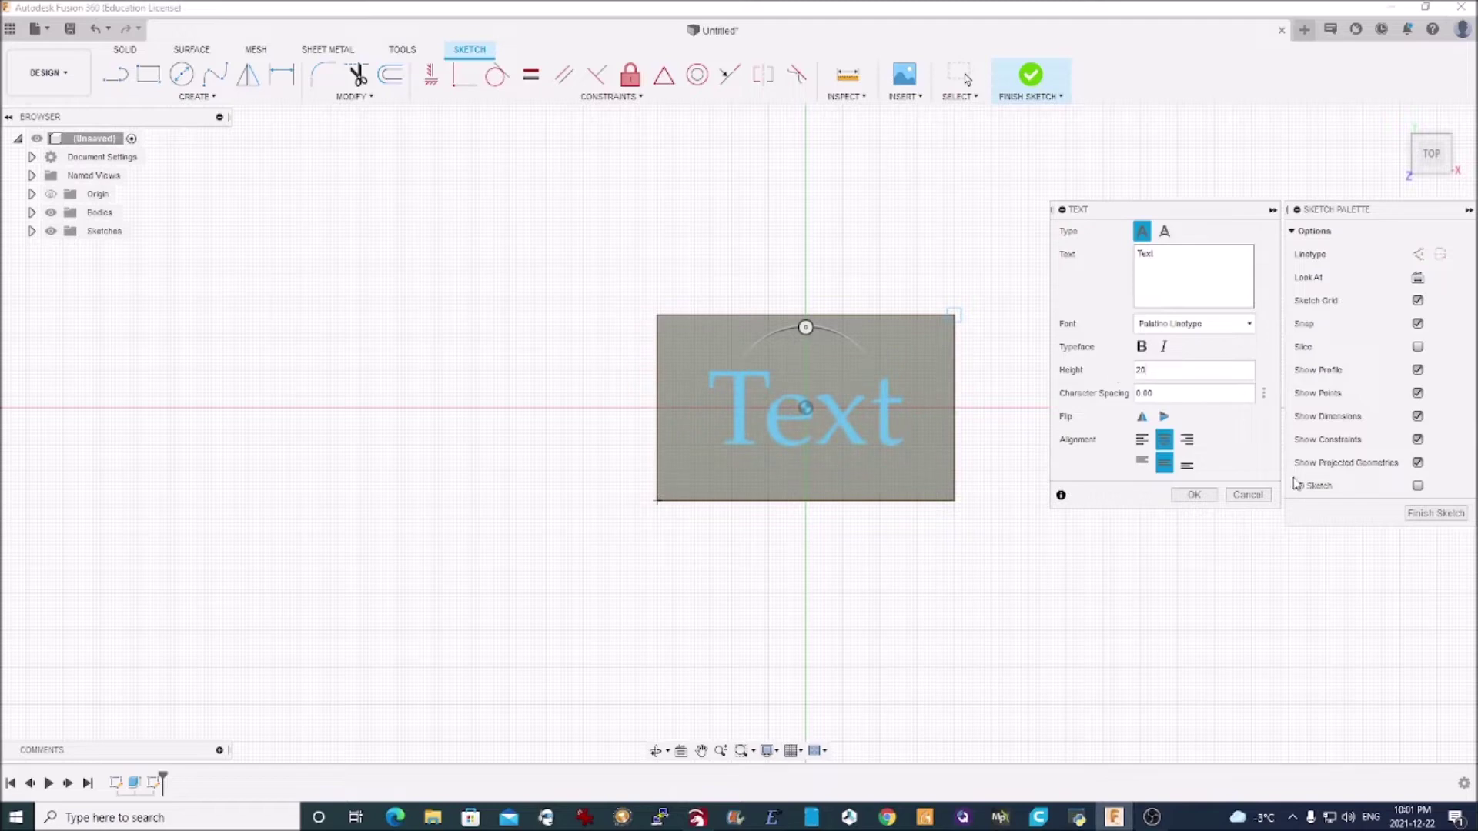
Step: Centre the text horizontally and vertically on the block
left_click(1141, 439)
left_click(1164, 441)
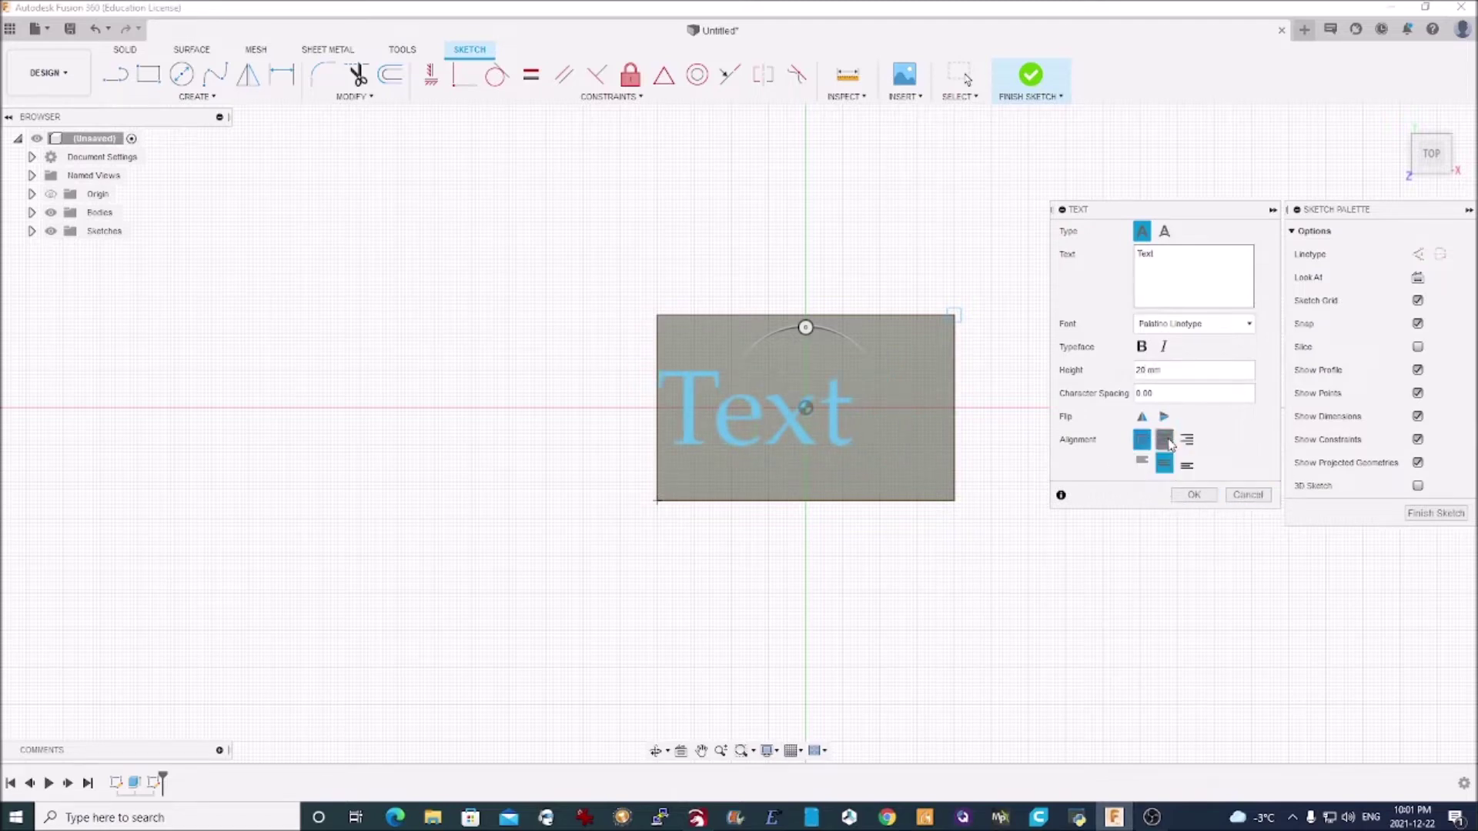
left_click(1143, 465)
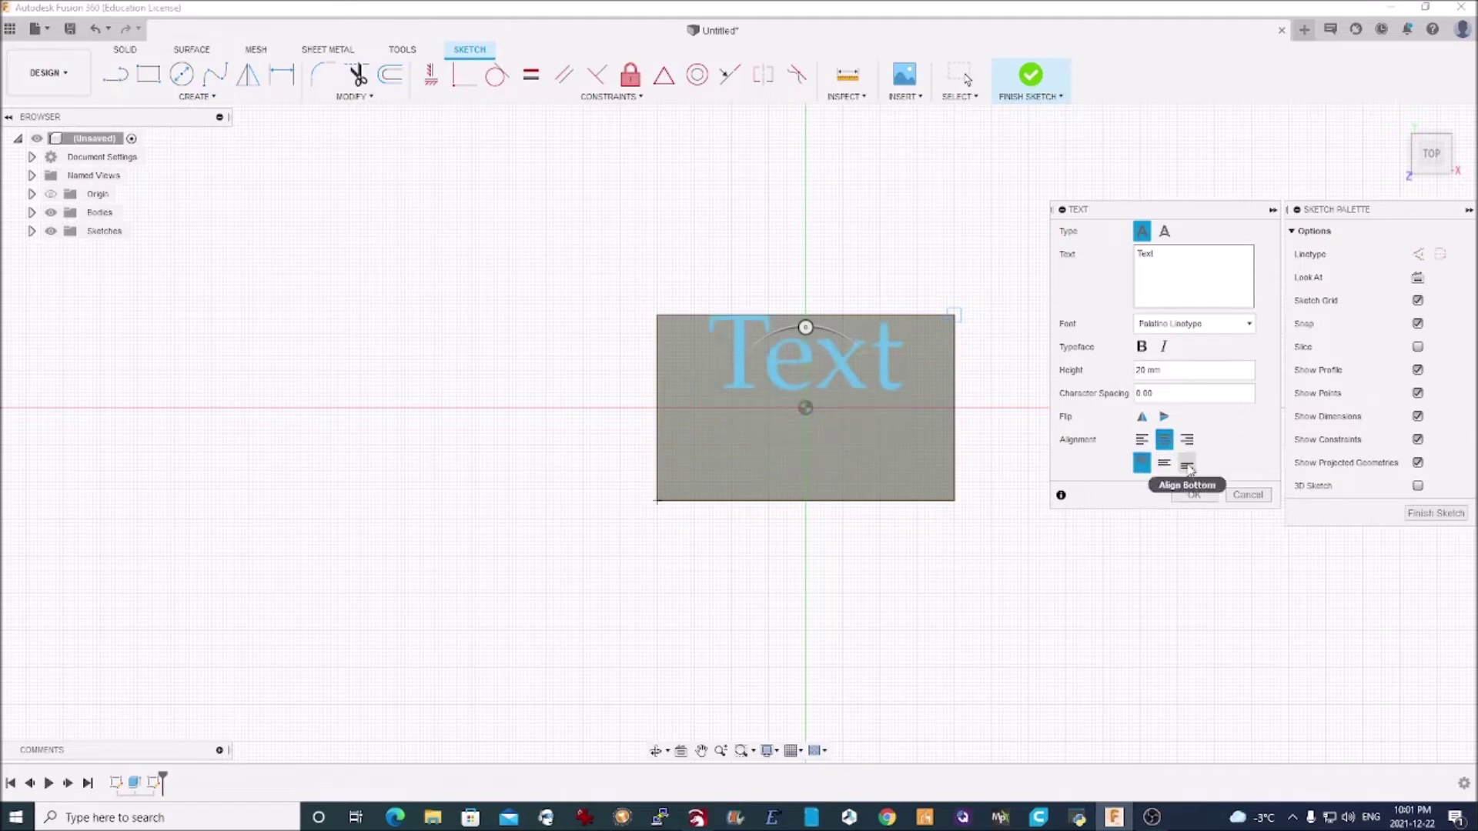
left_click(1164, 464)
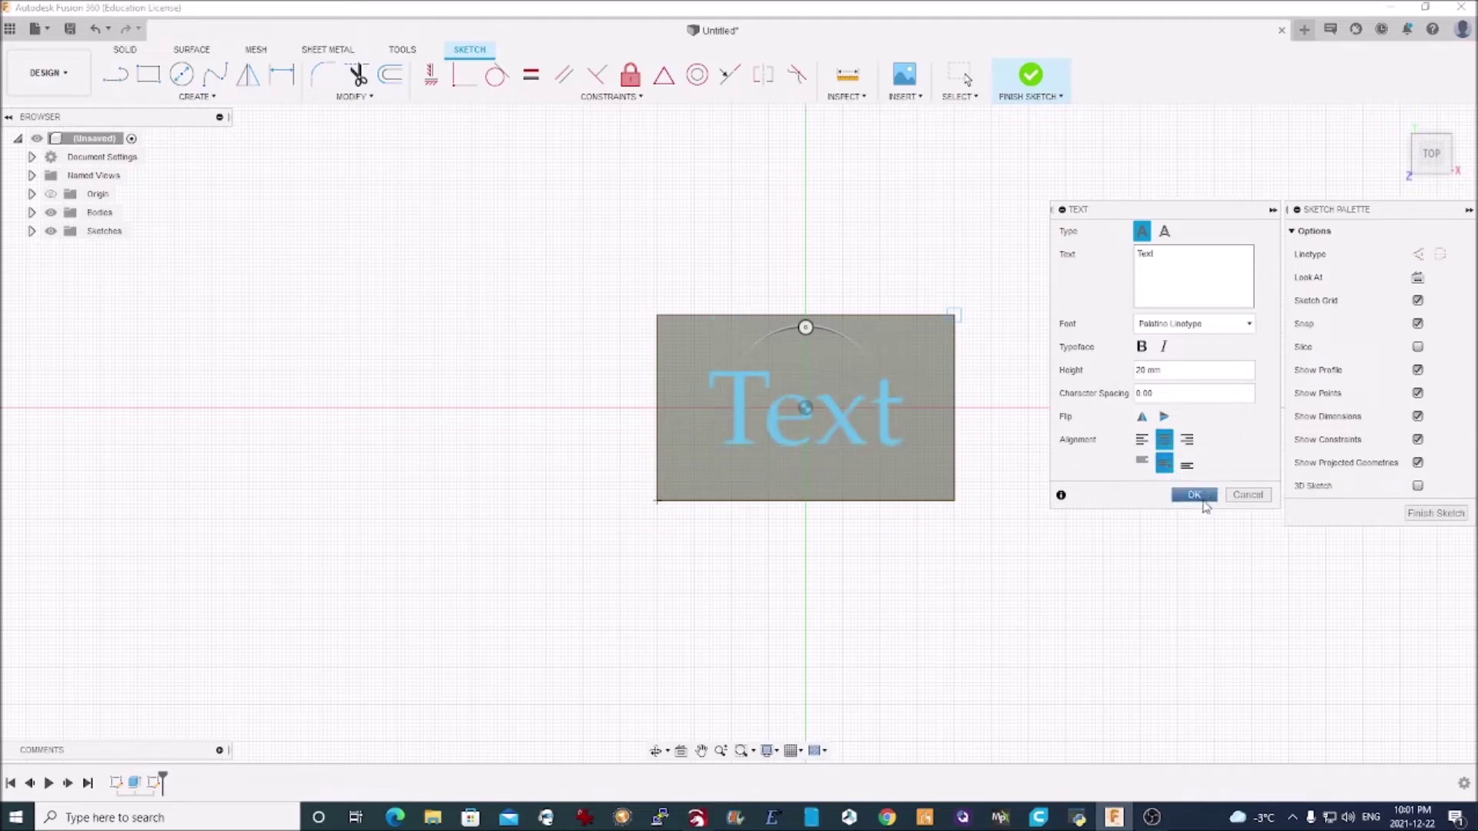
Step: Try the MingLiU-ExtB and Segoe UI Black fonts on the text
left_click(1192, 327)
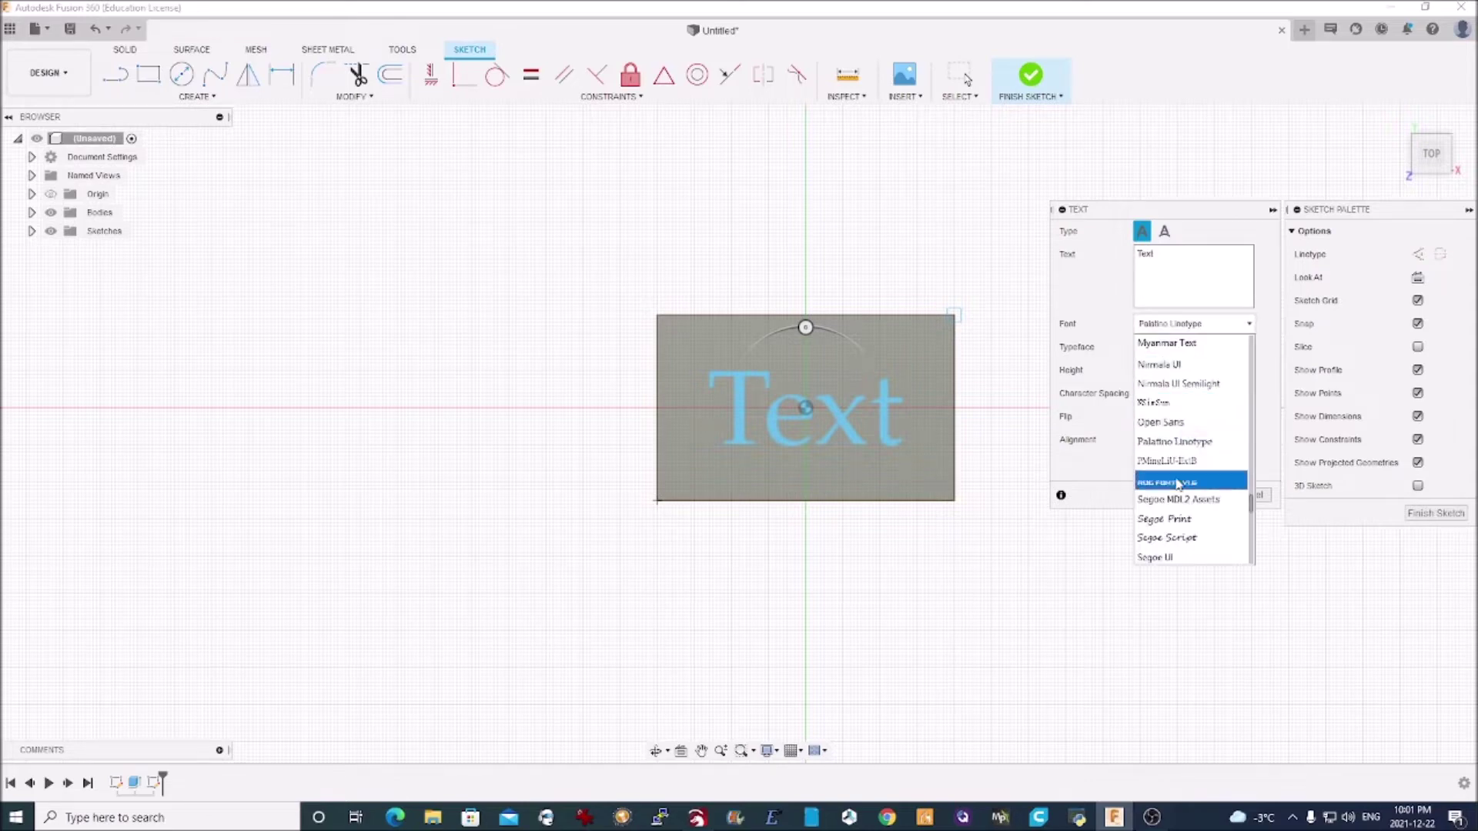
scroll(1183, 487, "up", 1)
scroll(1183, 486, "up", 4)
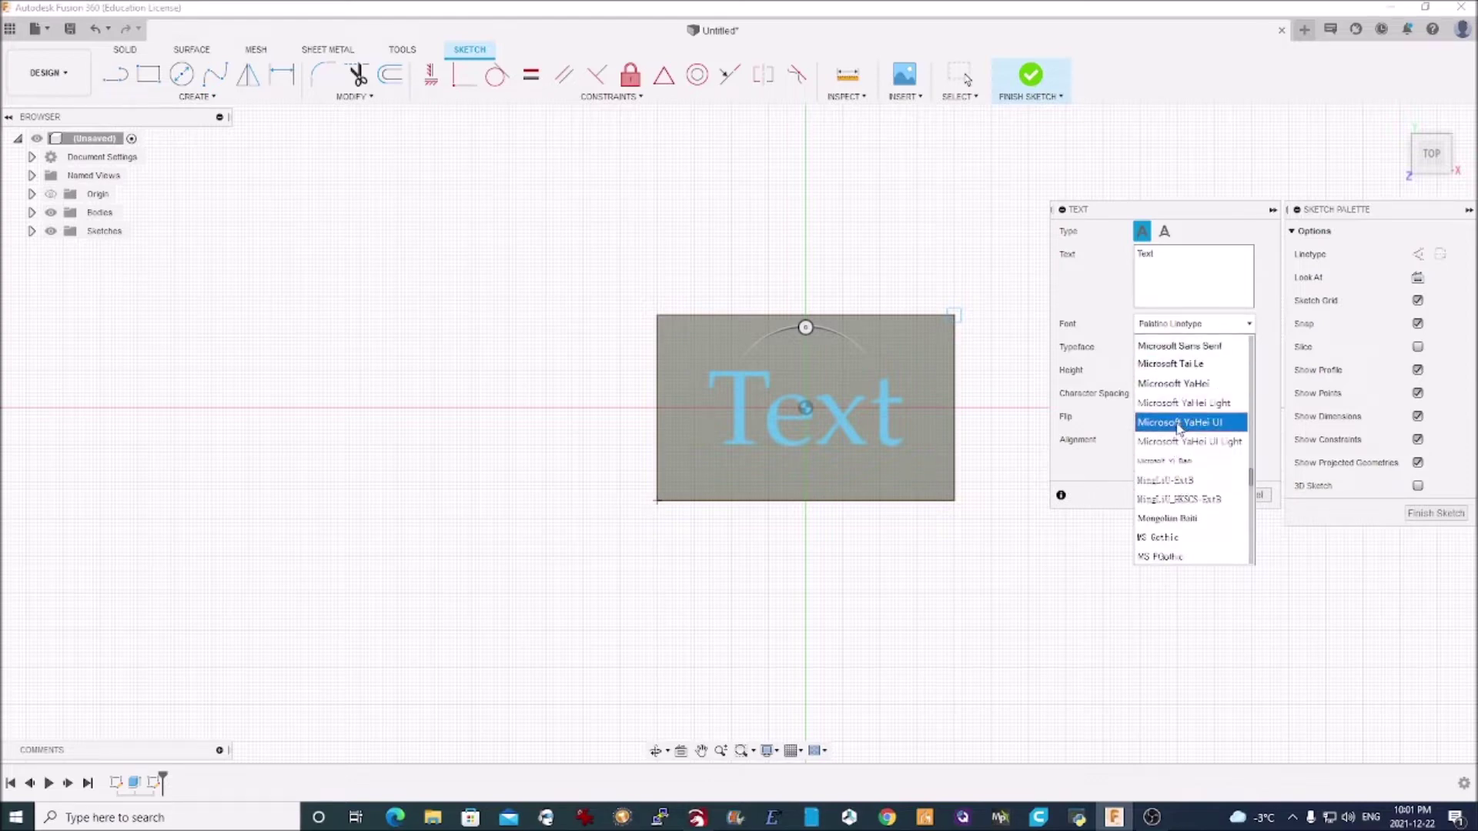
left_click(1173, 480)
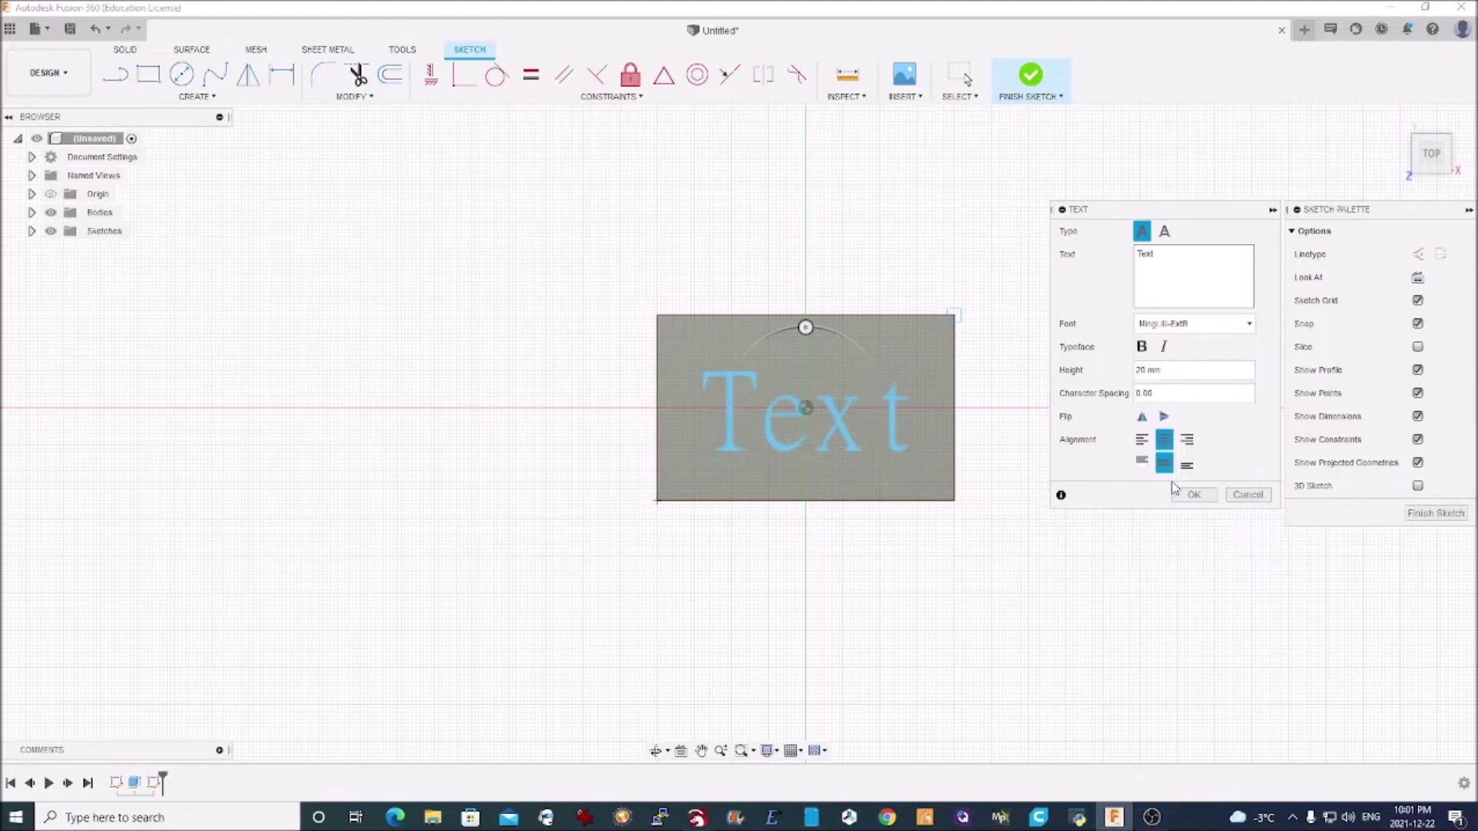
left_click(1195, 325)
scroll(1199, 370, "down", 5)
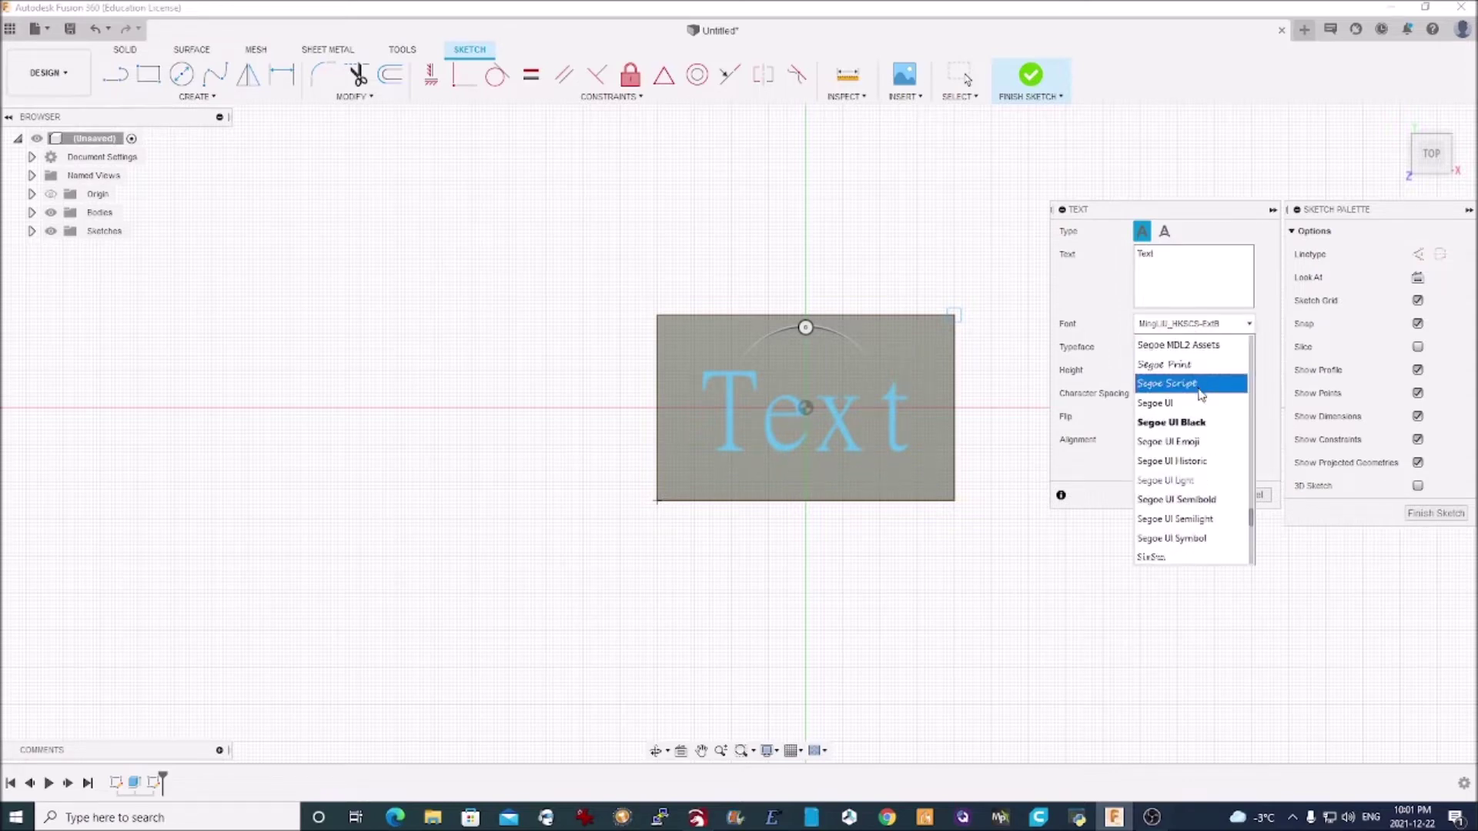
left_click(1175, 422)
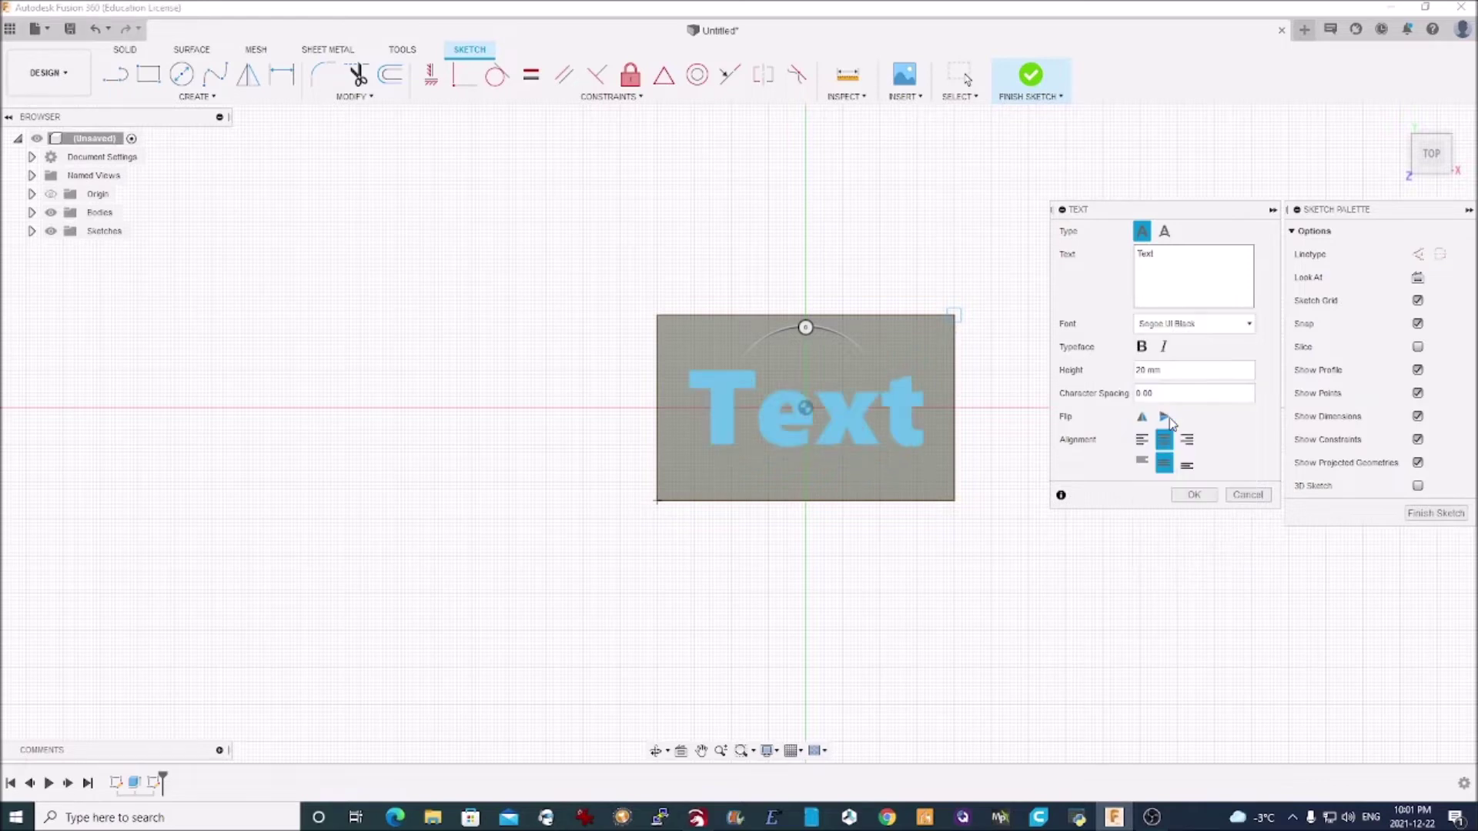
Step: Set the font to Times New Roman and commit the text to the sketch
left_click(1193, 326)
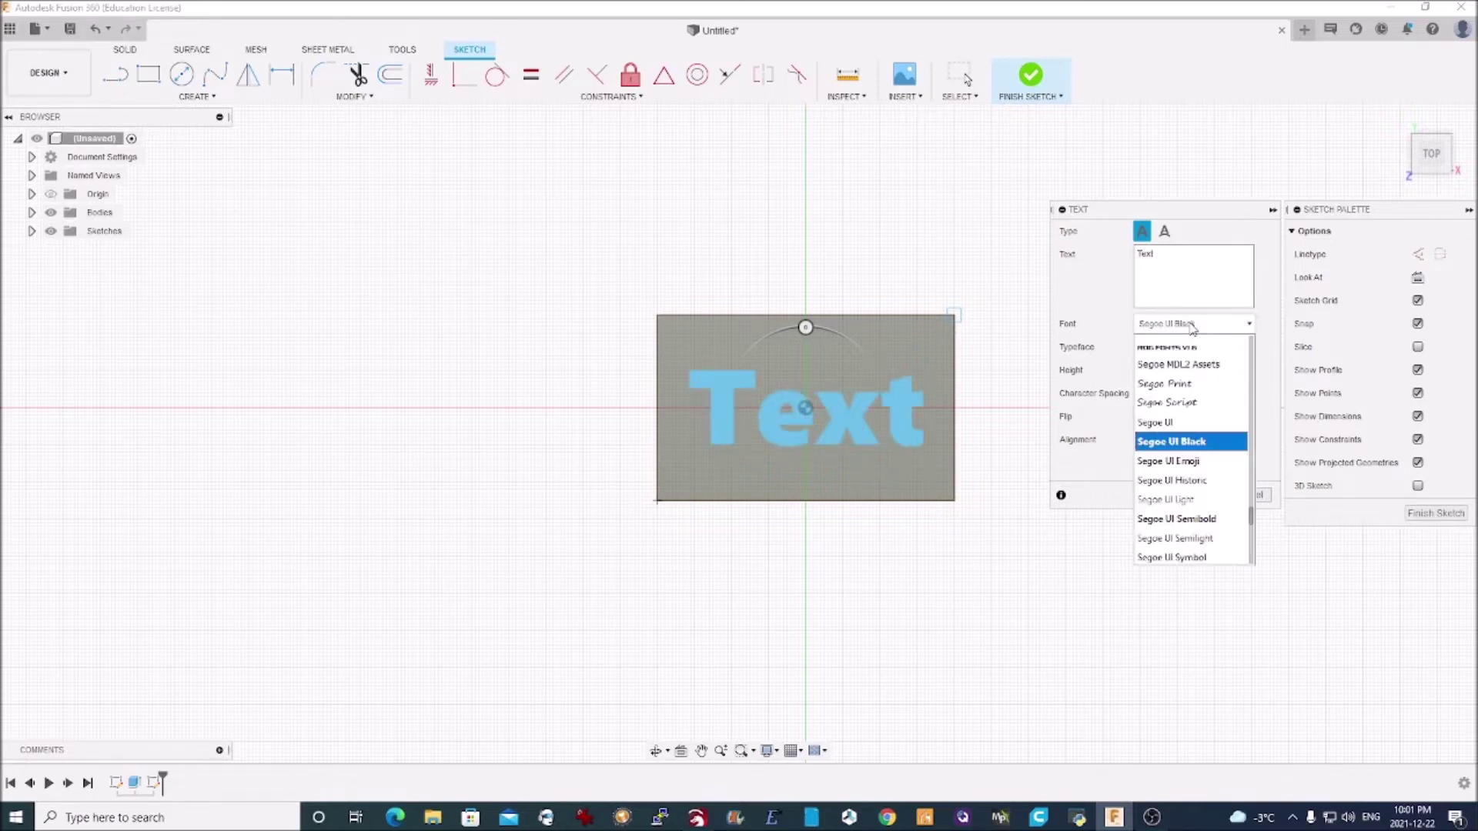
scroll(1194, 493, "down", 5)
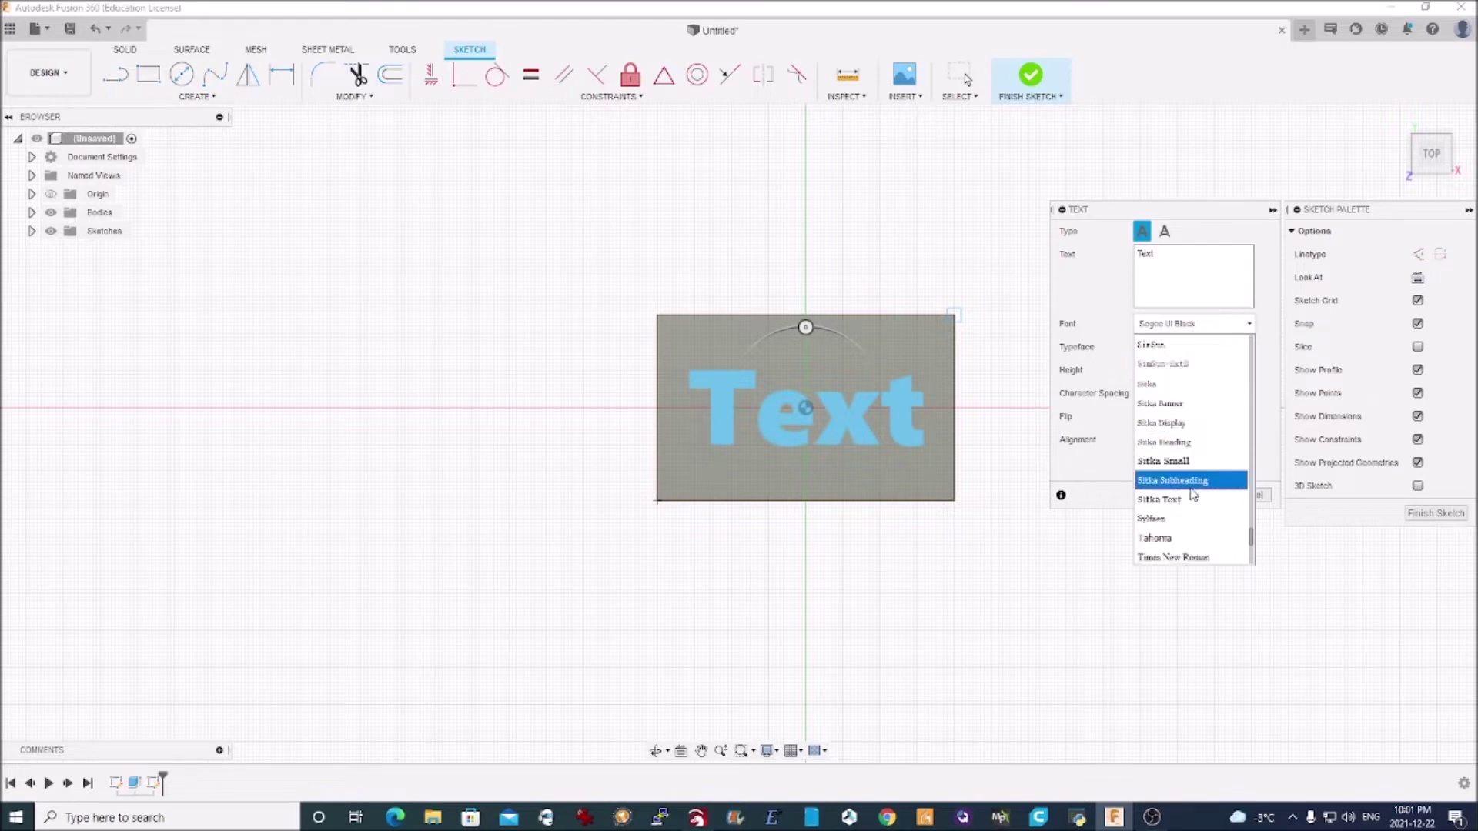
scroll(1192, 497, "down", 2)
scroll(1189, 499, "up", 1)
left_click(1186, 499)
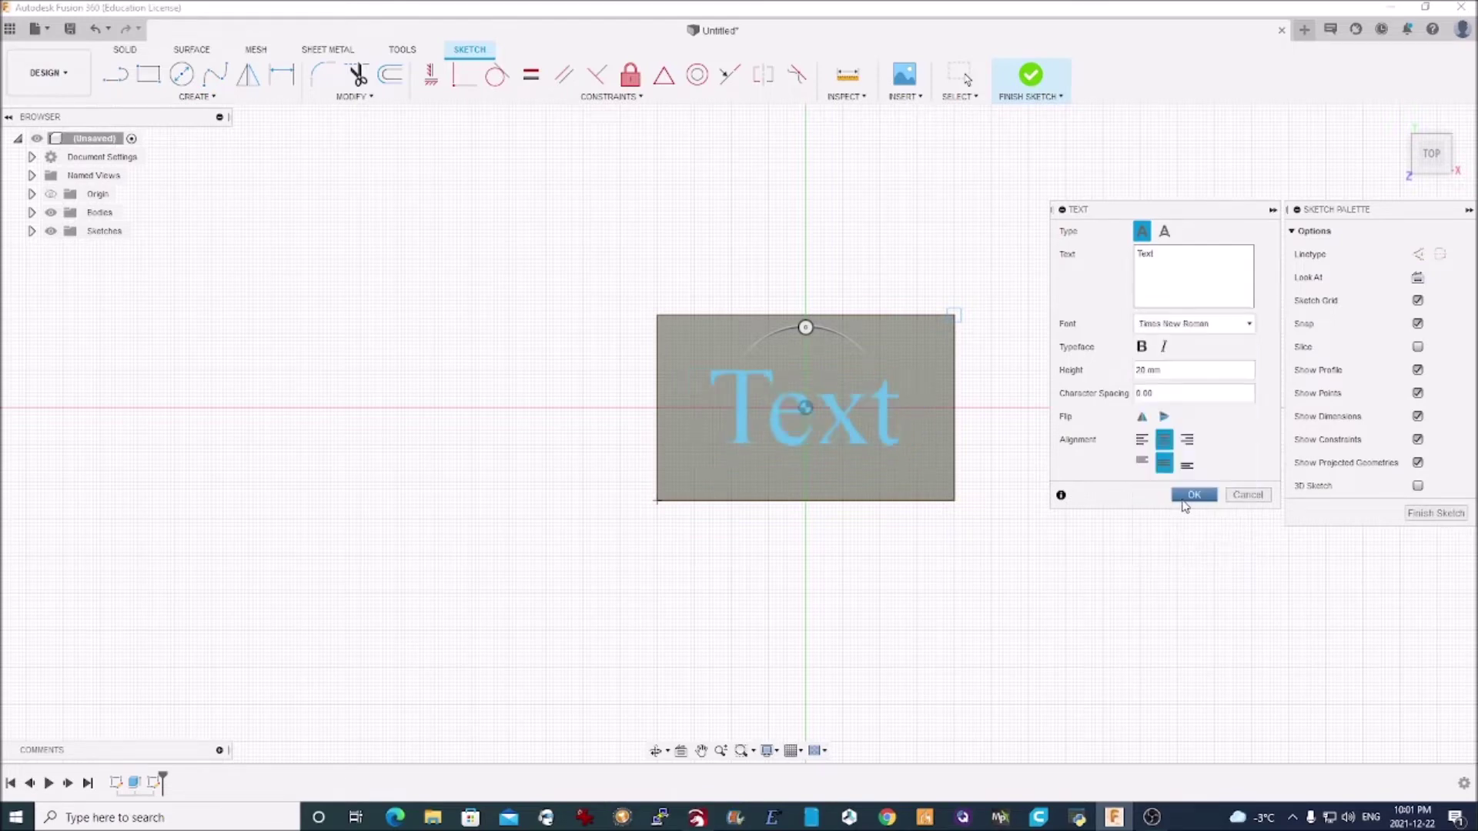
left_click(1193, 498)
left_click(1192, 496)
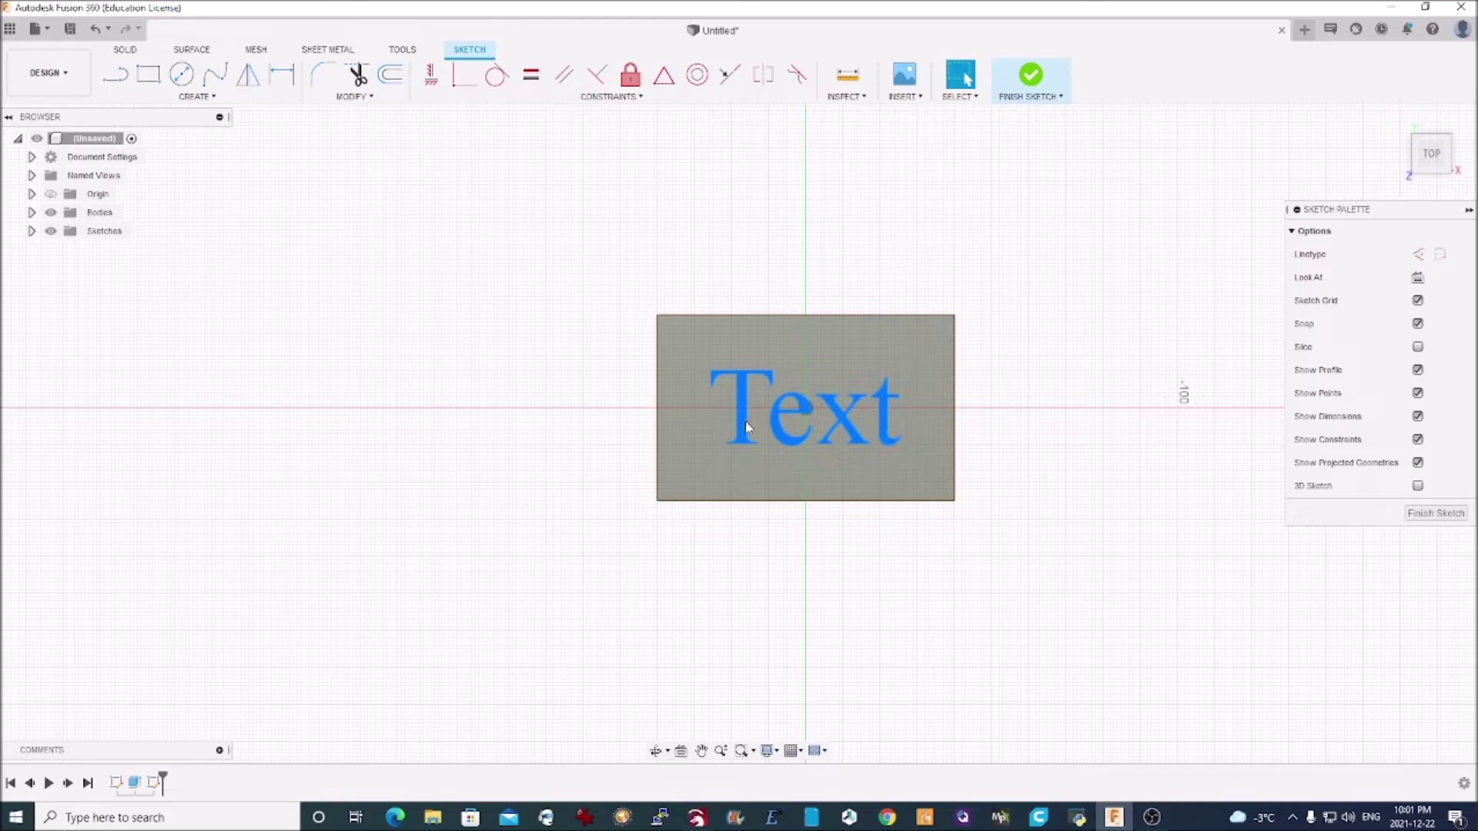
Step: Explode the 'Text' lettering into outline curves and finish the sketch
right_click(886, 446)
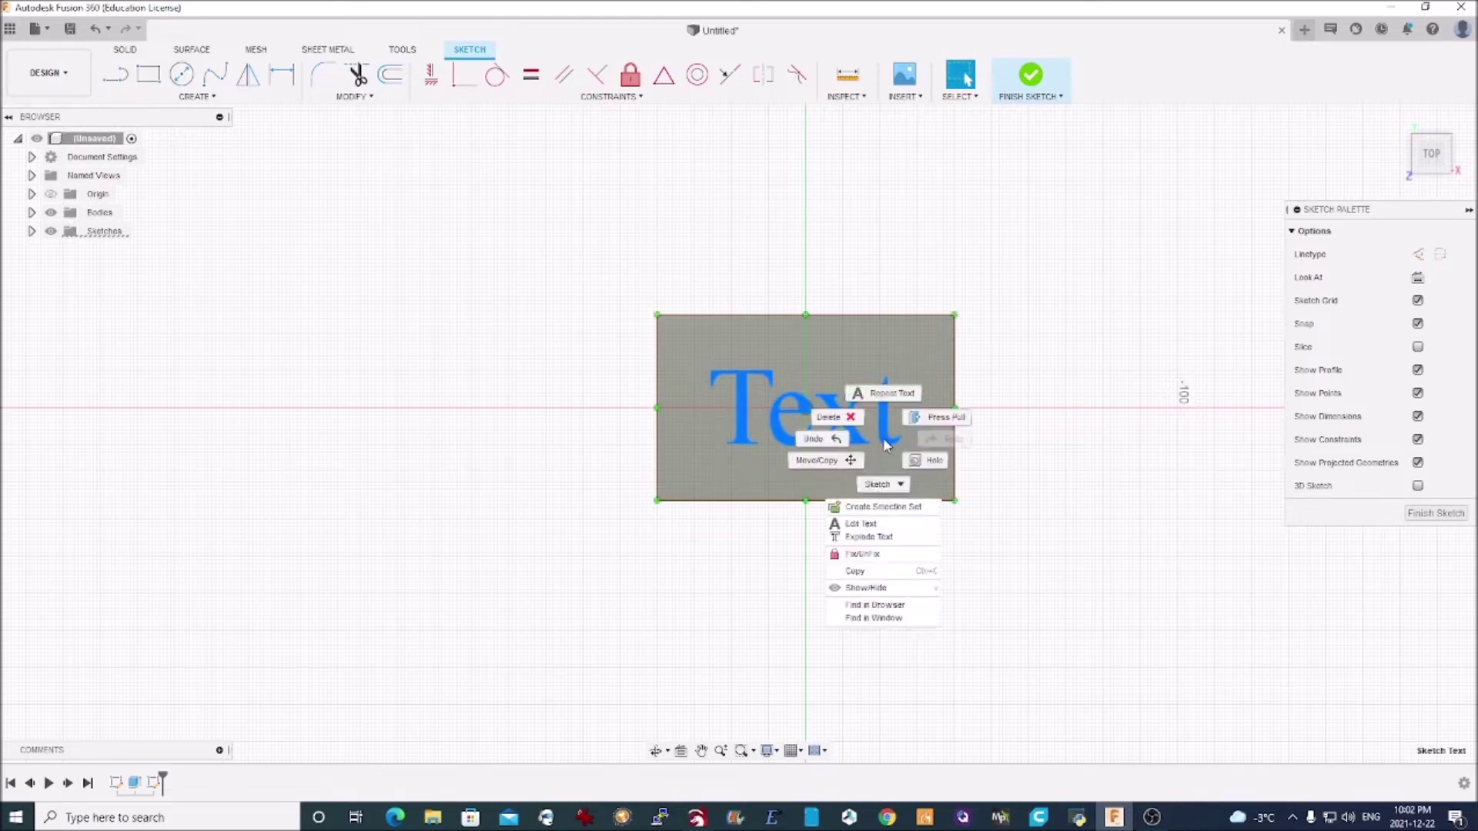
left_click(876, 537)
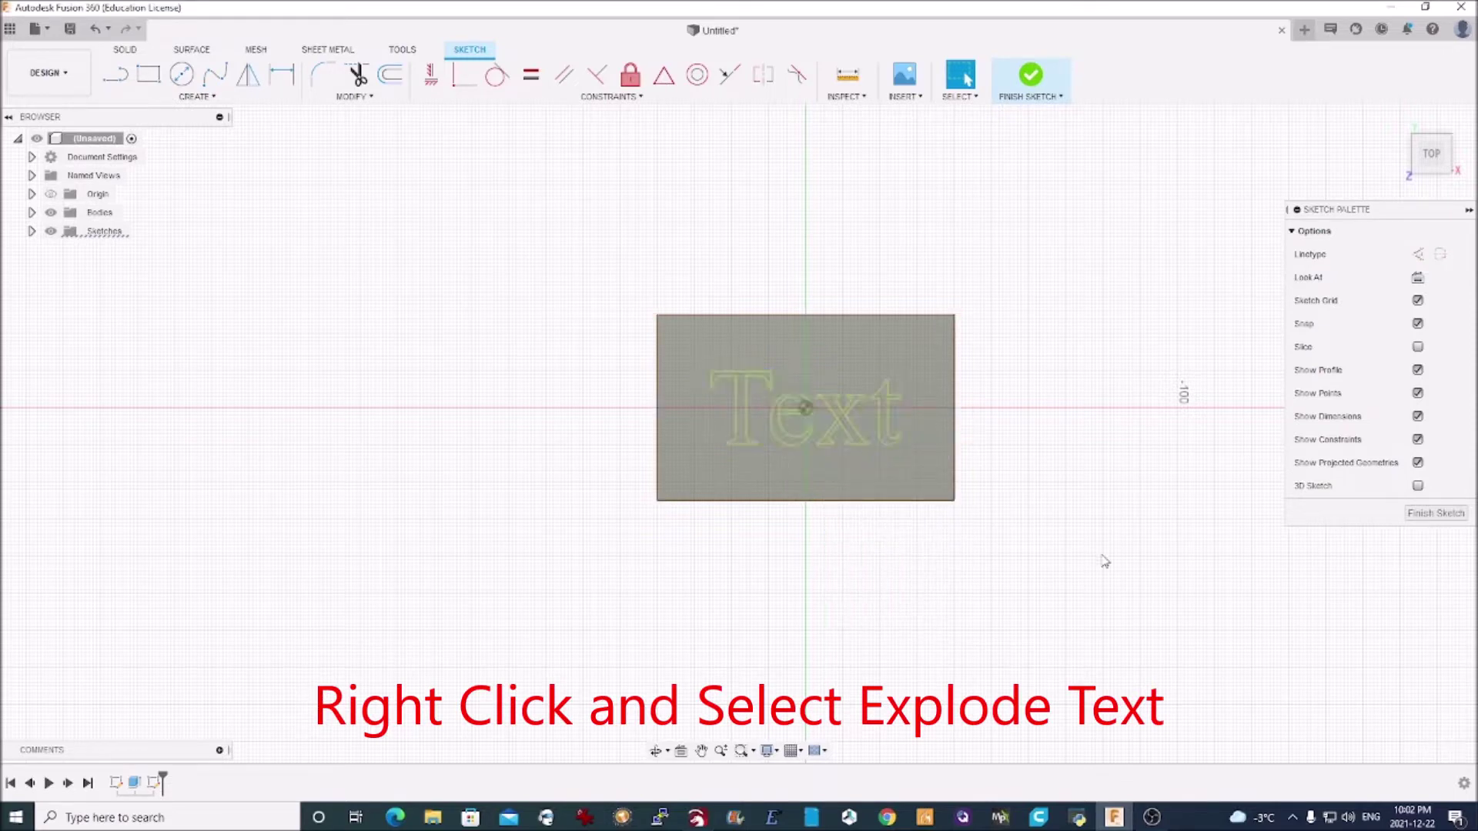
left_click(1444, 516)
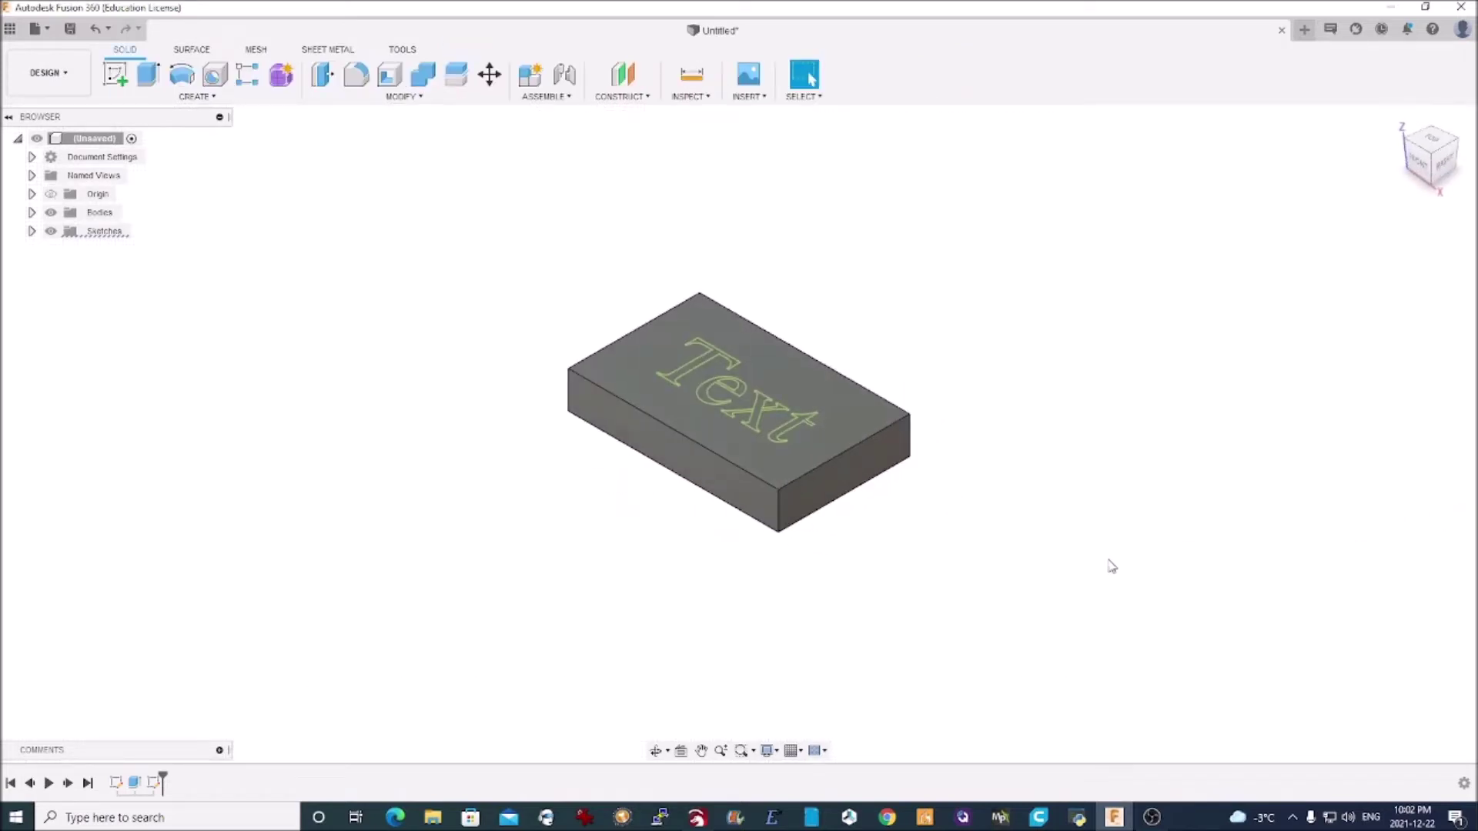
Step: In the Manufacture workspace, create a new setup with its origin at the block's top corner
left_click(67, 77)
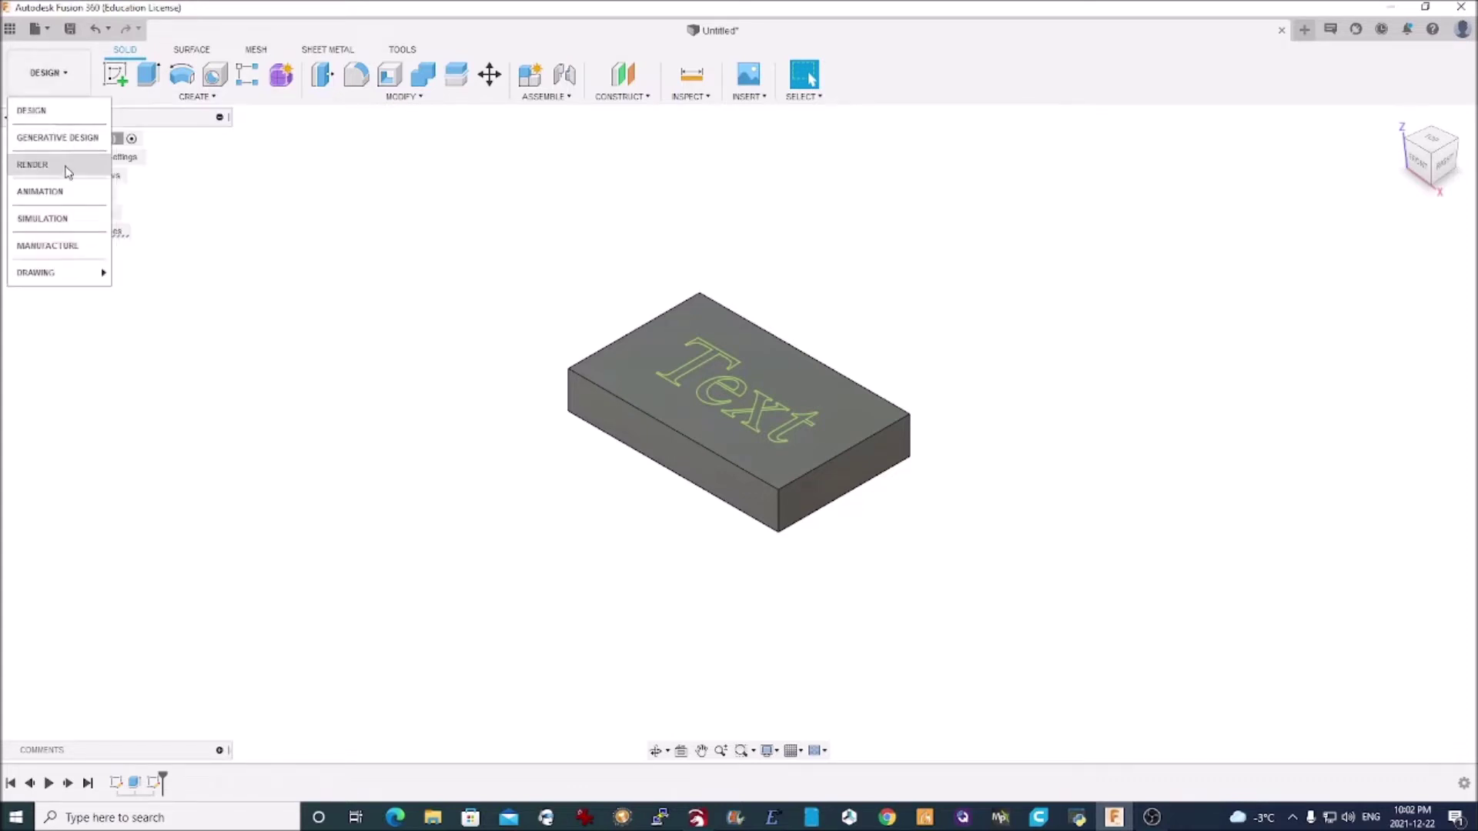
left_click(76, 254)
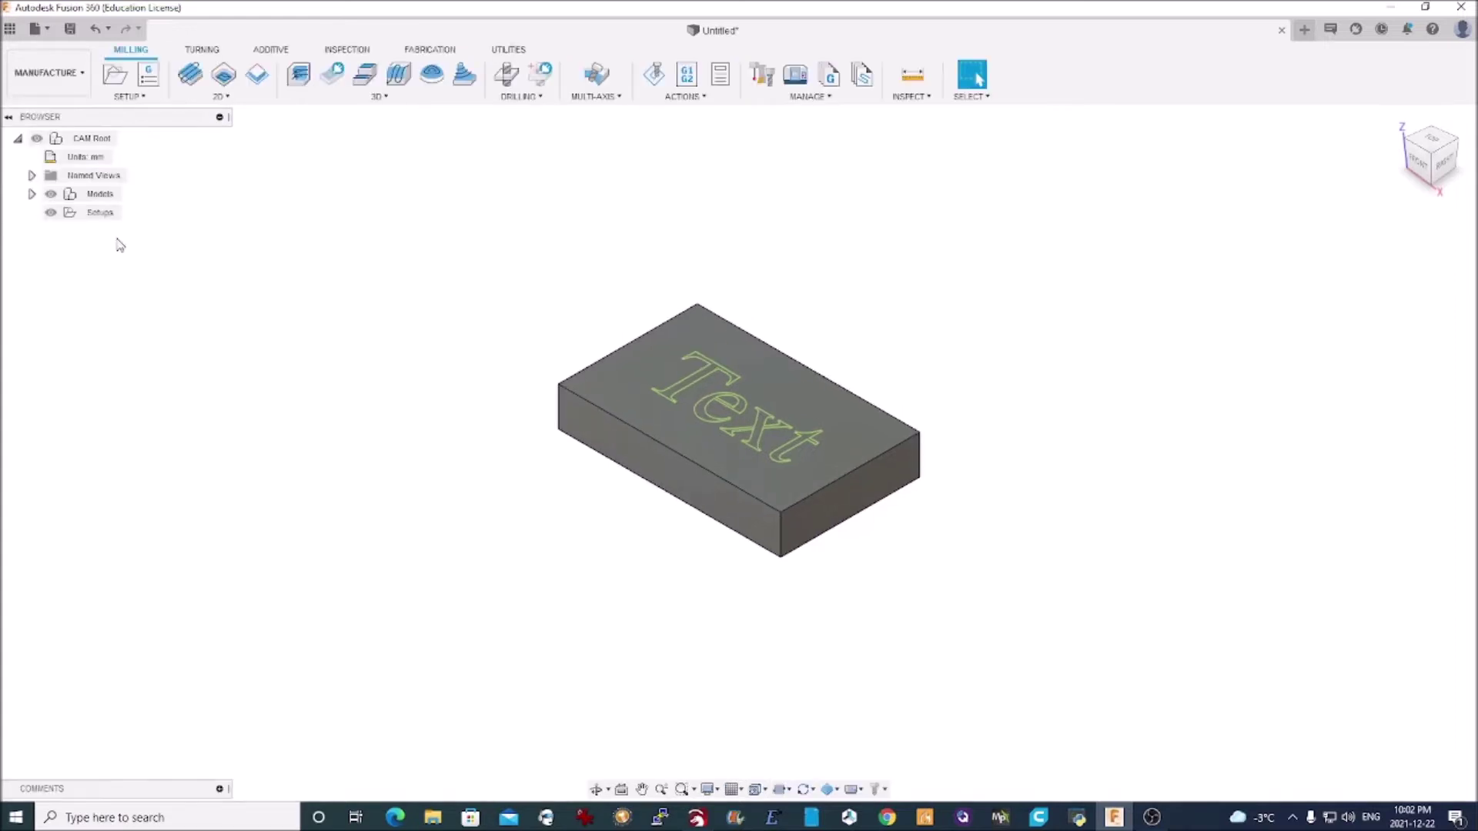
left_click(148, 96)
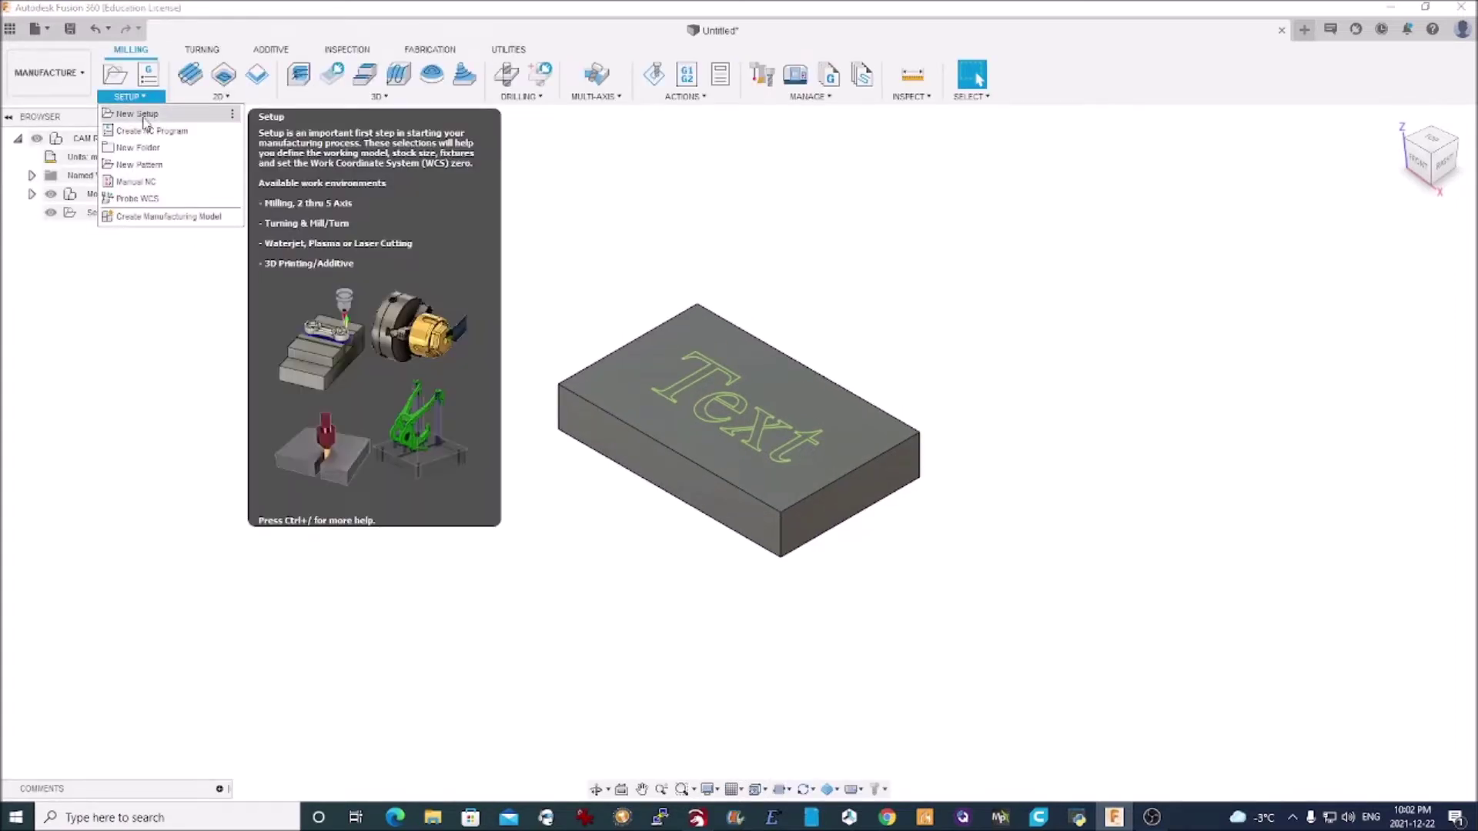
left_click(146, 116)
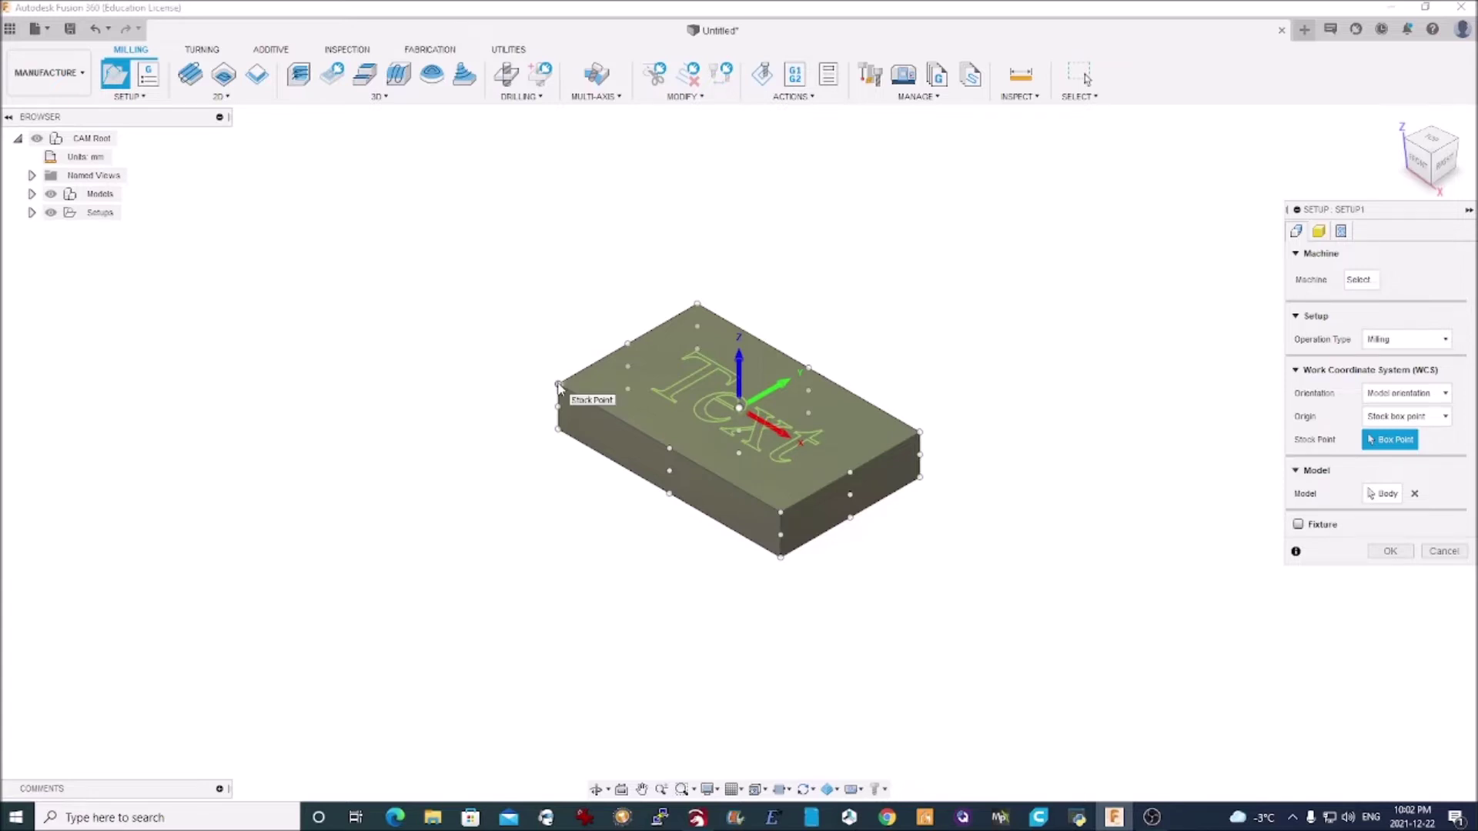
left_click(558, 384)
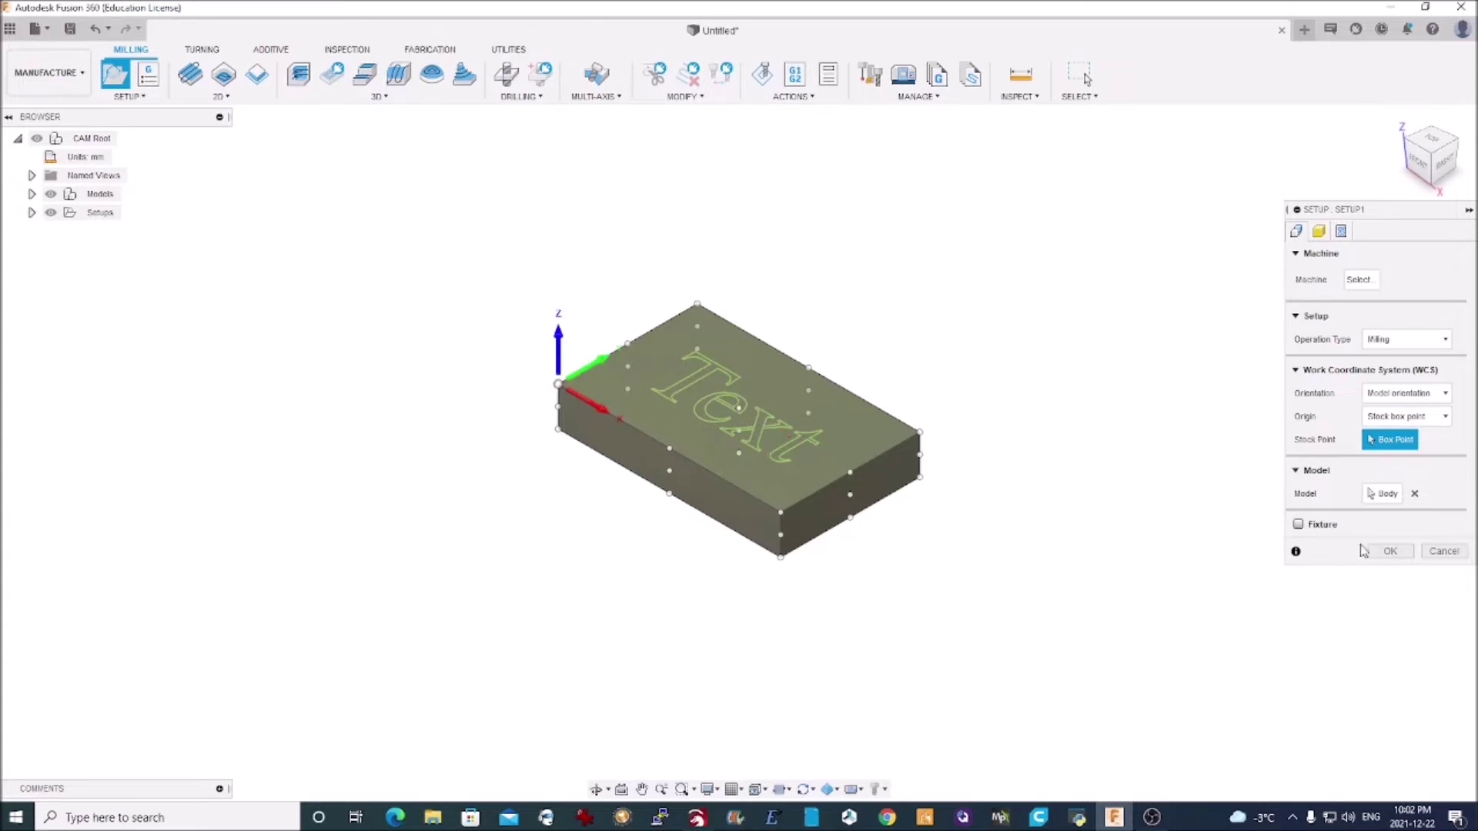
Step: Keep the stock side and top offsets at 0 mm and confirm Setup1
left_click(1321, 232)
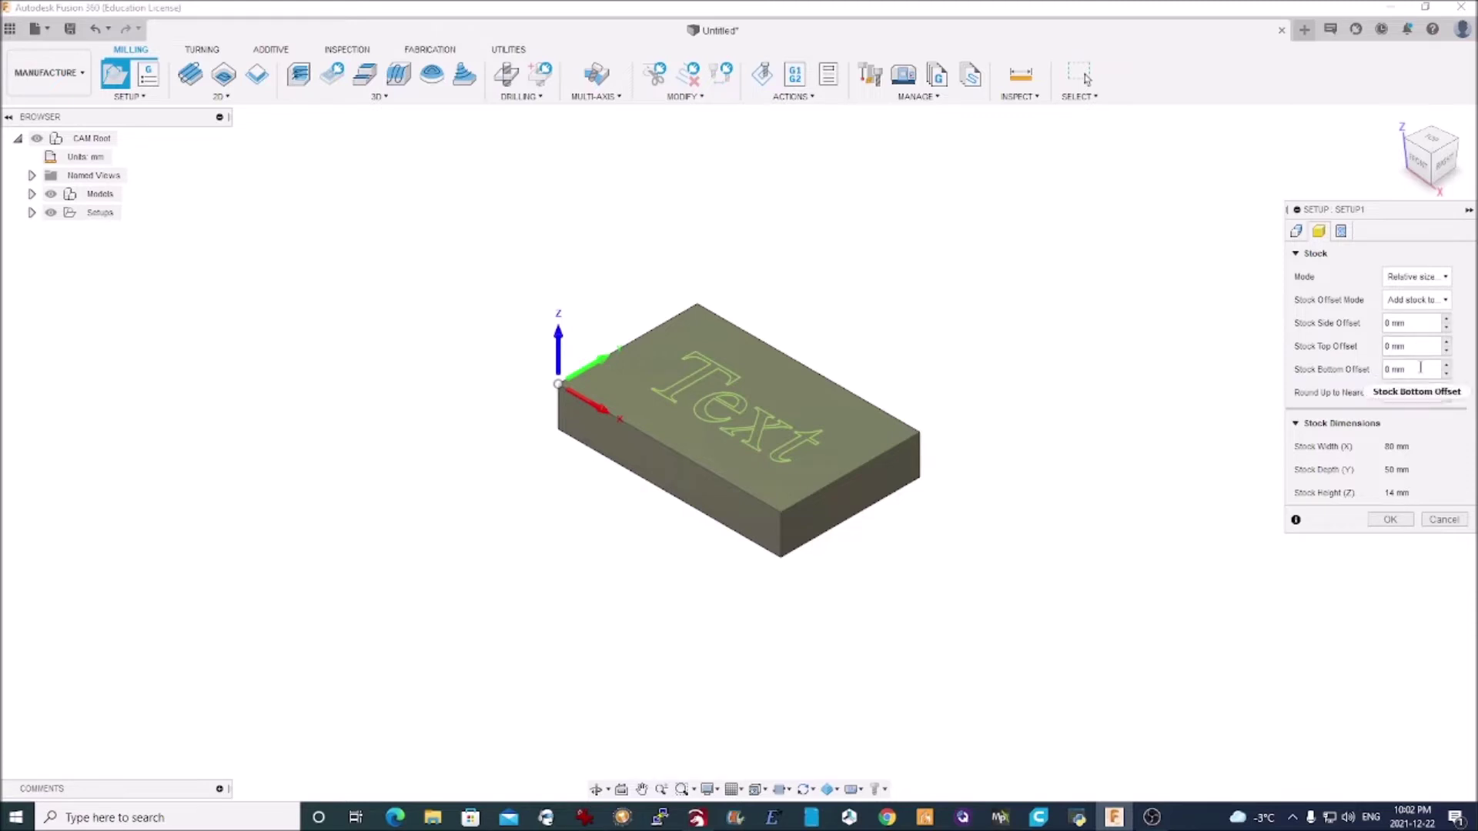
left_click(1446, 320)
left_click(1447, 328)
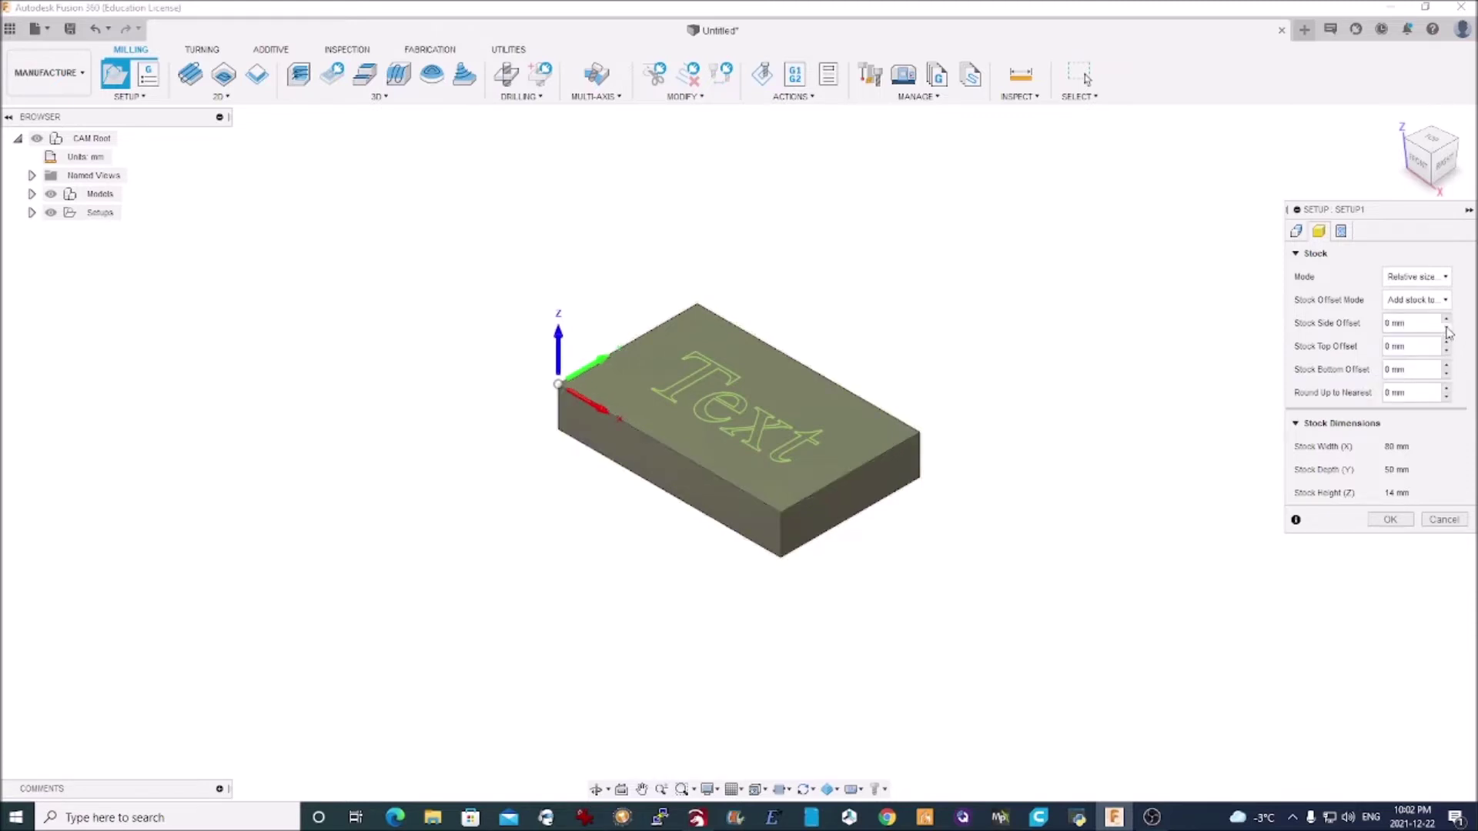
right_click(1405, 324)
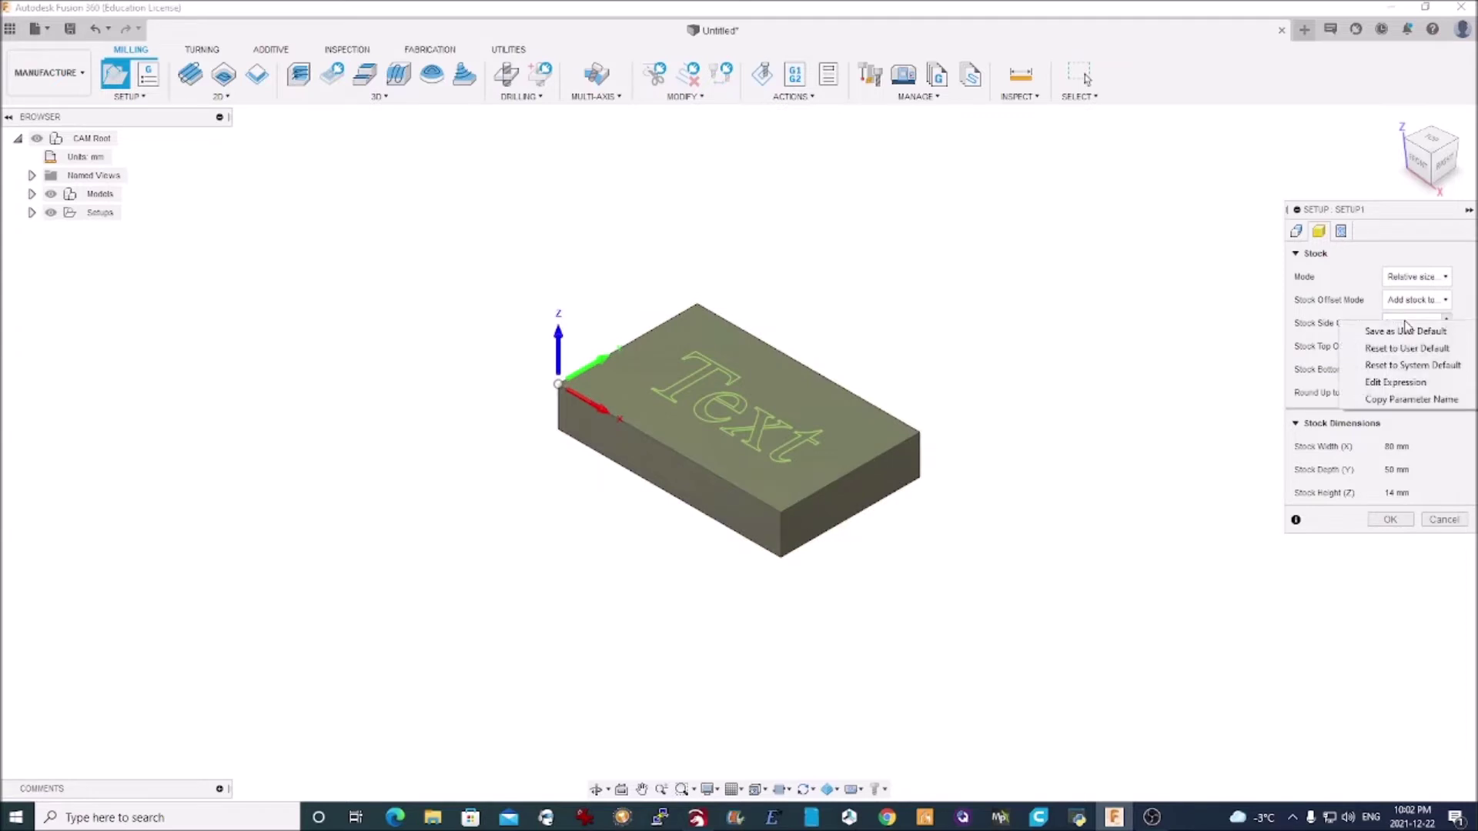
left_click(1407, 330)
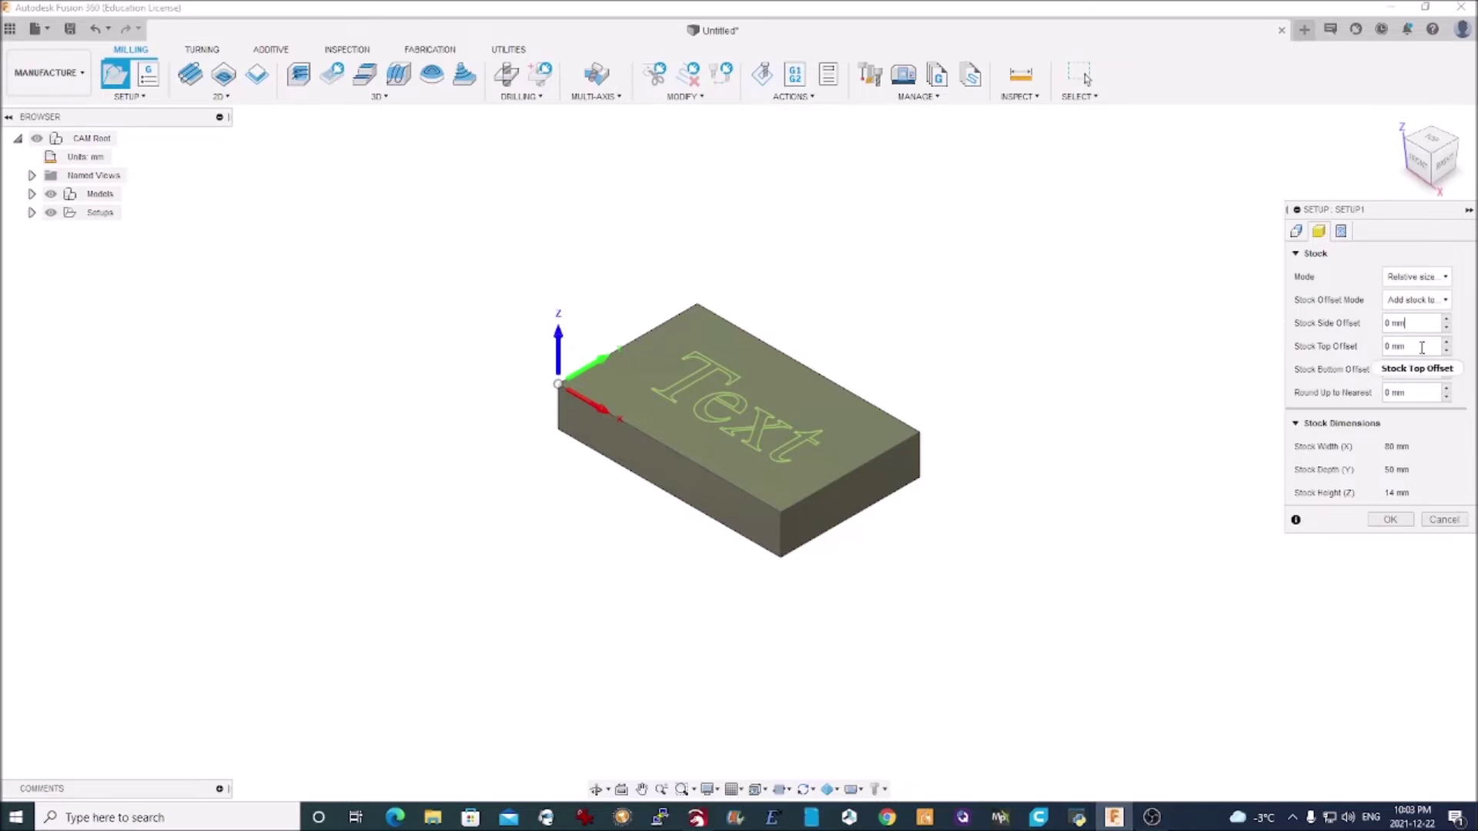
right_click(1423, 347)
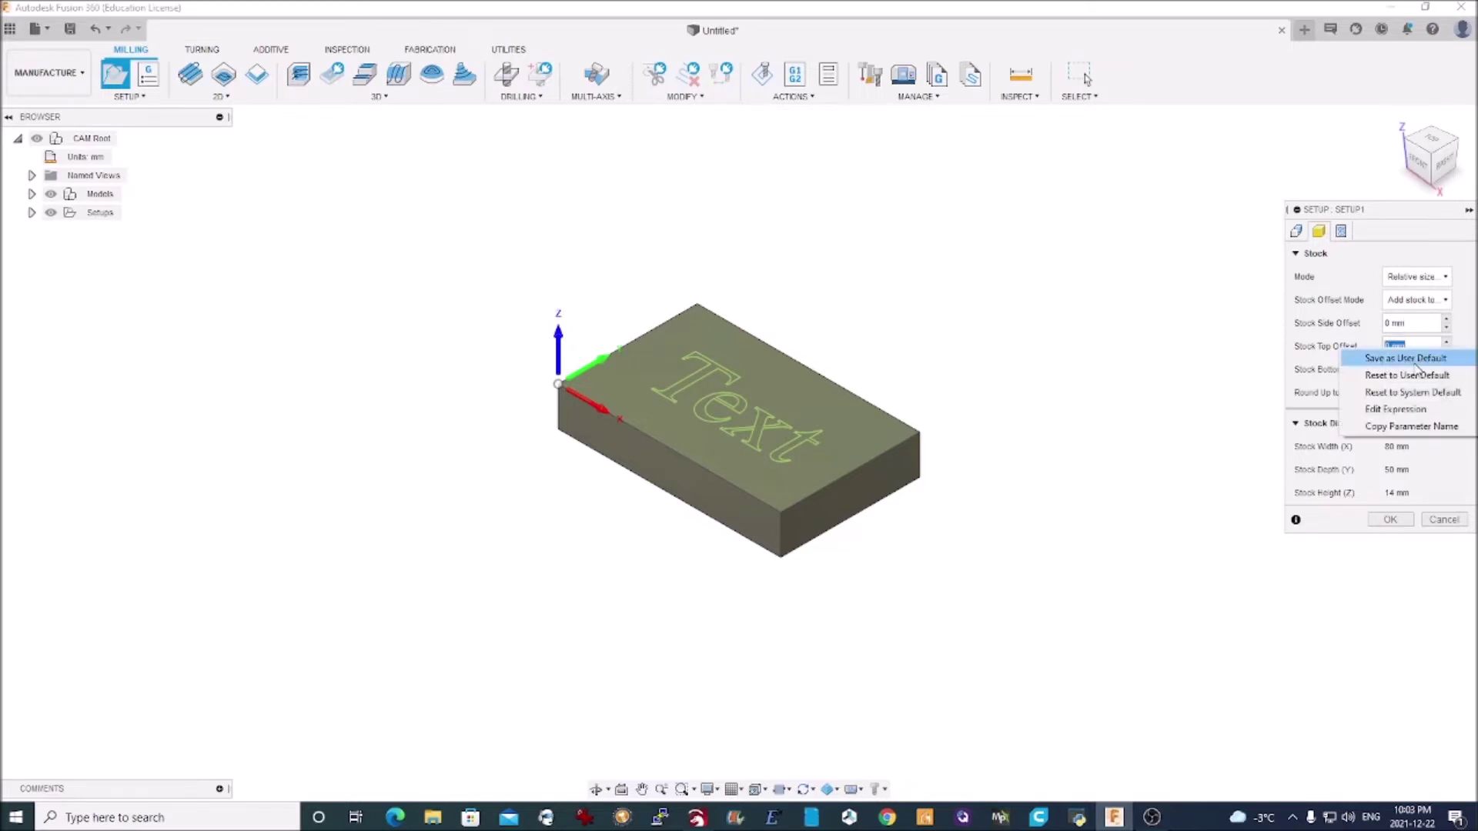
left_click(1415, 364)
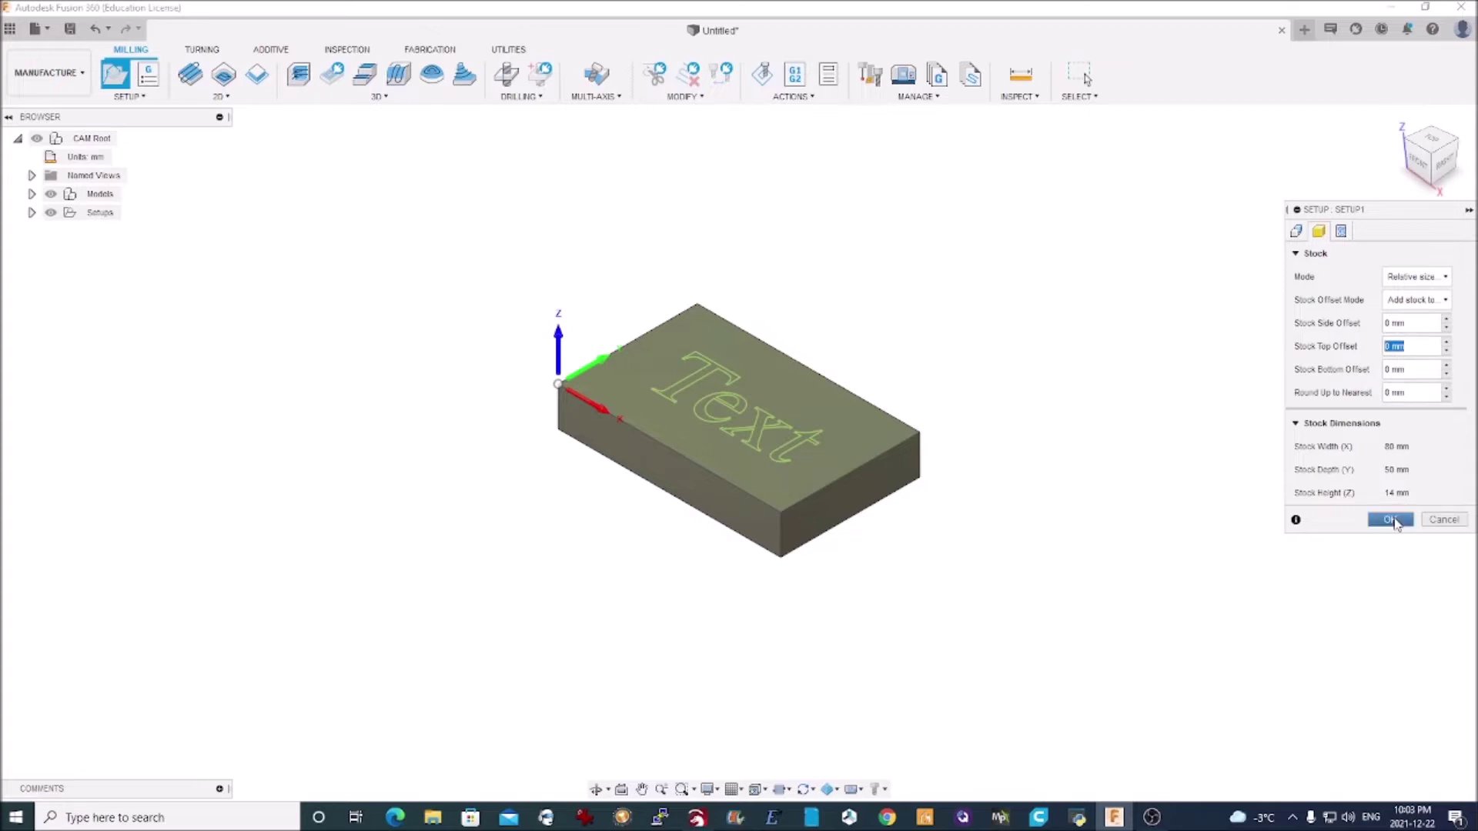
left_click(1296, 231)
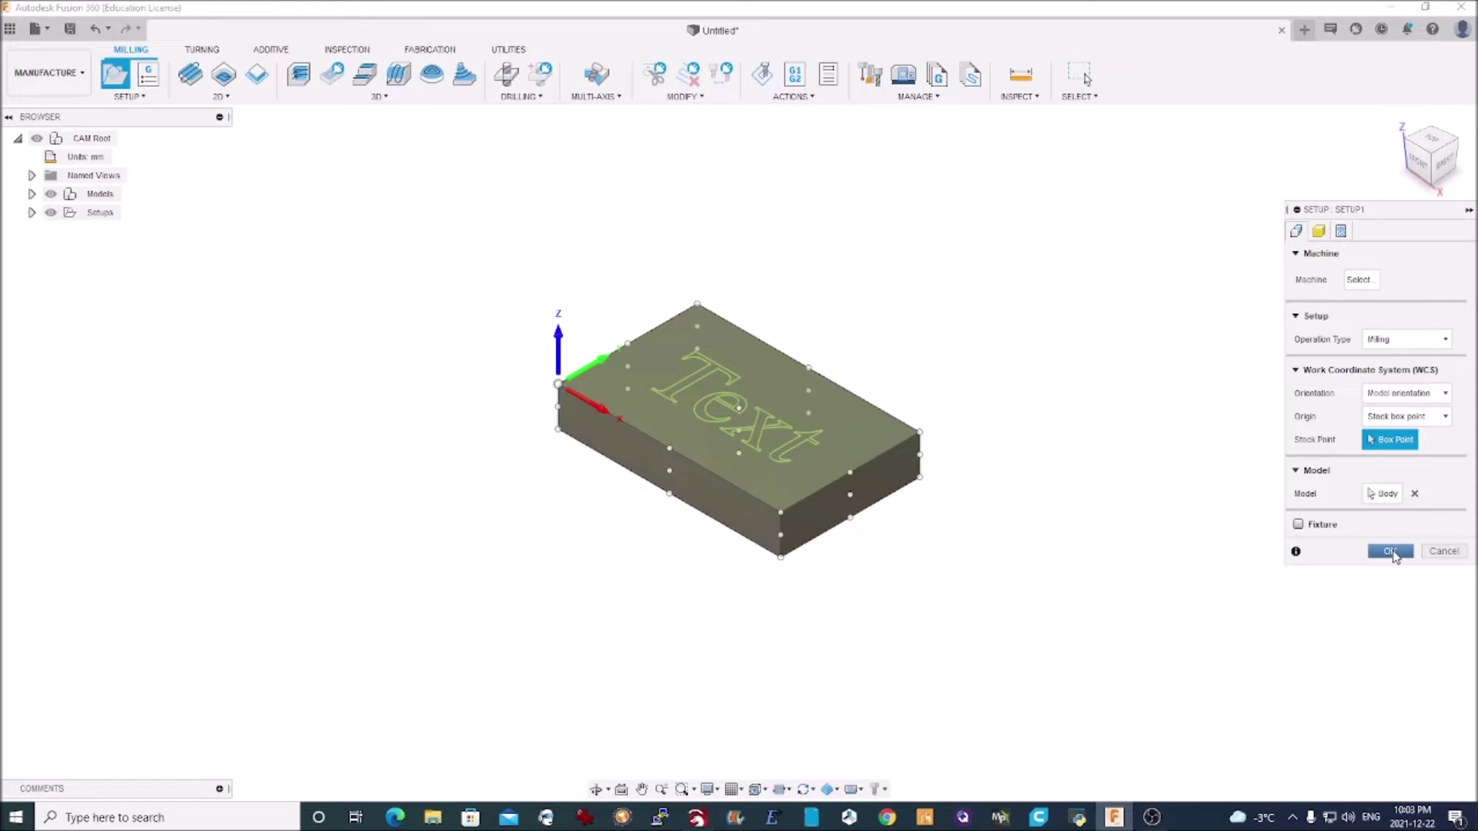
left_click(1391, 553)
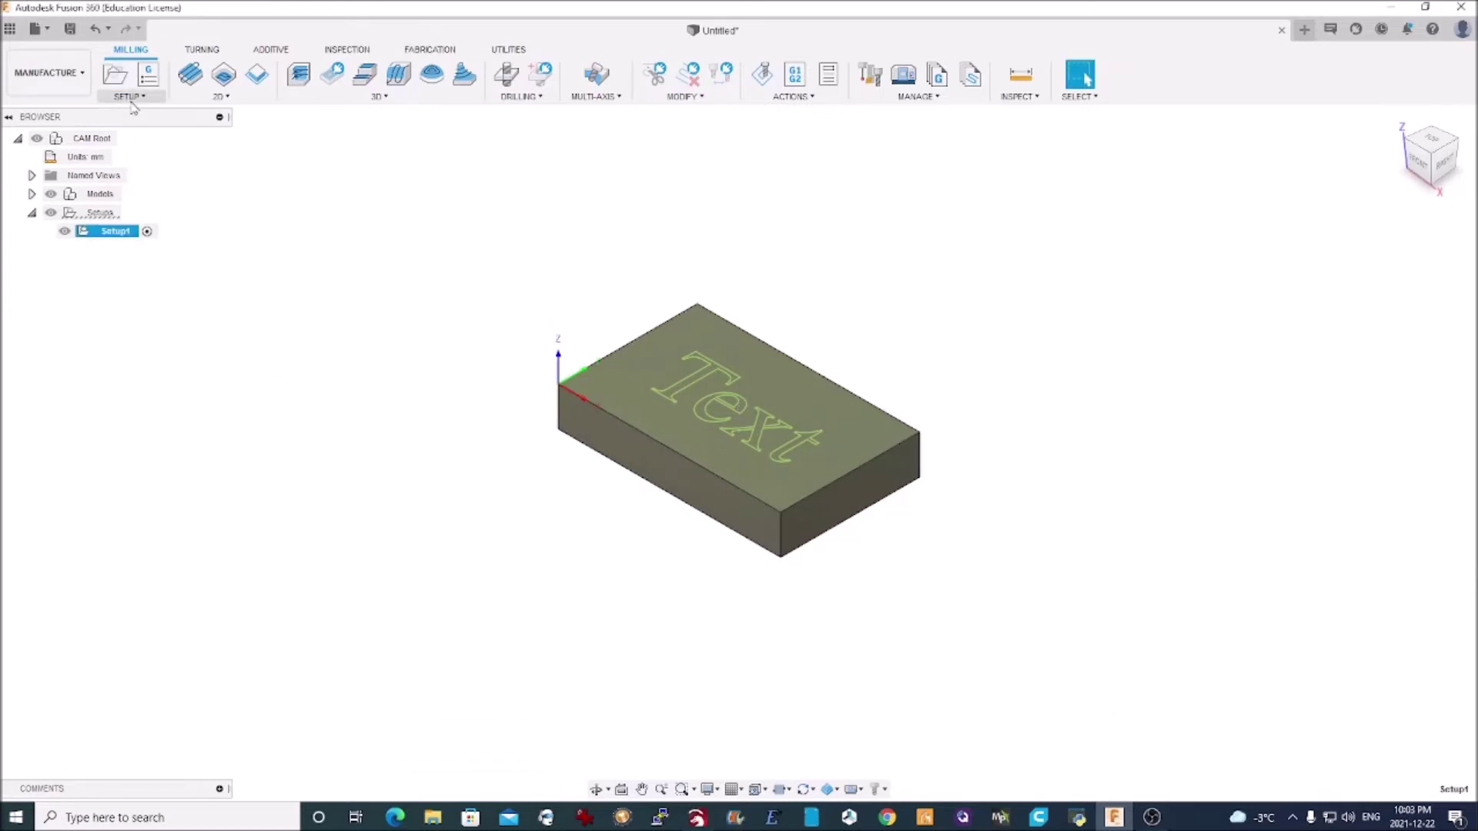
Step: Start an Engrave operation with a new engrave/chamfer tool described as 'Mine'
left_click(230, 97)
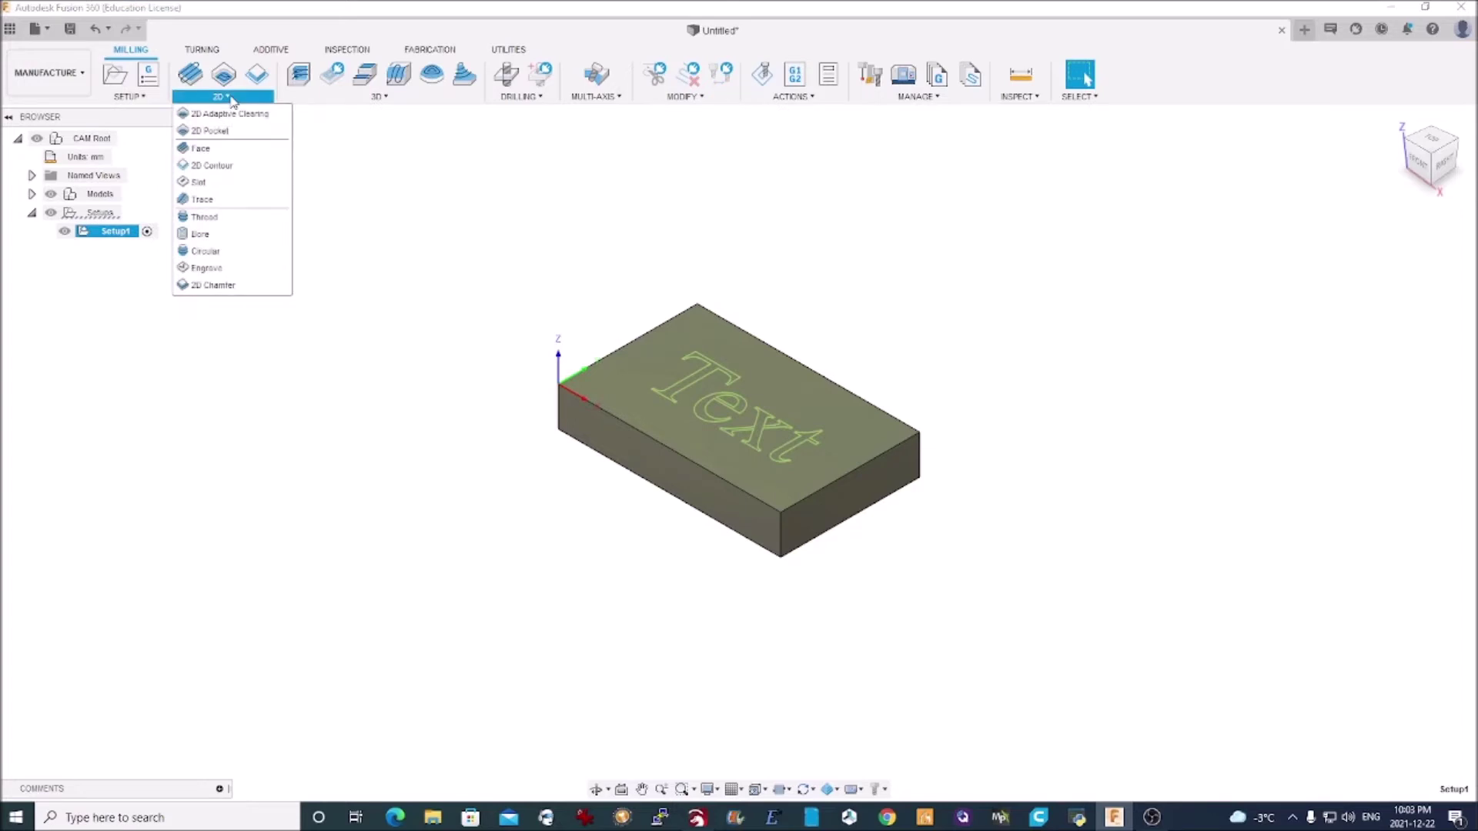
left_click(204, 270)
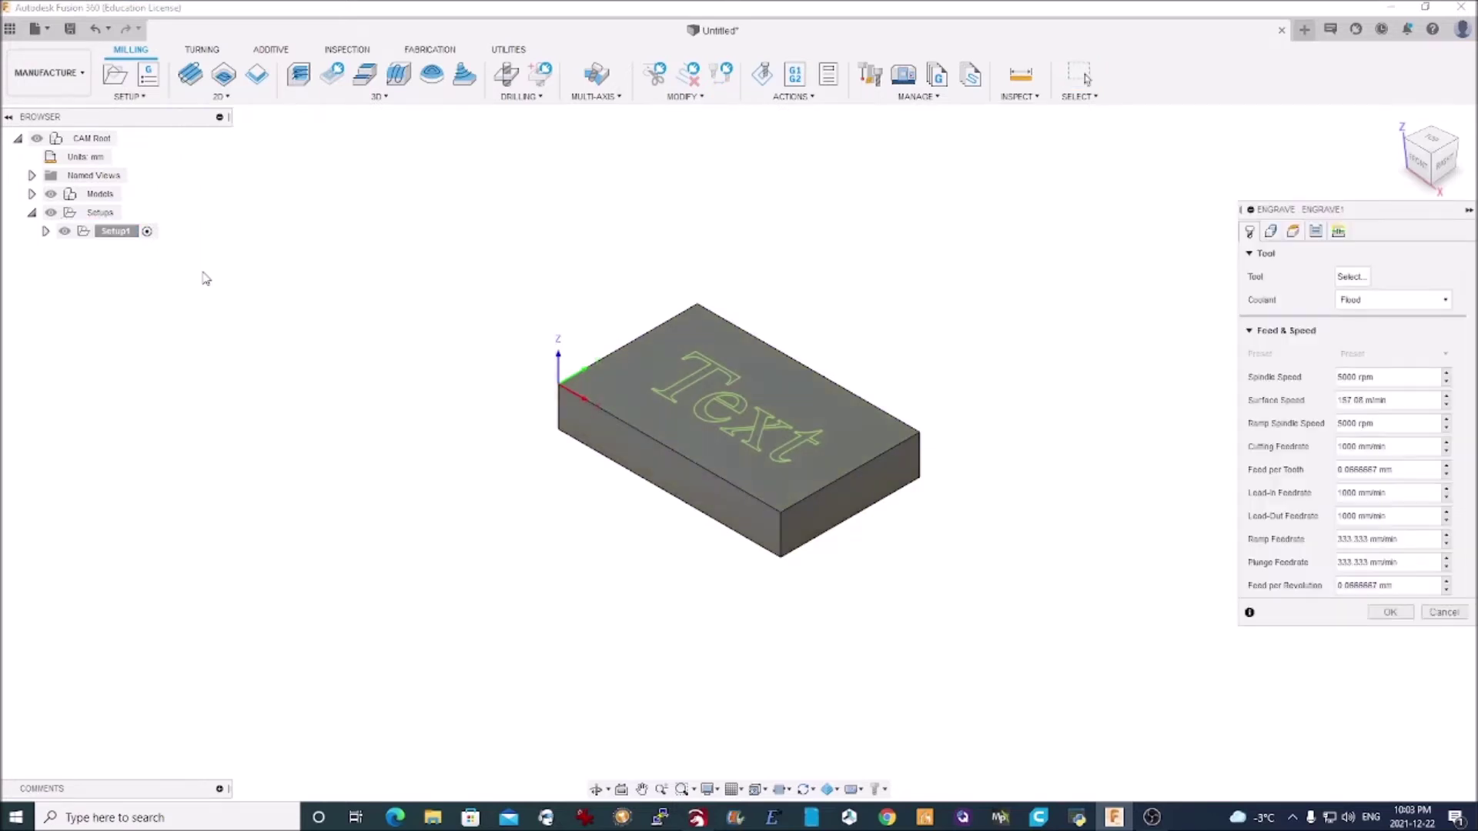
left_click(1352, 278)
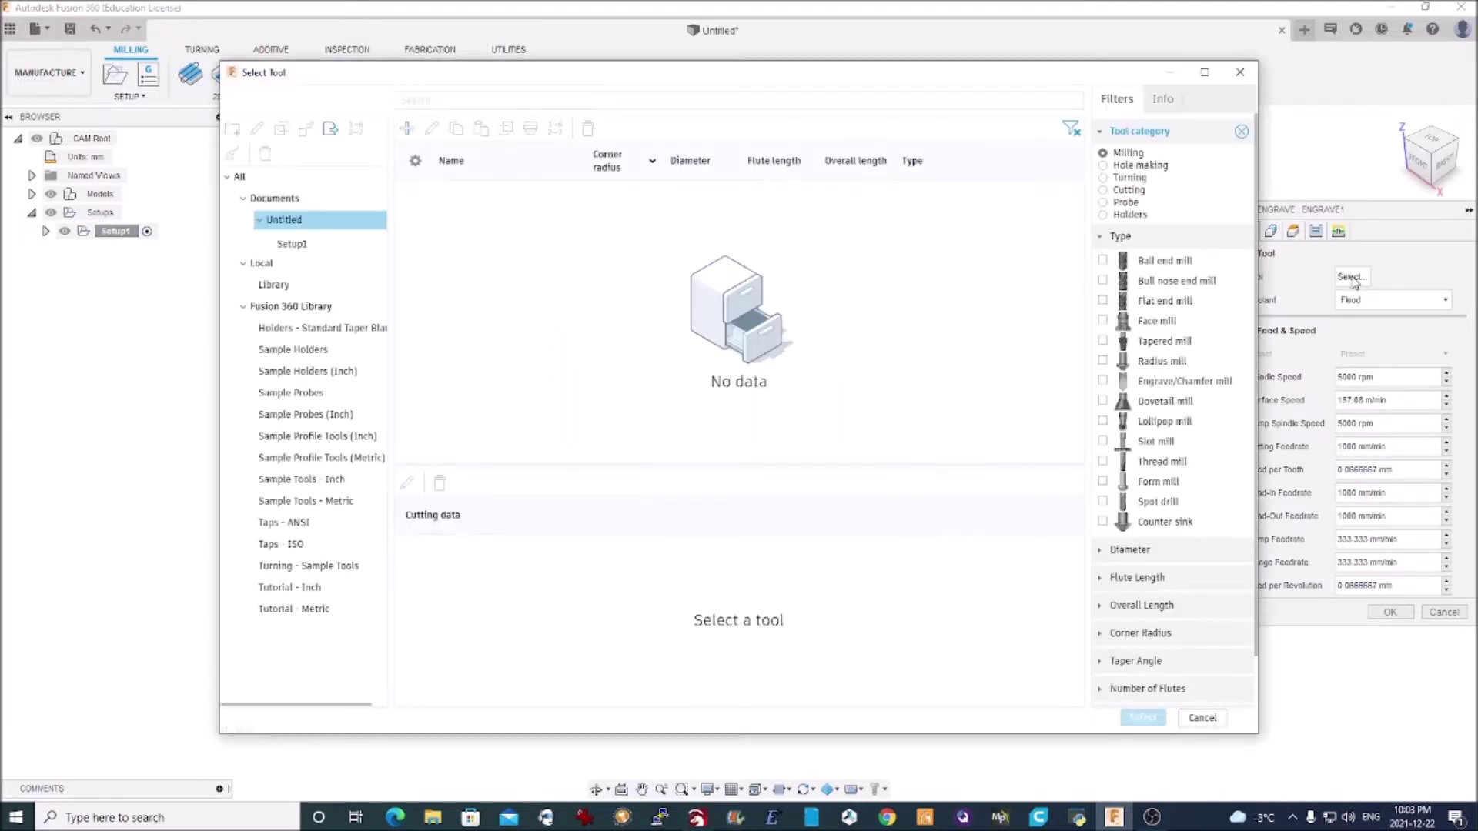
left_click(407, 130)
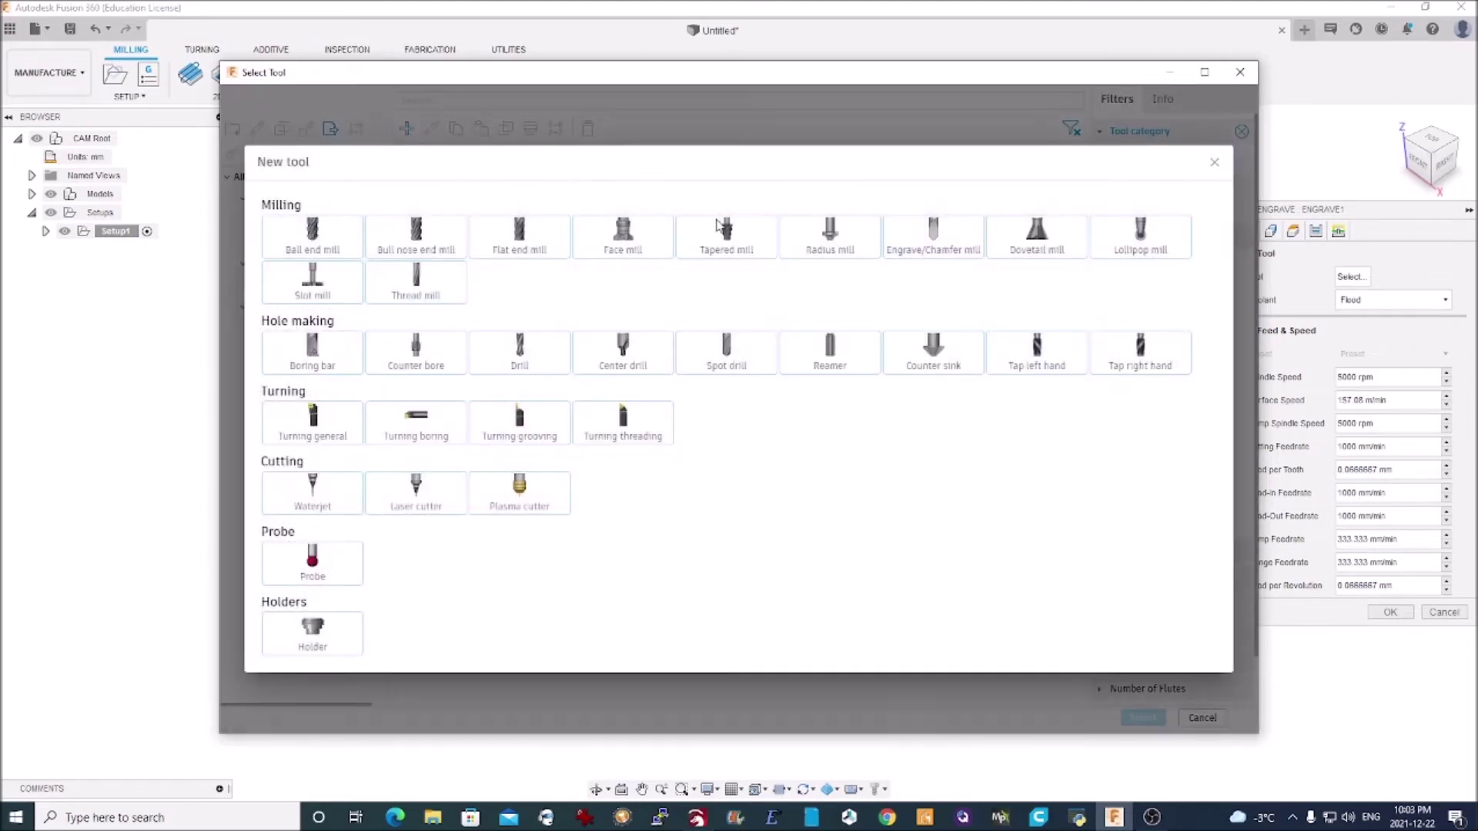
left_click(938, 246)
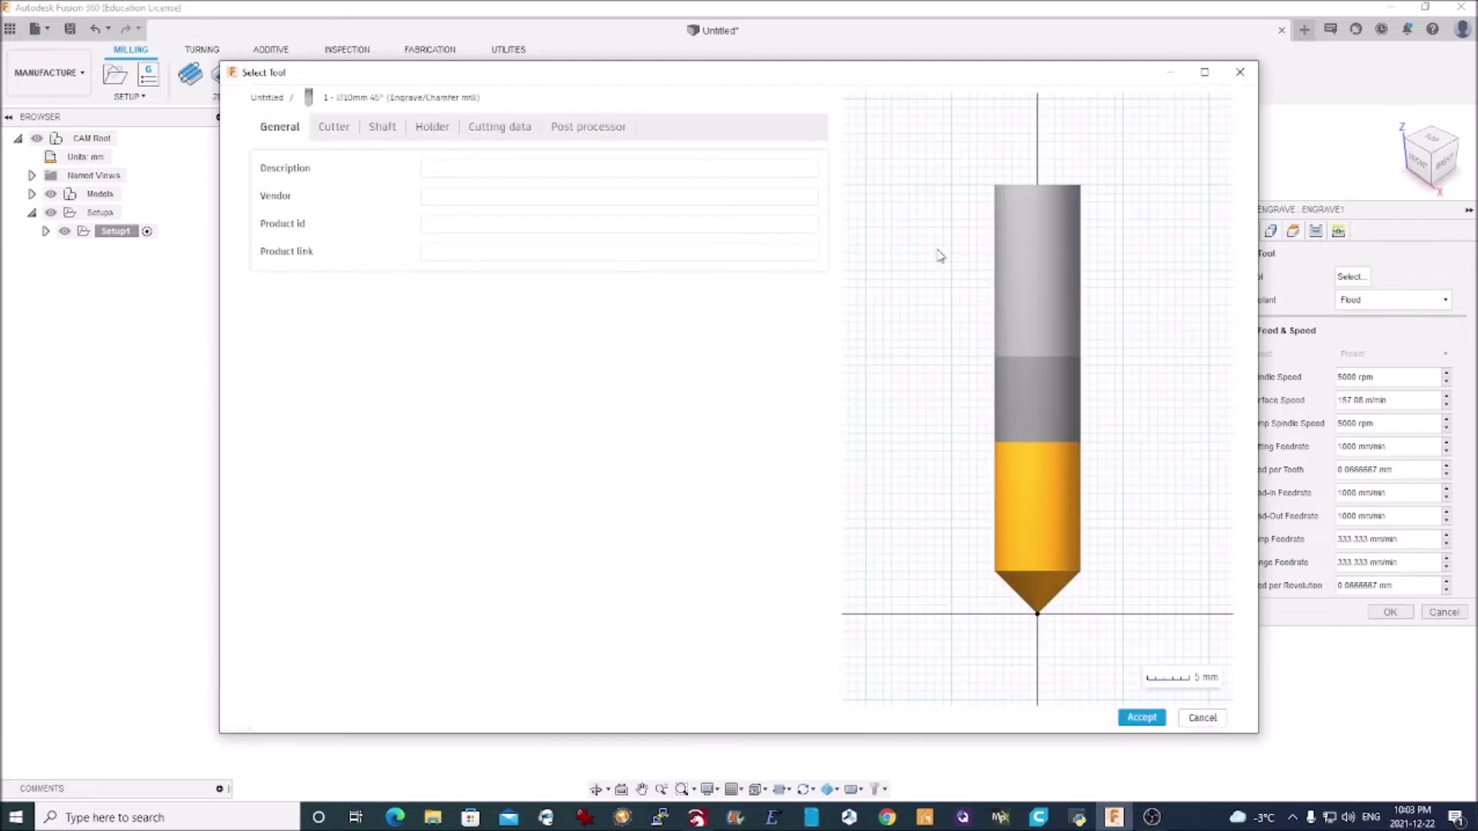
left_click(440, 166)
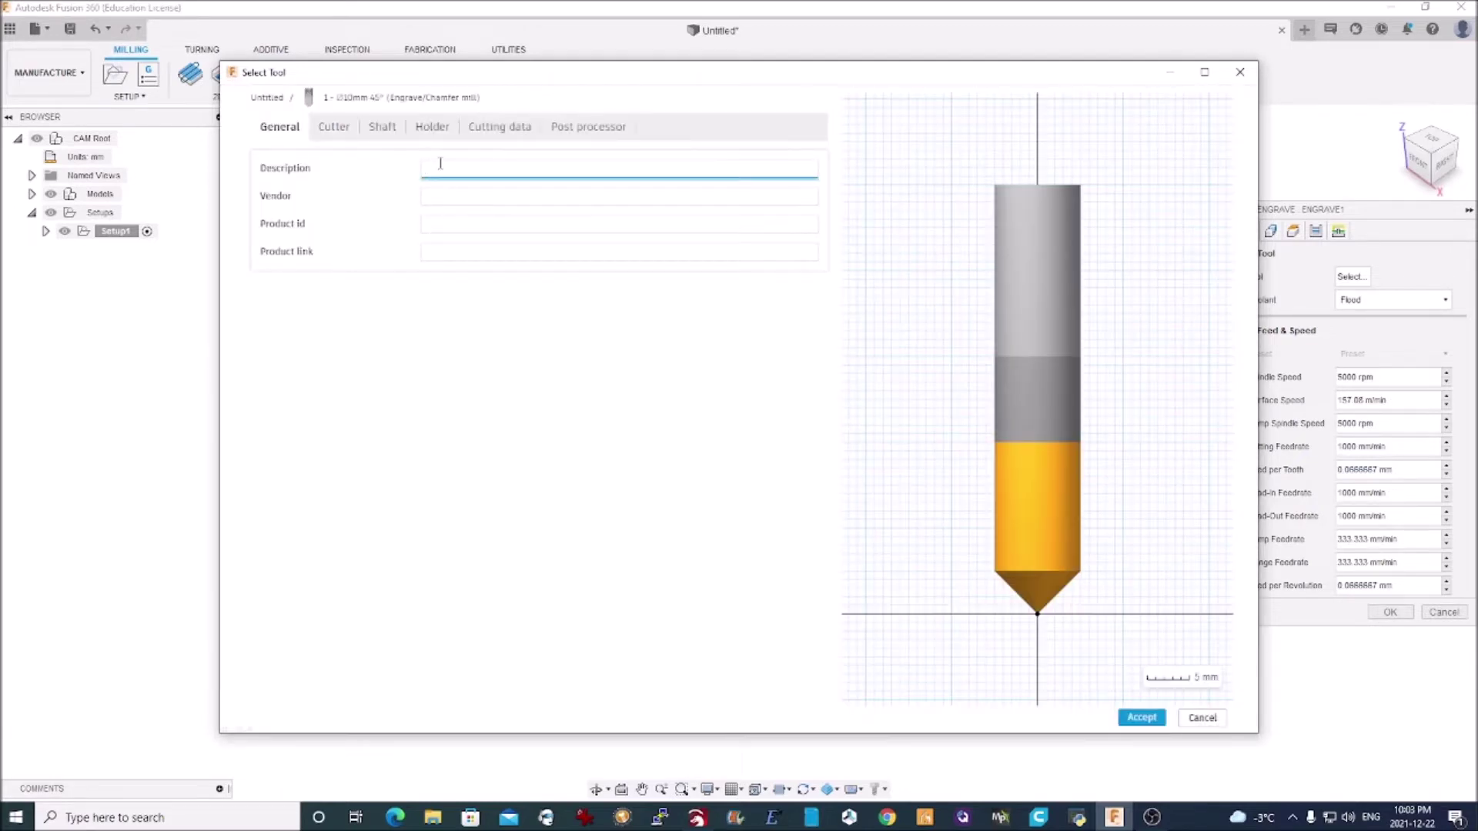
type("Mine")
Step: Give the tool a 12.5 mm diameter and 6 mm flute length
left_click(334, 127)
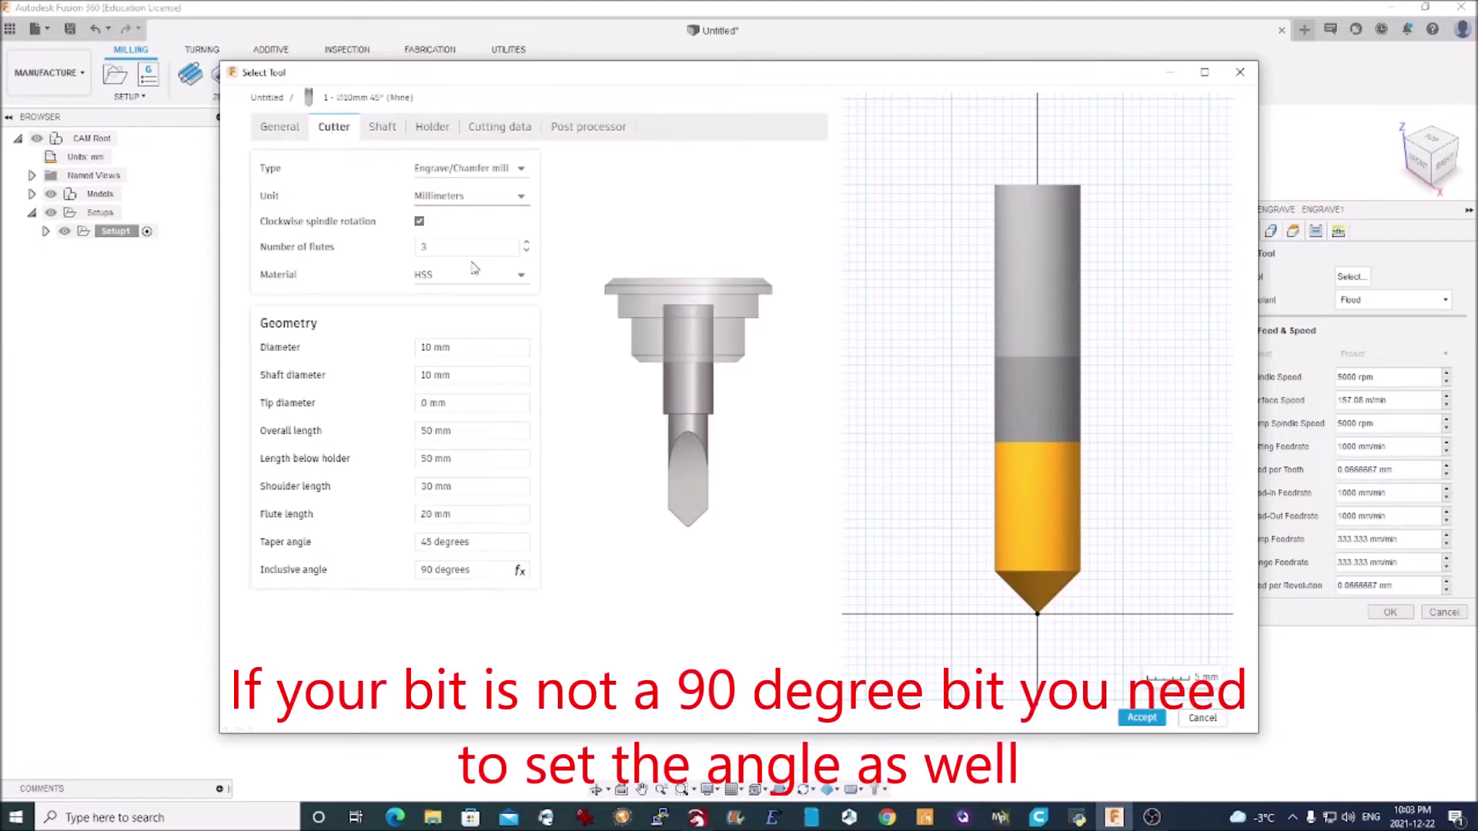
left_click(456, 350)
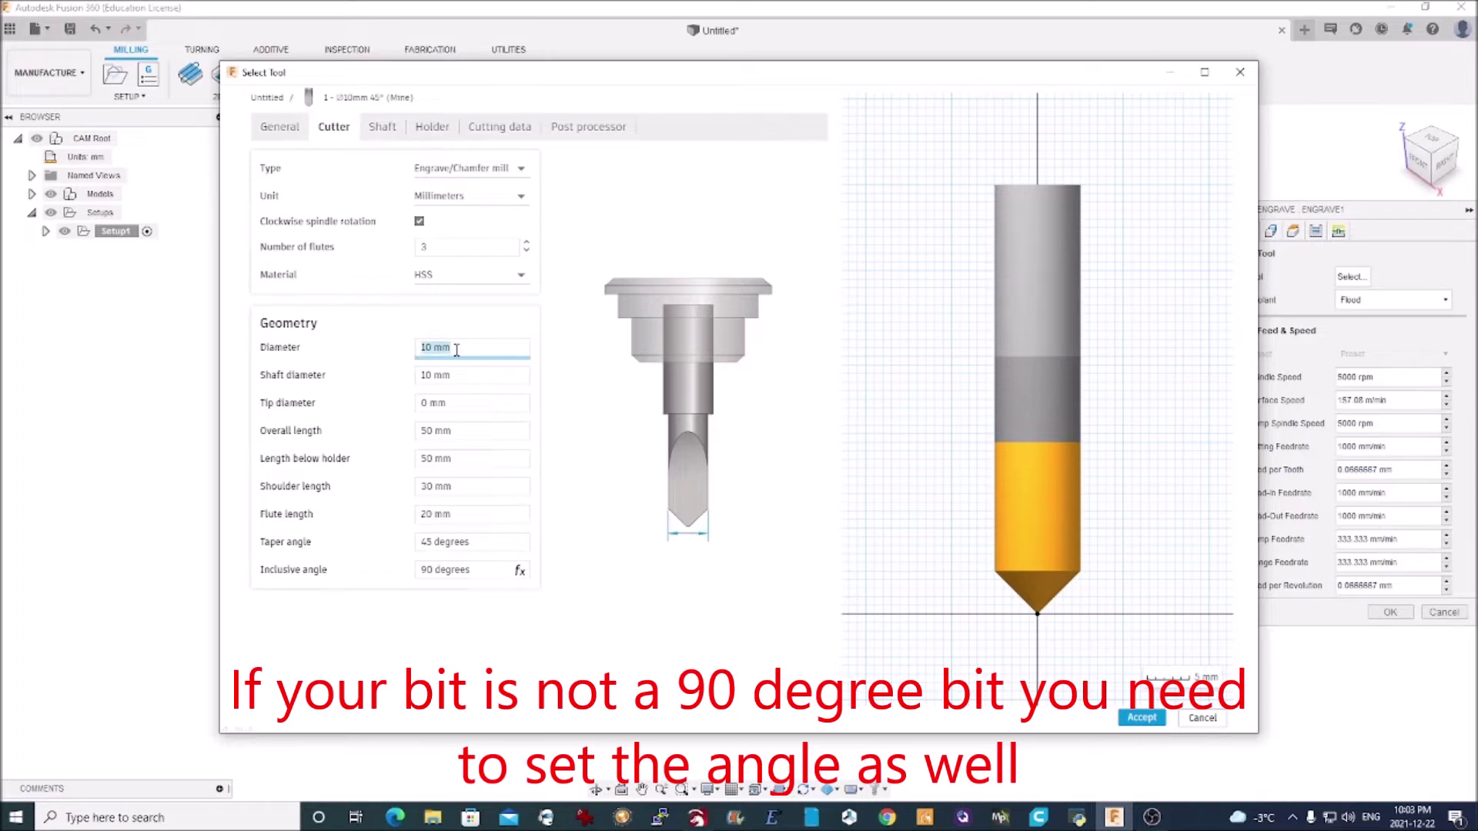
type("12.5")
left_click(471, 514)
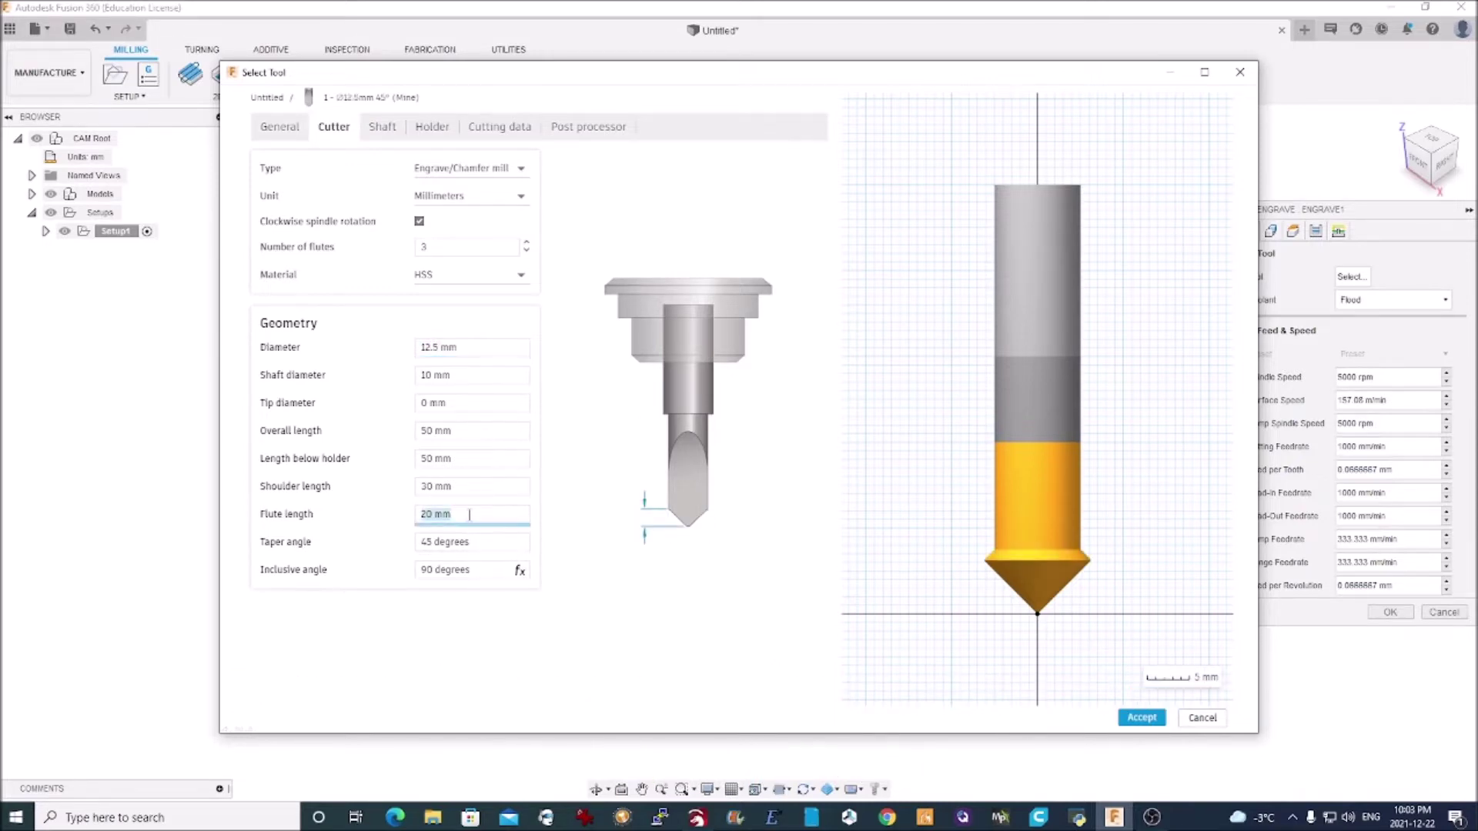
type("6")
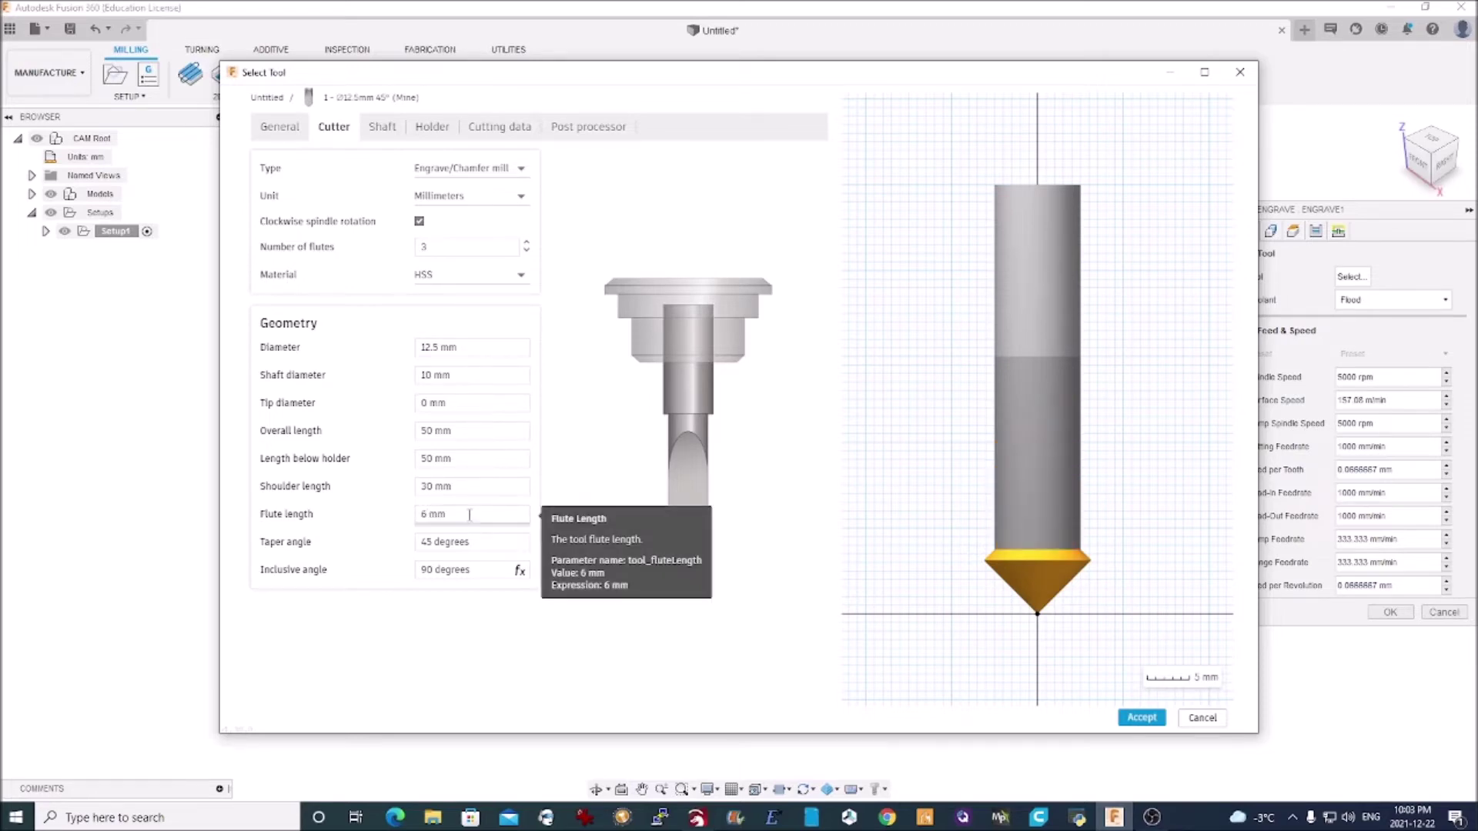
key("Return")
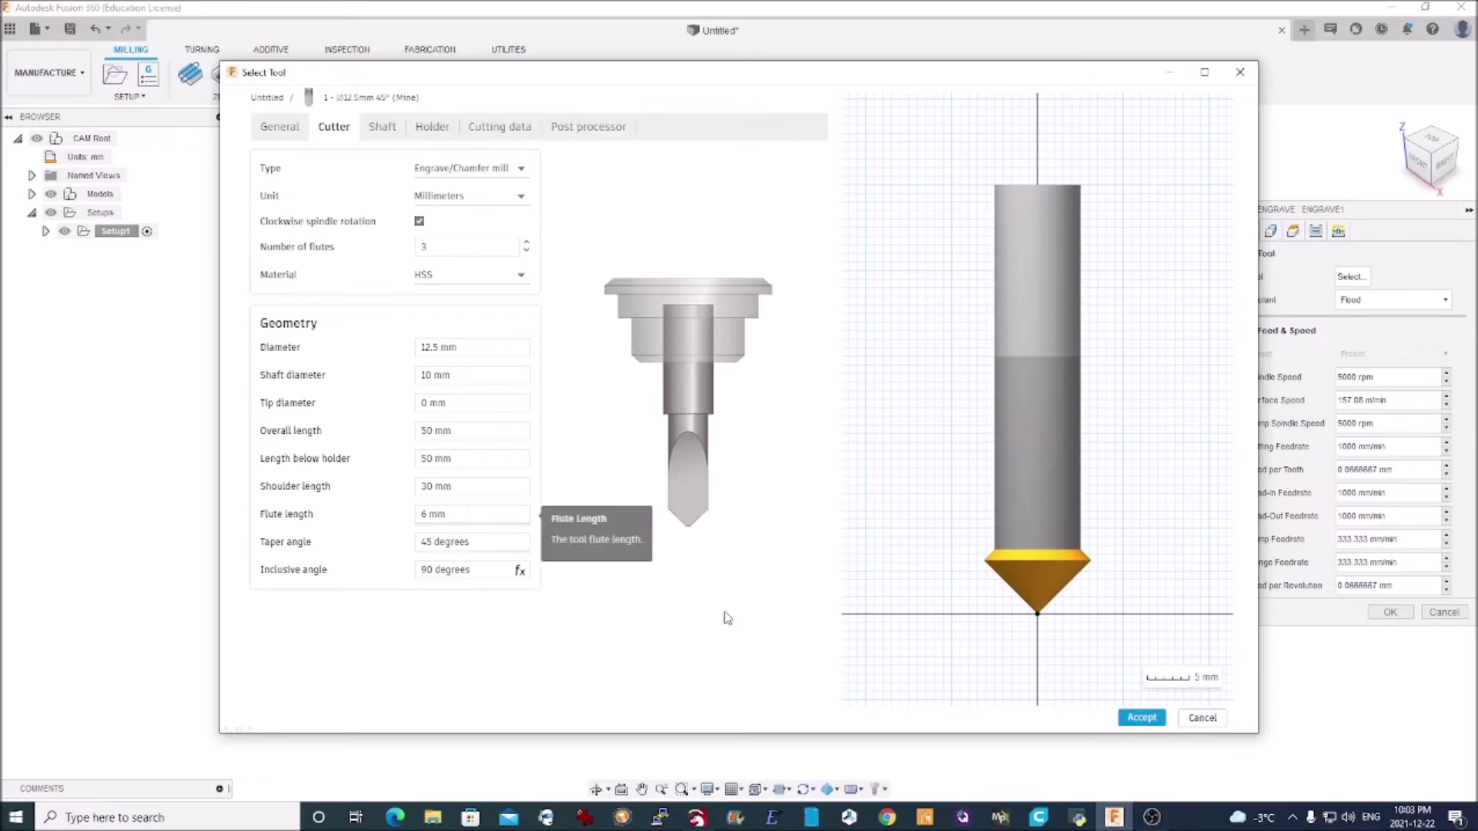
left_click(515, 130)
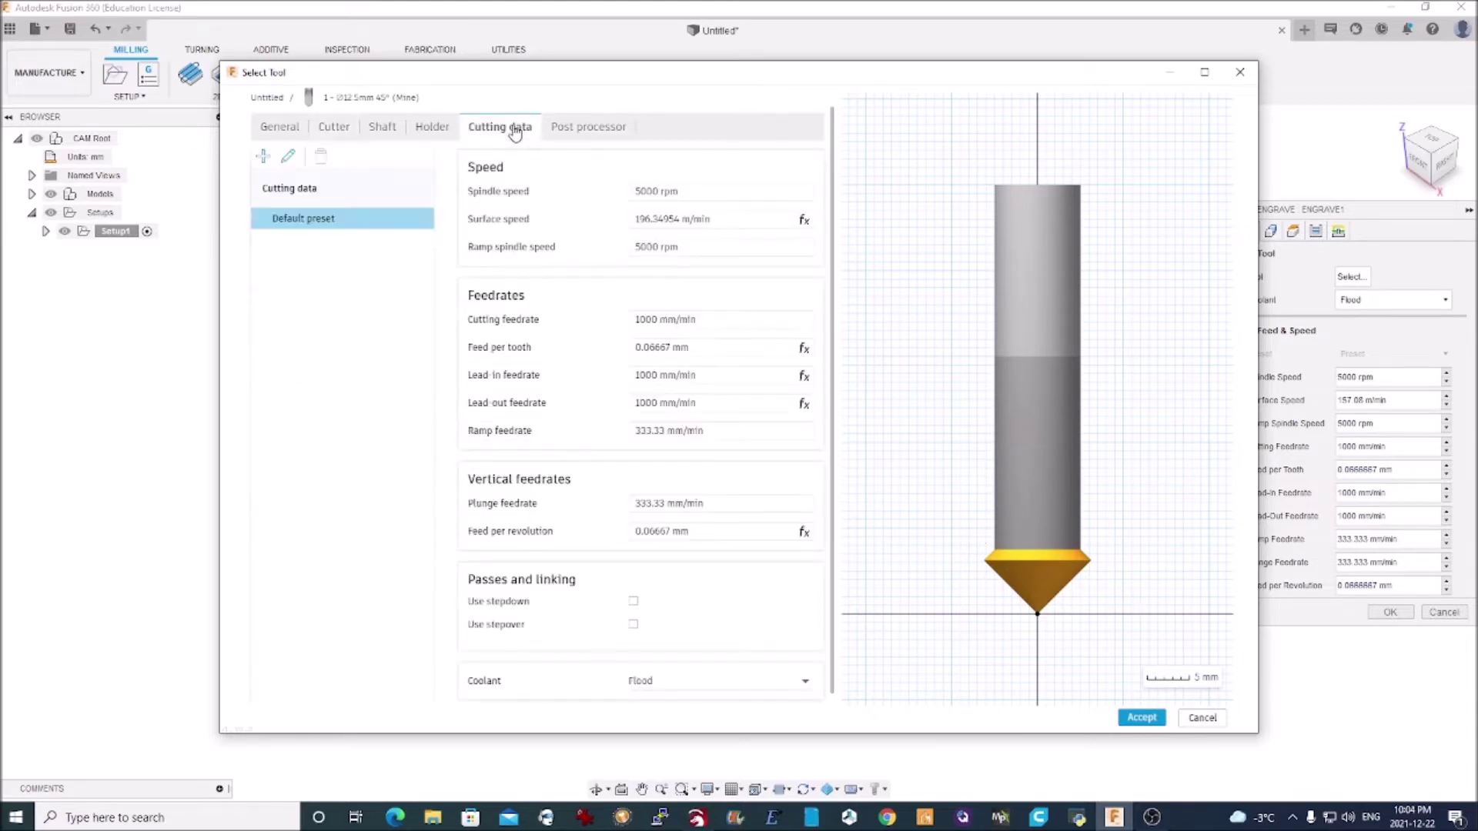
Step: Set the cutting feedrate to 200 mm/min, save the tool and use it for the engrave
left_click(646, 318)
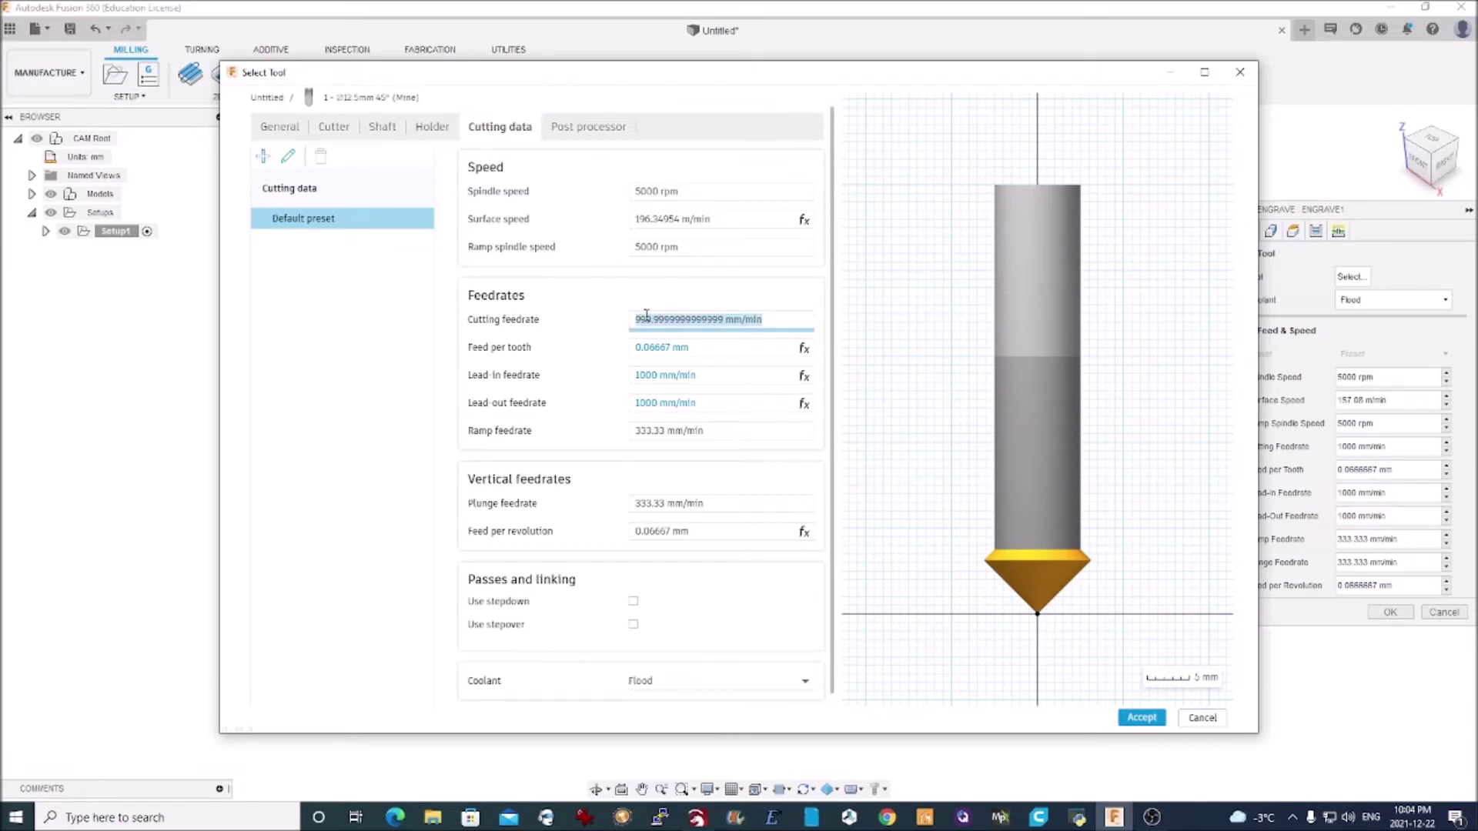
type("200")
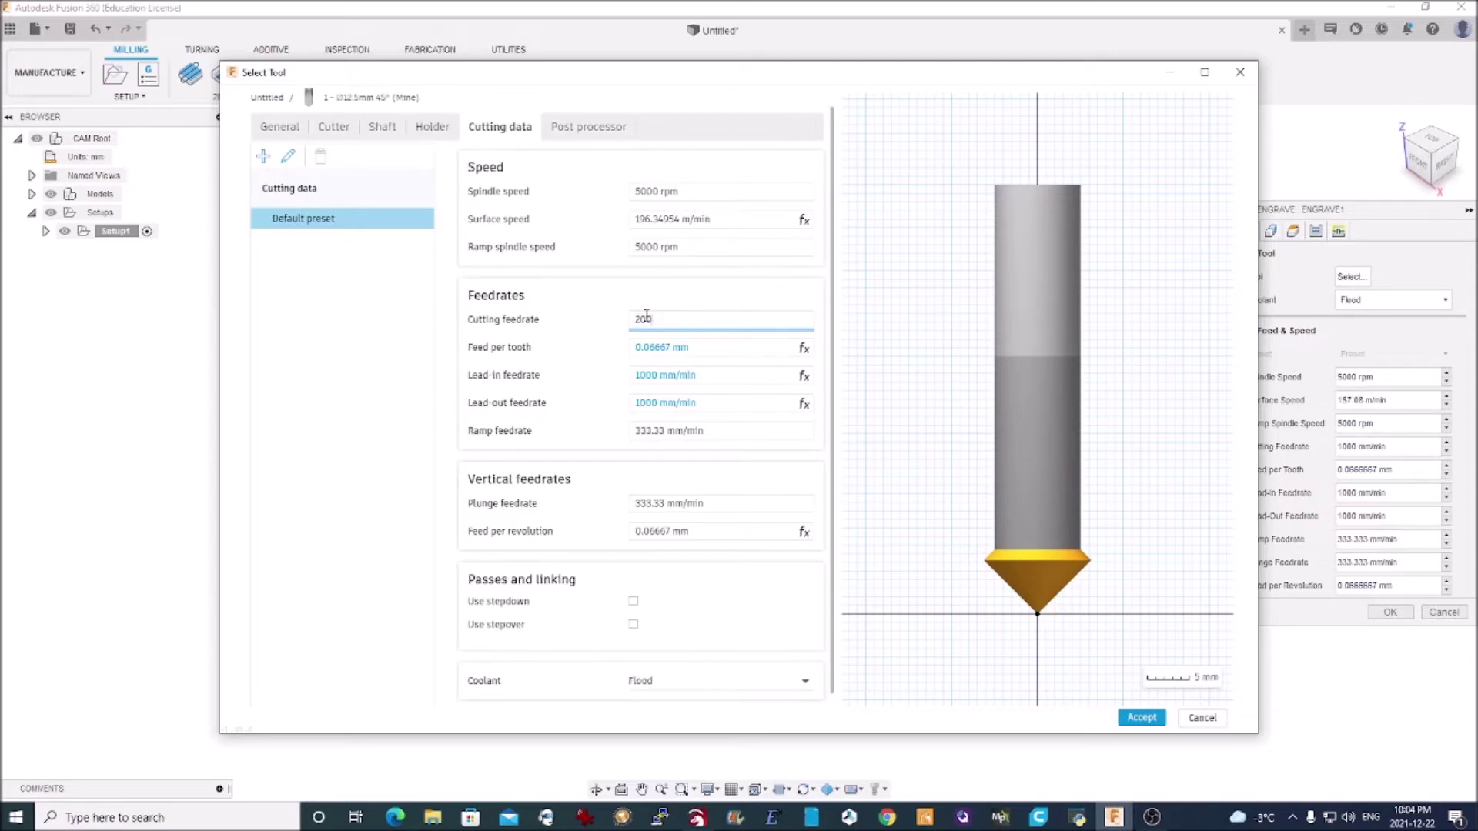
key("Return")
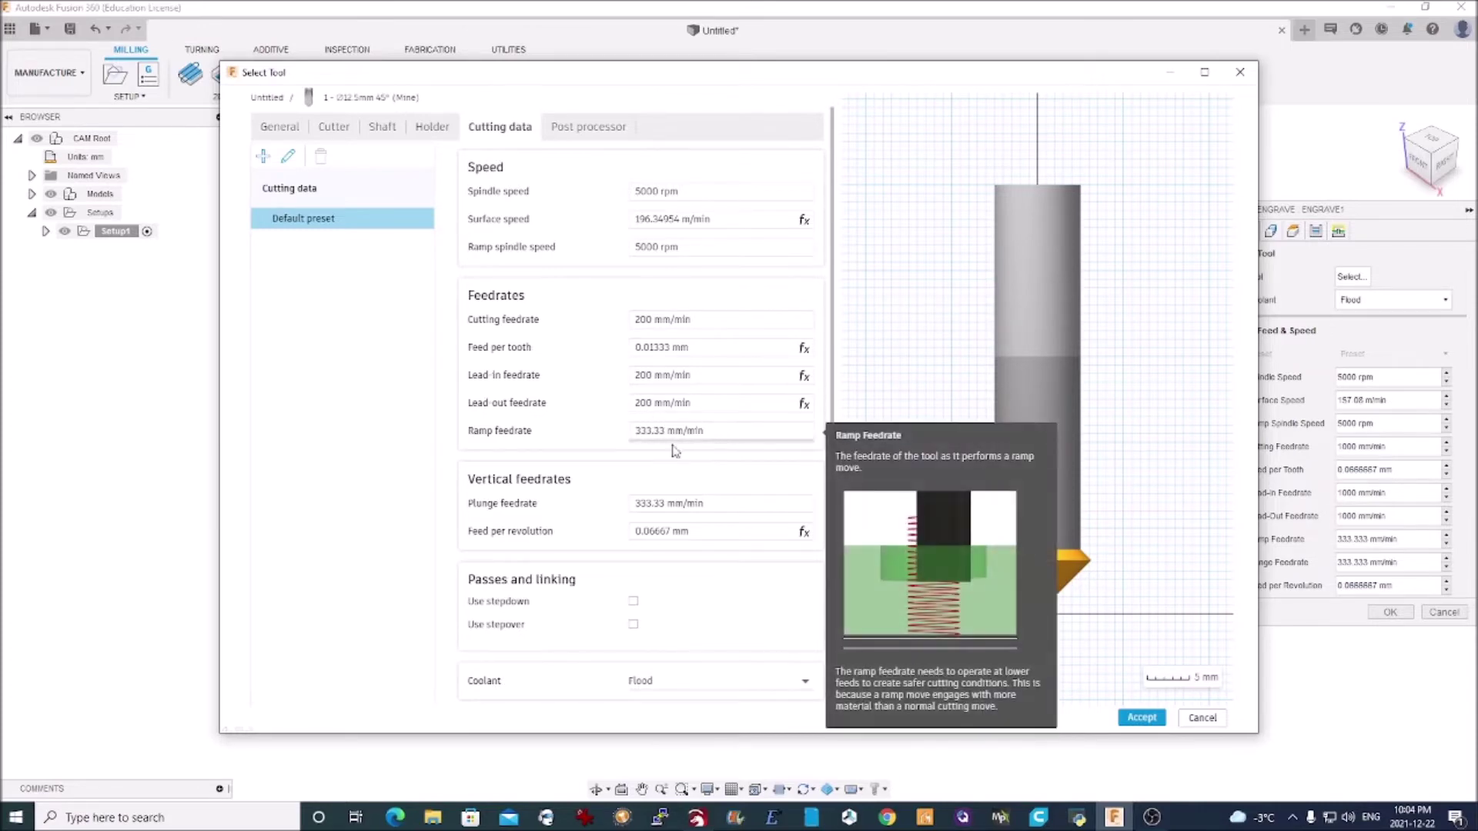
left_click(1142, 717)
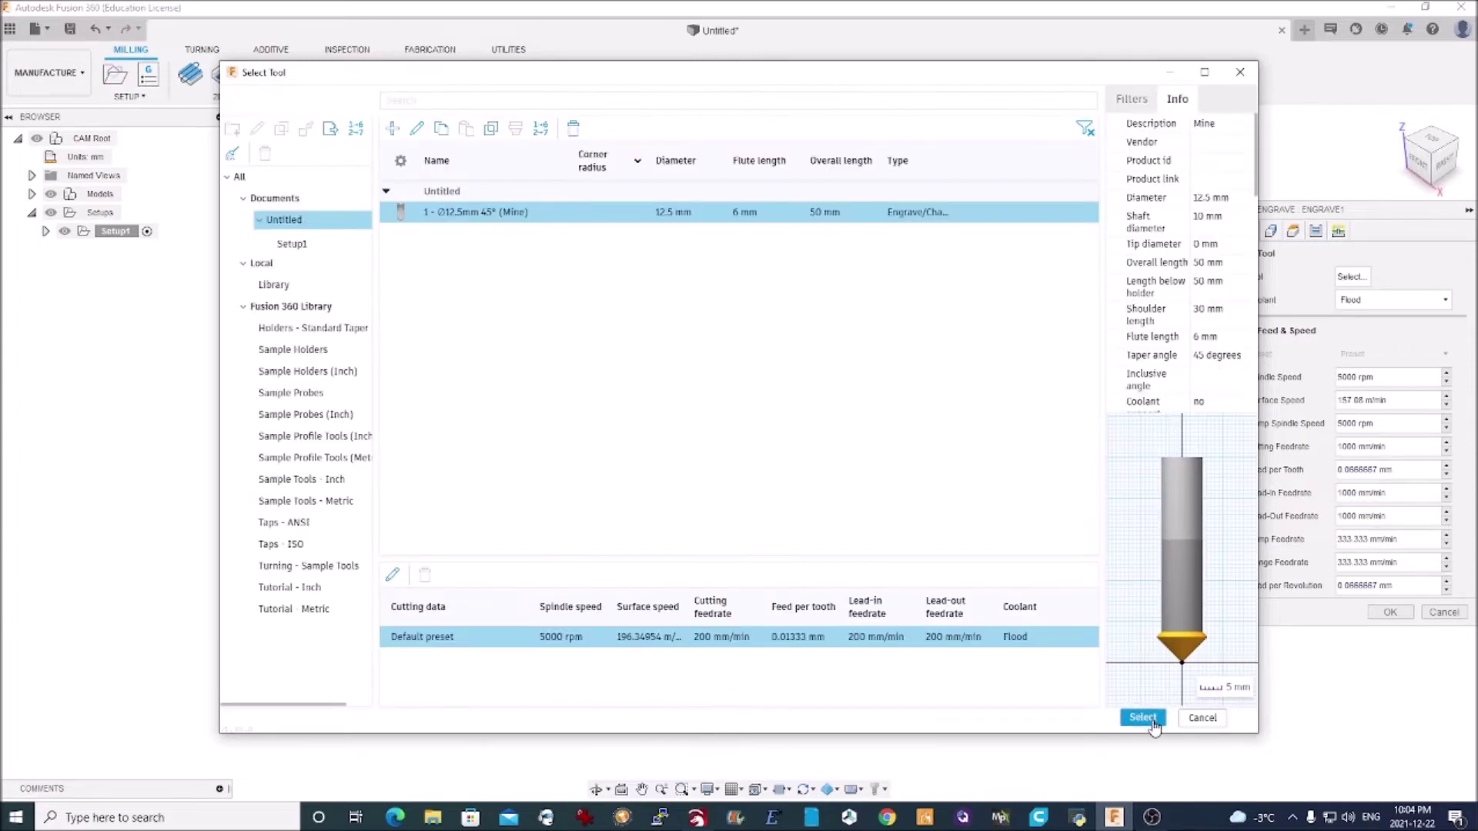
left_click(1152, 722)
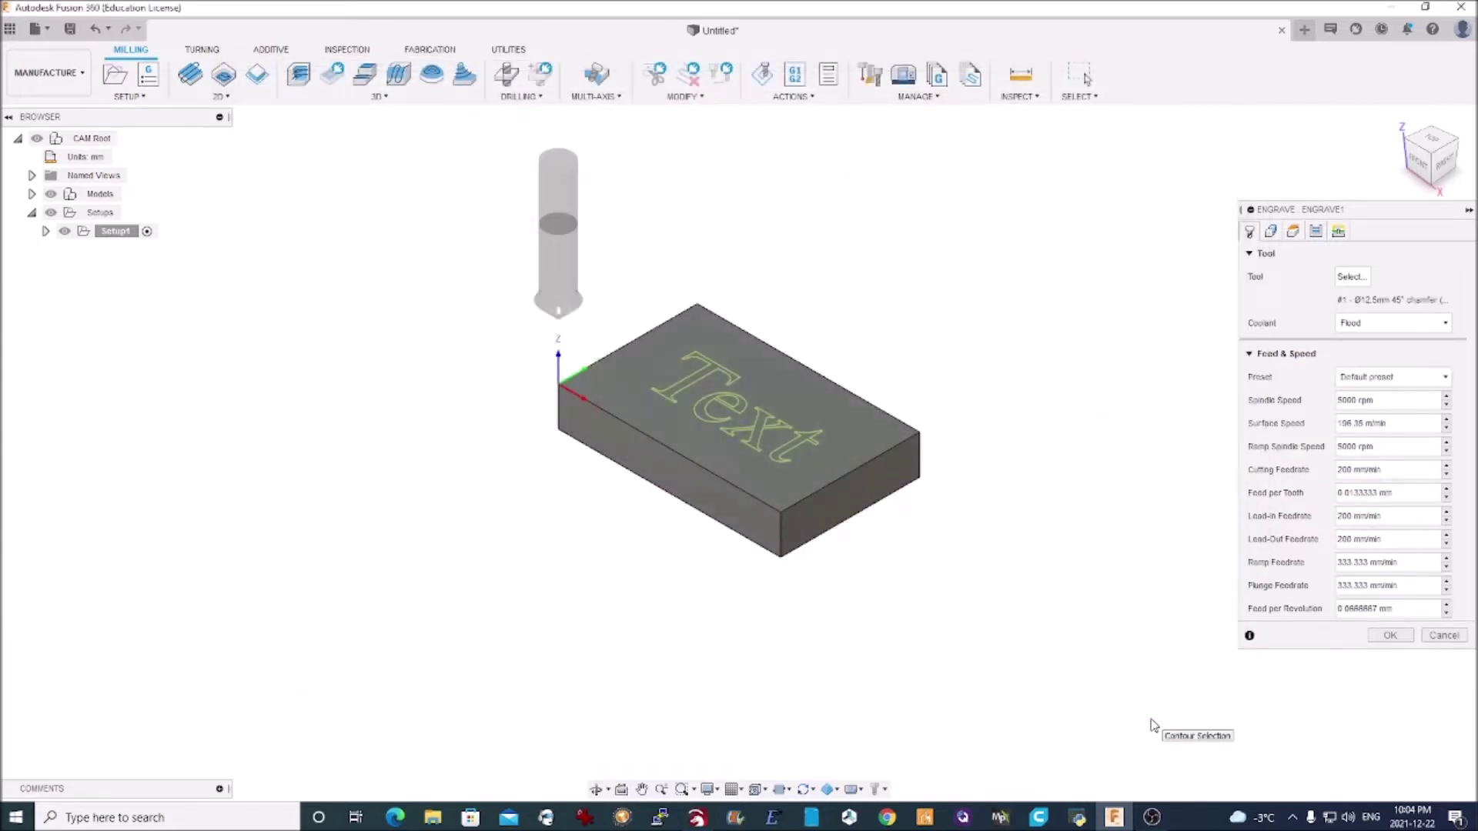
Step: Select the T, x, t and e letter outlines as geometry and create the Engrave1 toolpath
left_click(1270, 233)
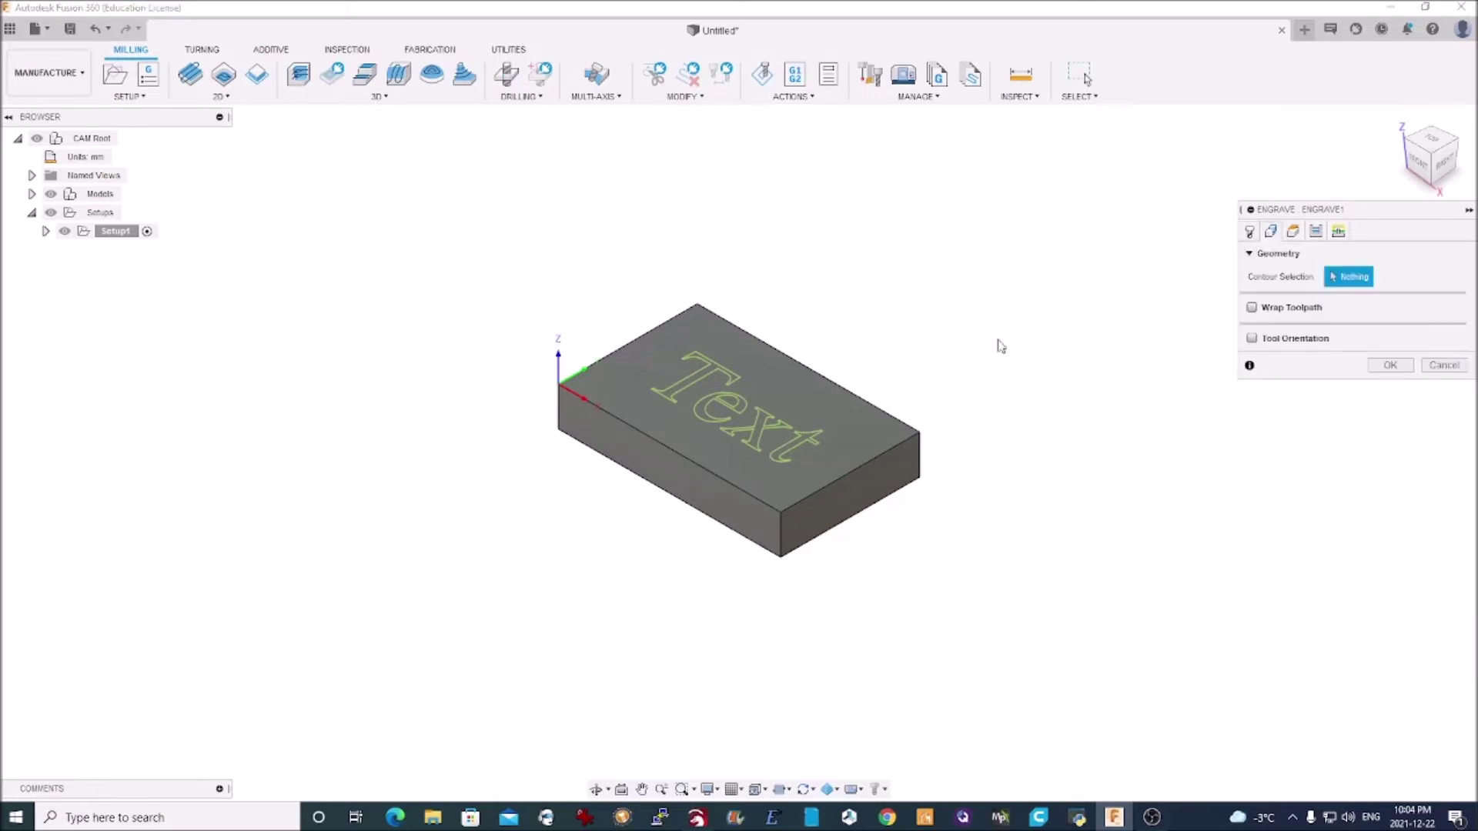
left_click(670, 397)
left_click(751, 447)
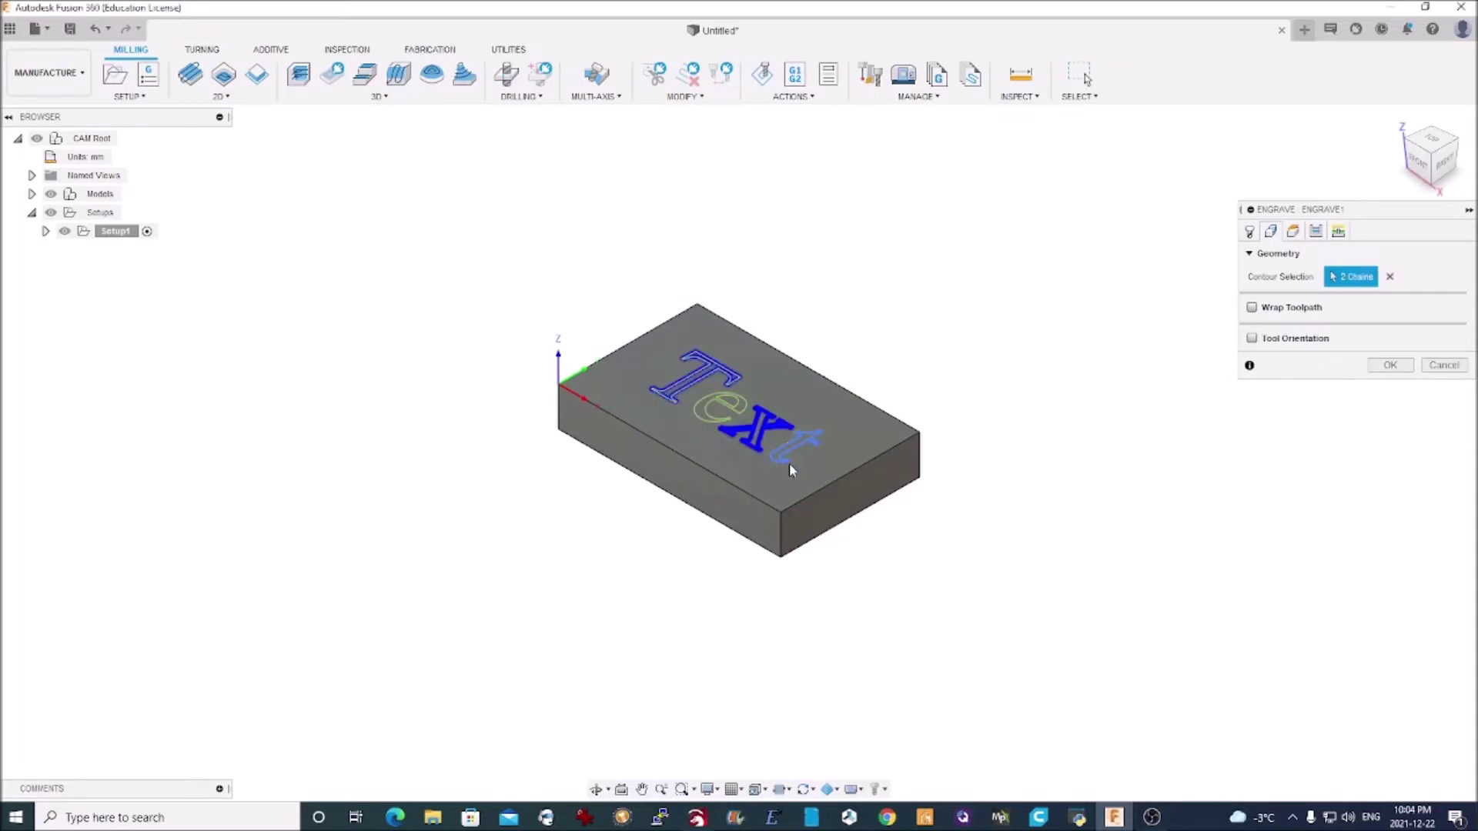
left_click(787, 463)
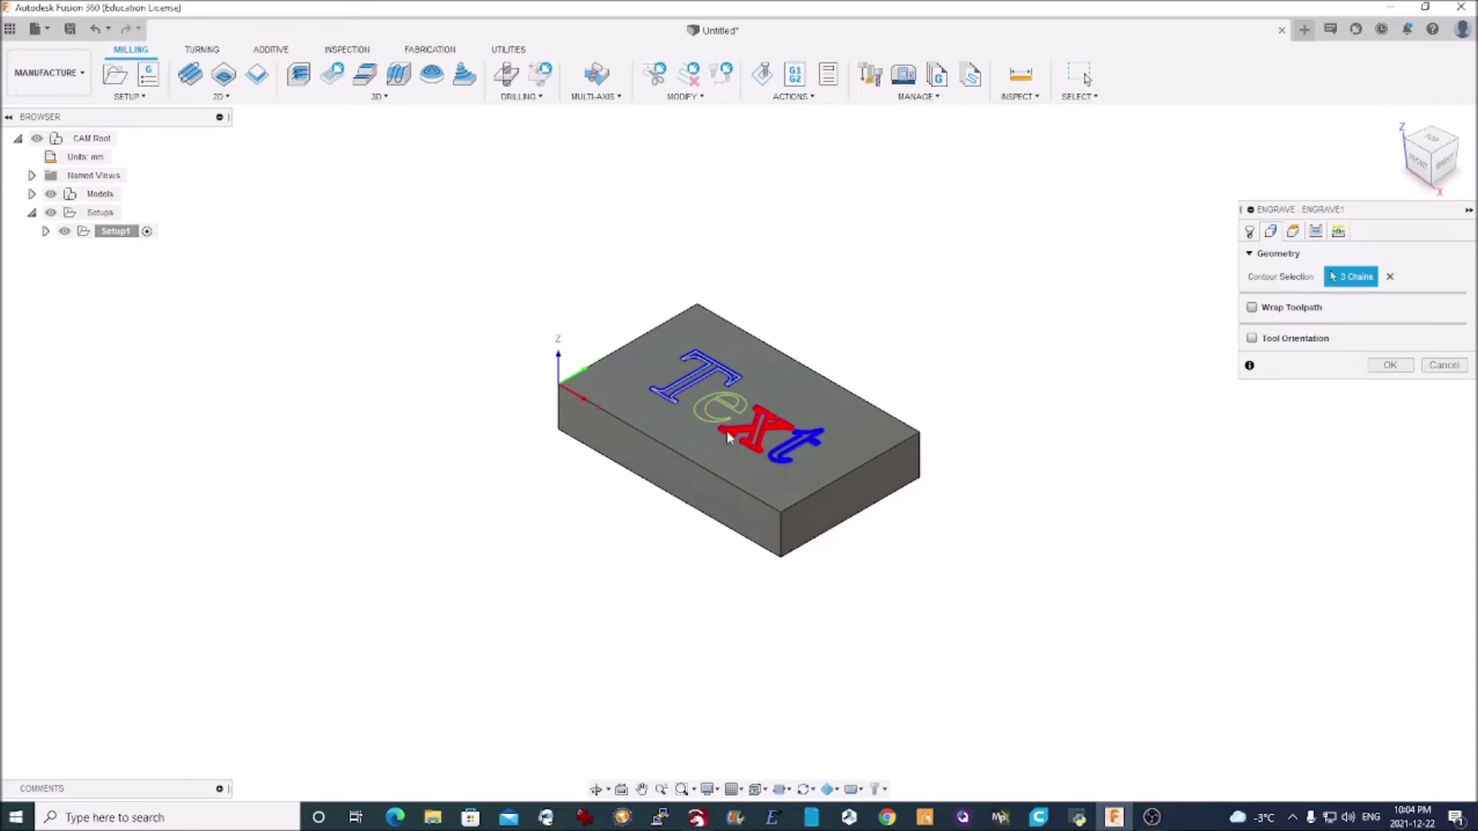
left_click(704, 420)
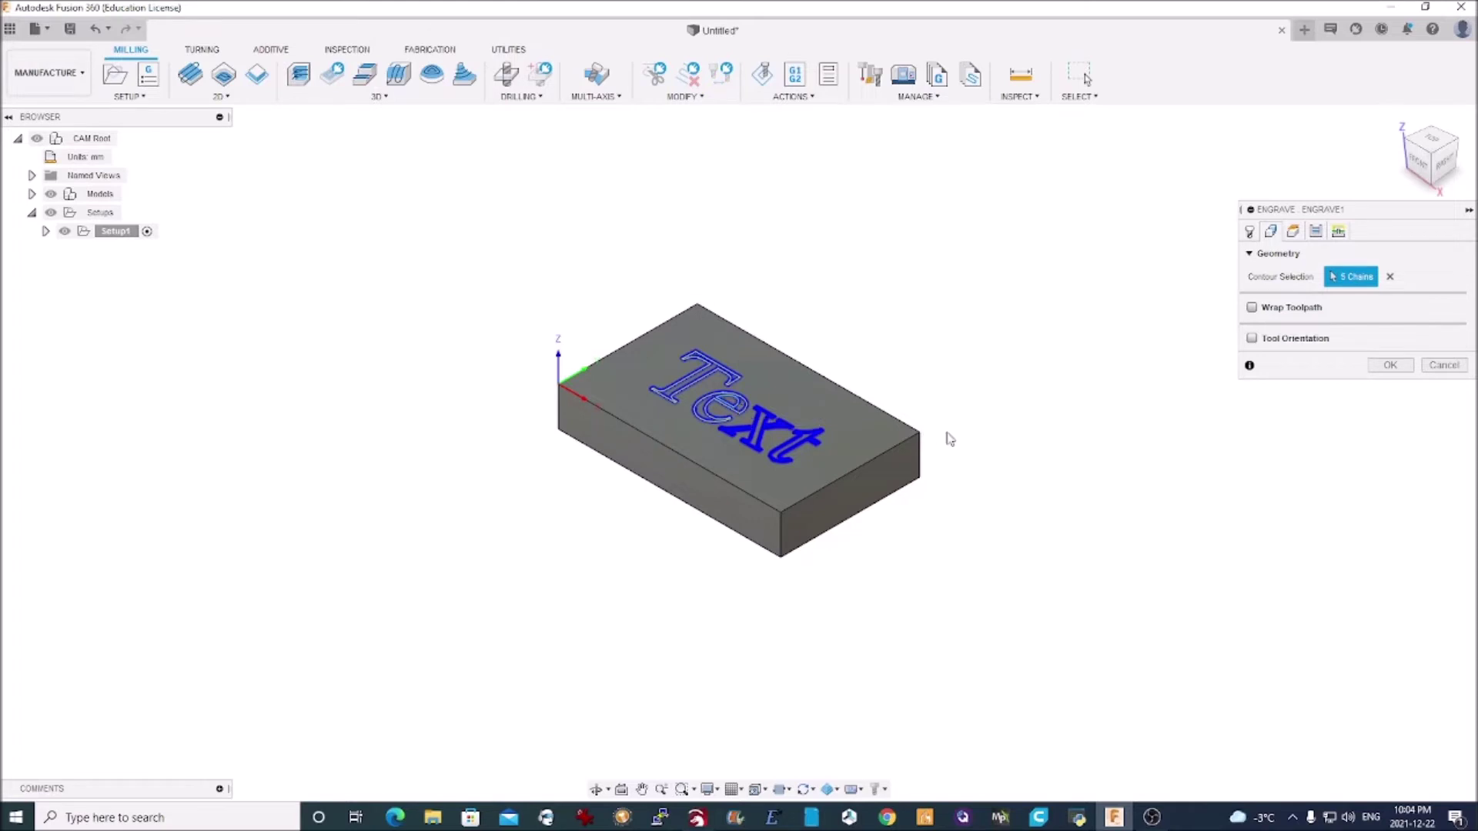
left_click(1403, 373)
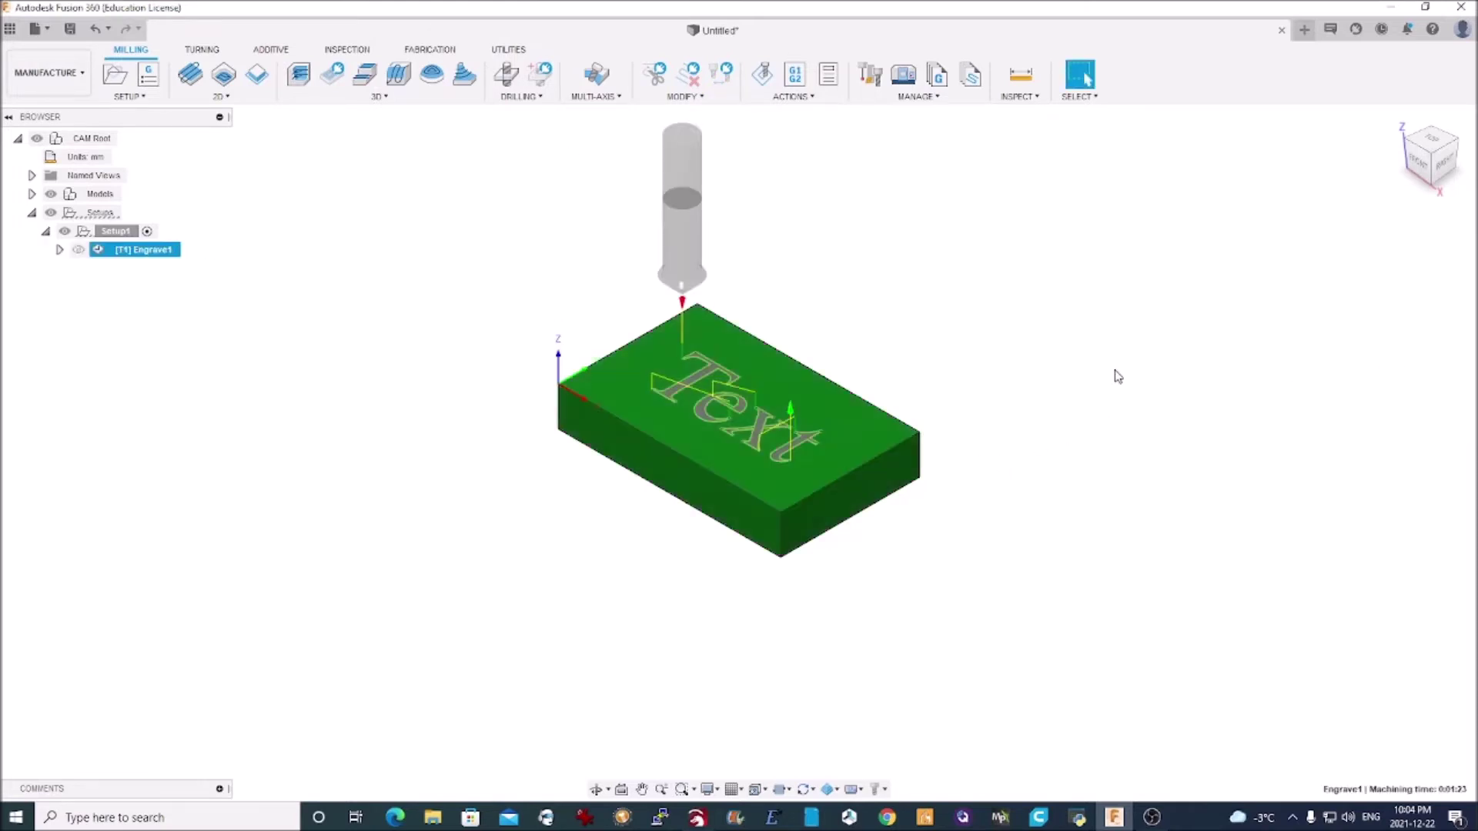
right_click(125, 253)
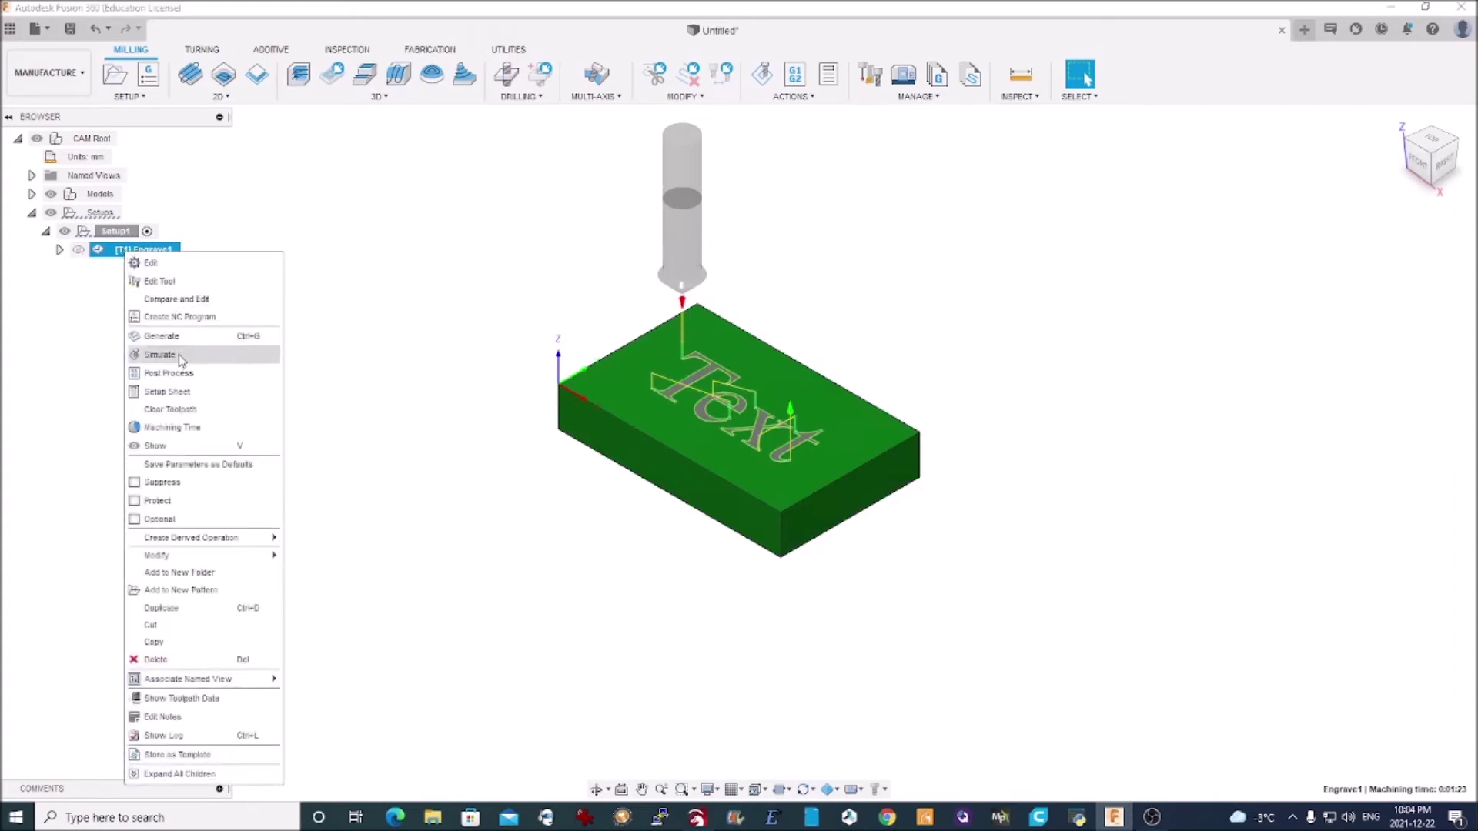
left_click(169, 355)
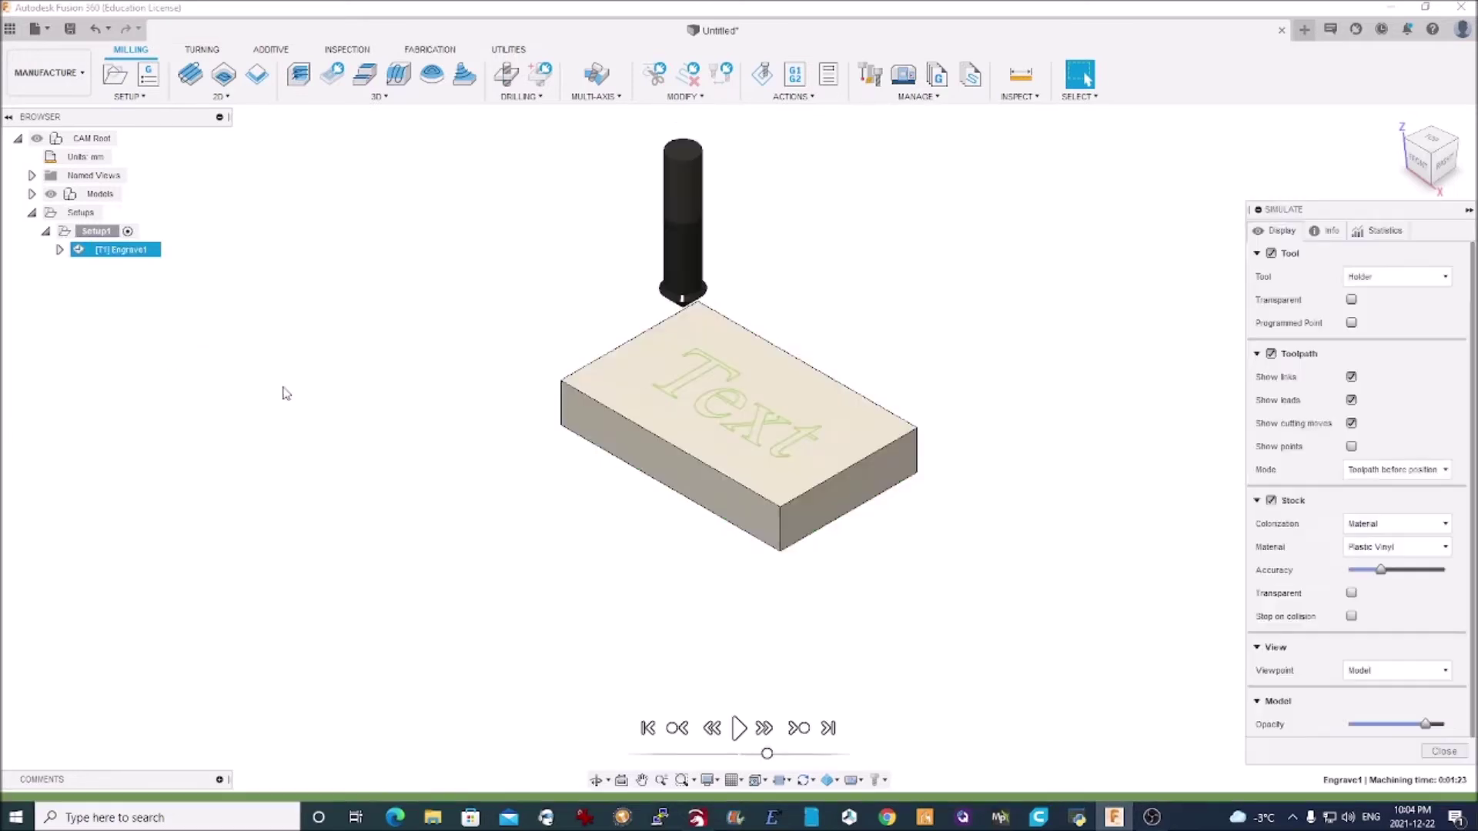
left_click(737, 729)
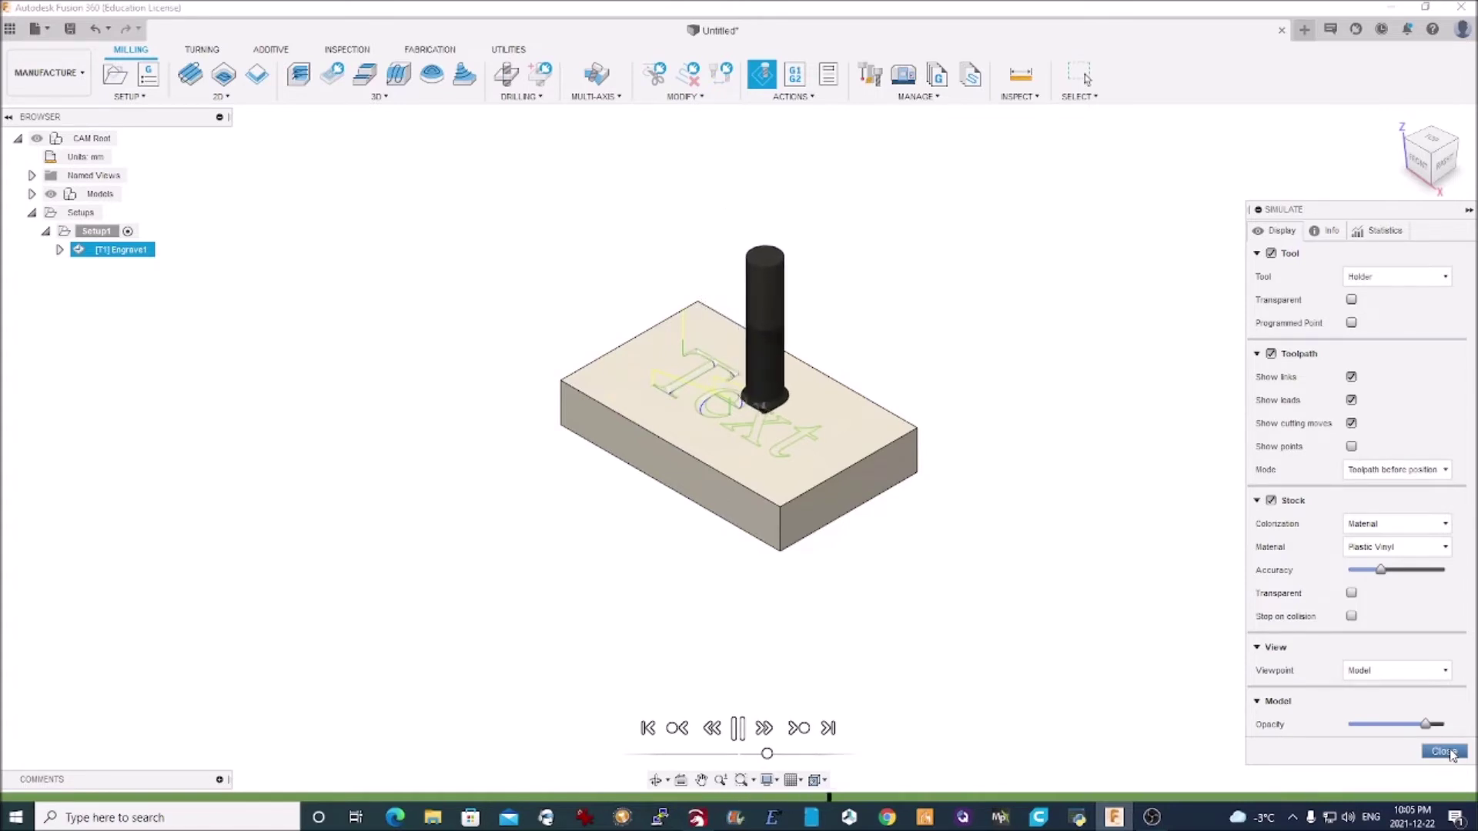
left_click(1444, 752)
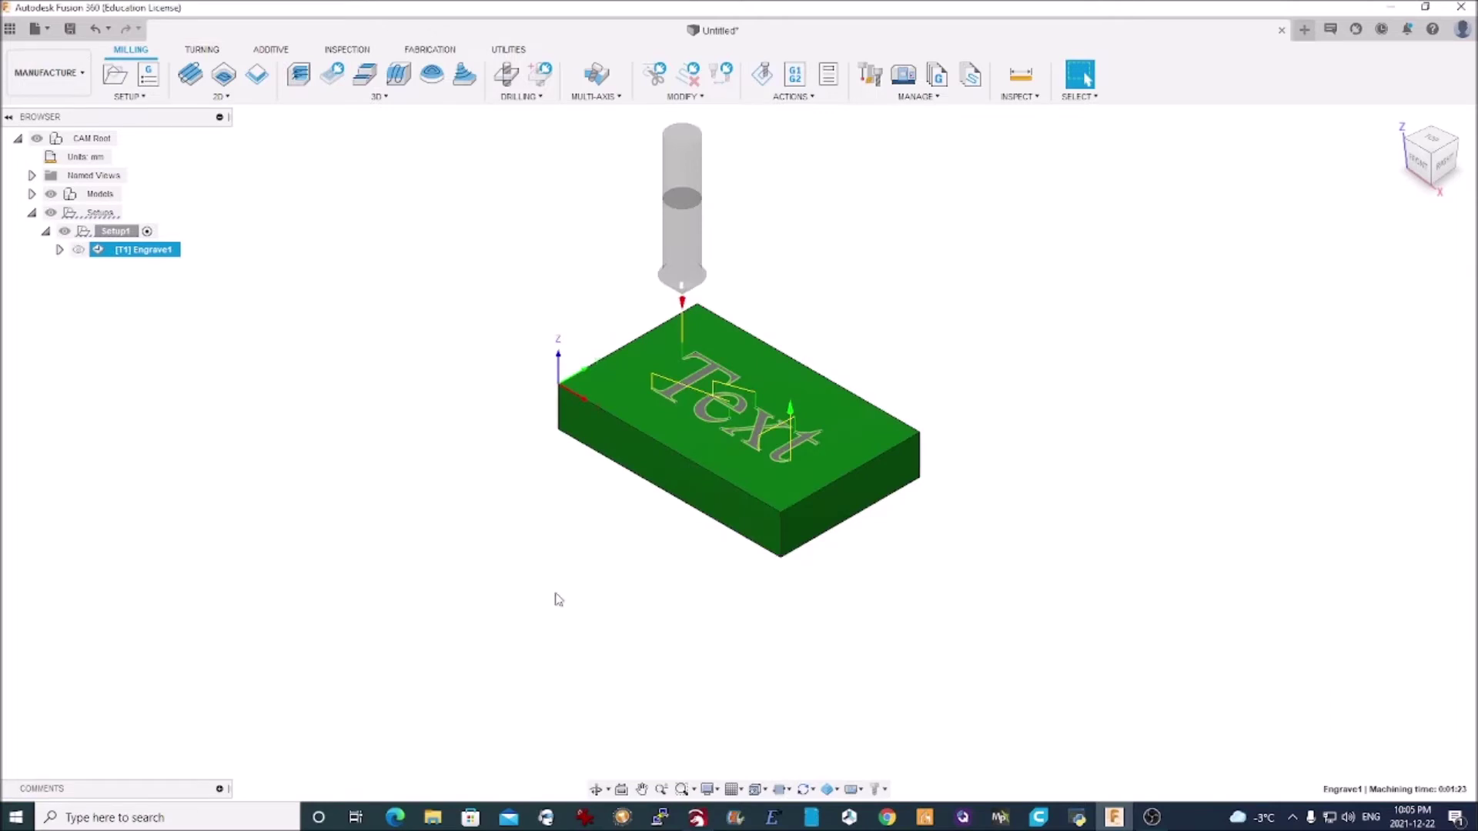
Step: Post-process Engrave1 with the MPCNC post, saving Text Testing.gcode to Downloads
right_click(122, 254)
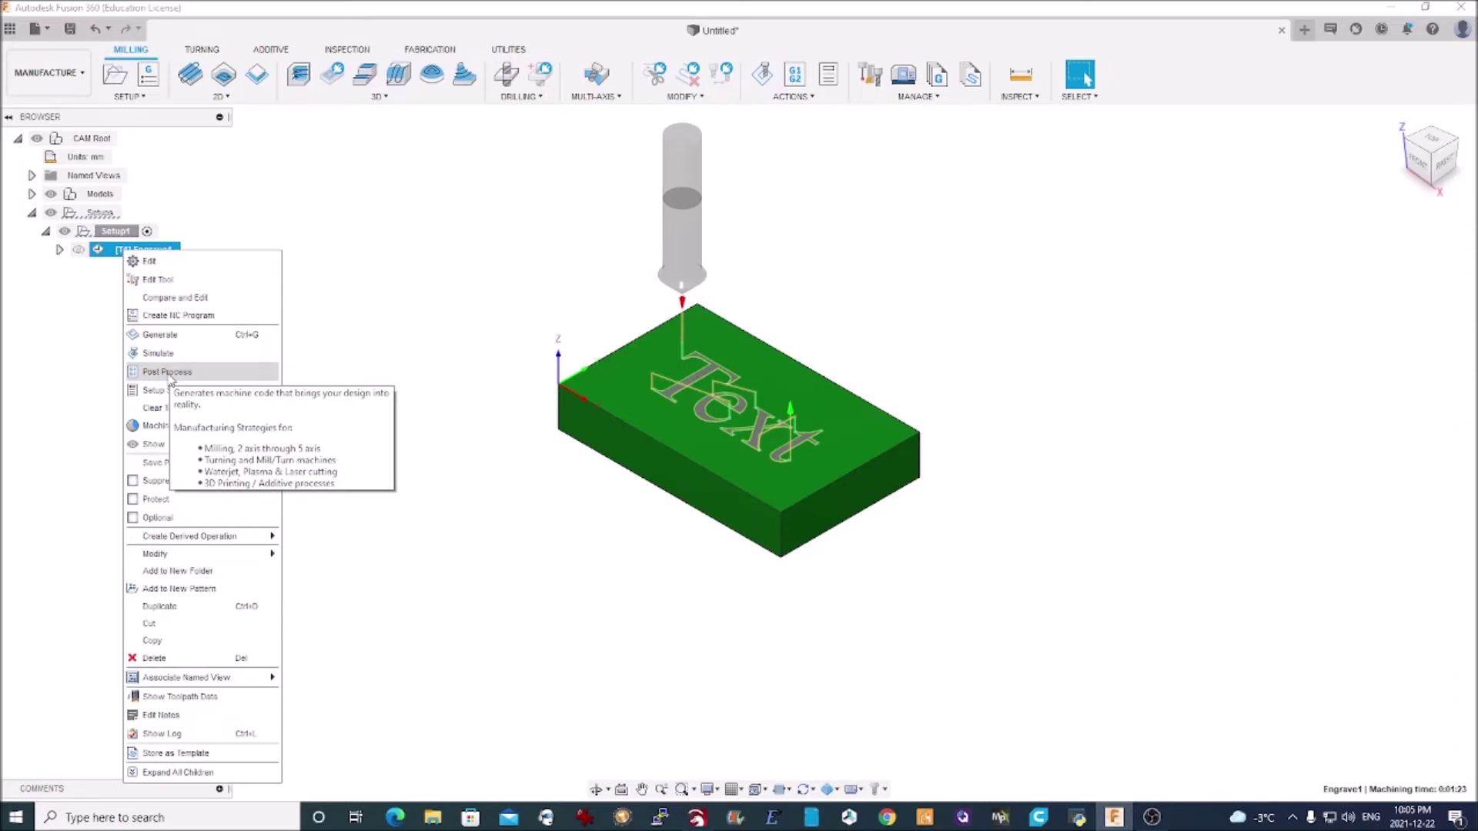
left_click(168, 372)
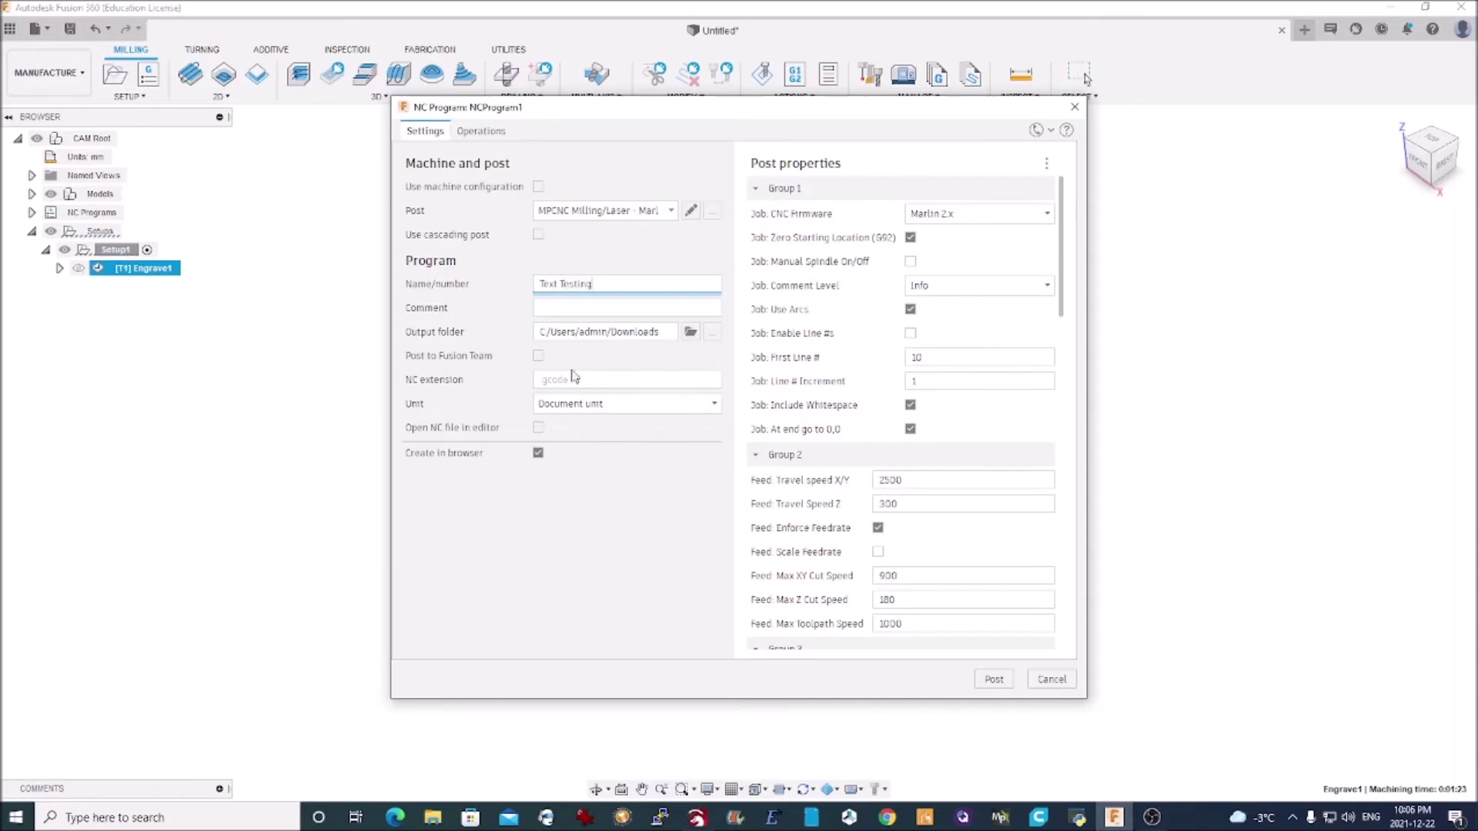
left_click(994, 680)
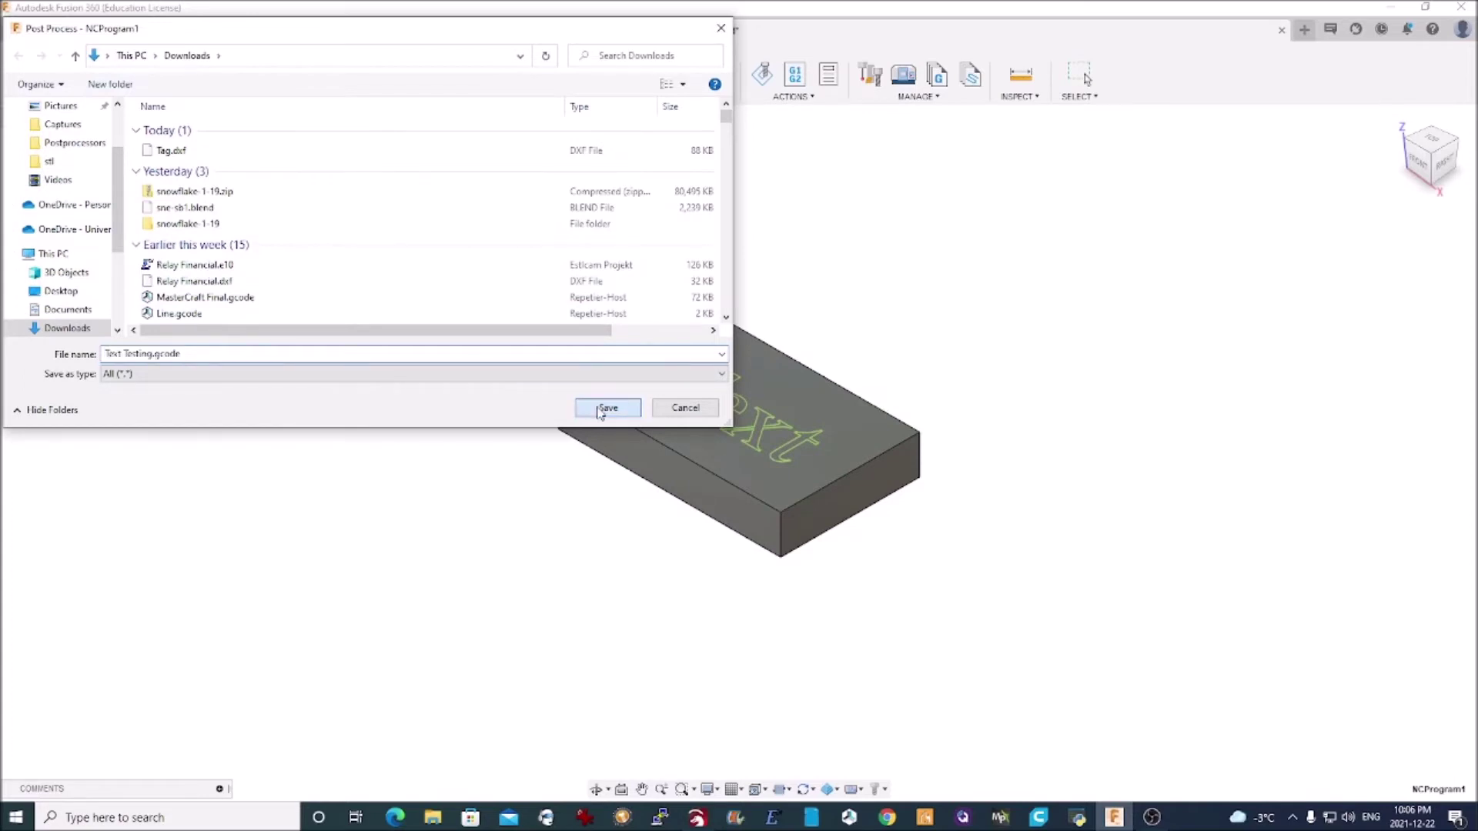
left_click(607, 409)
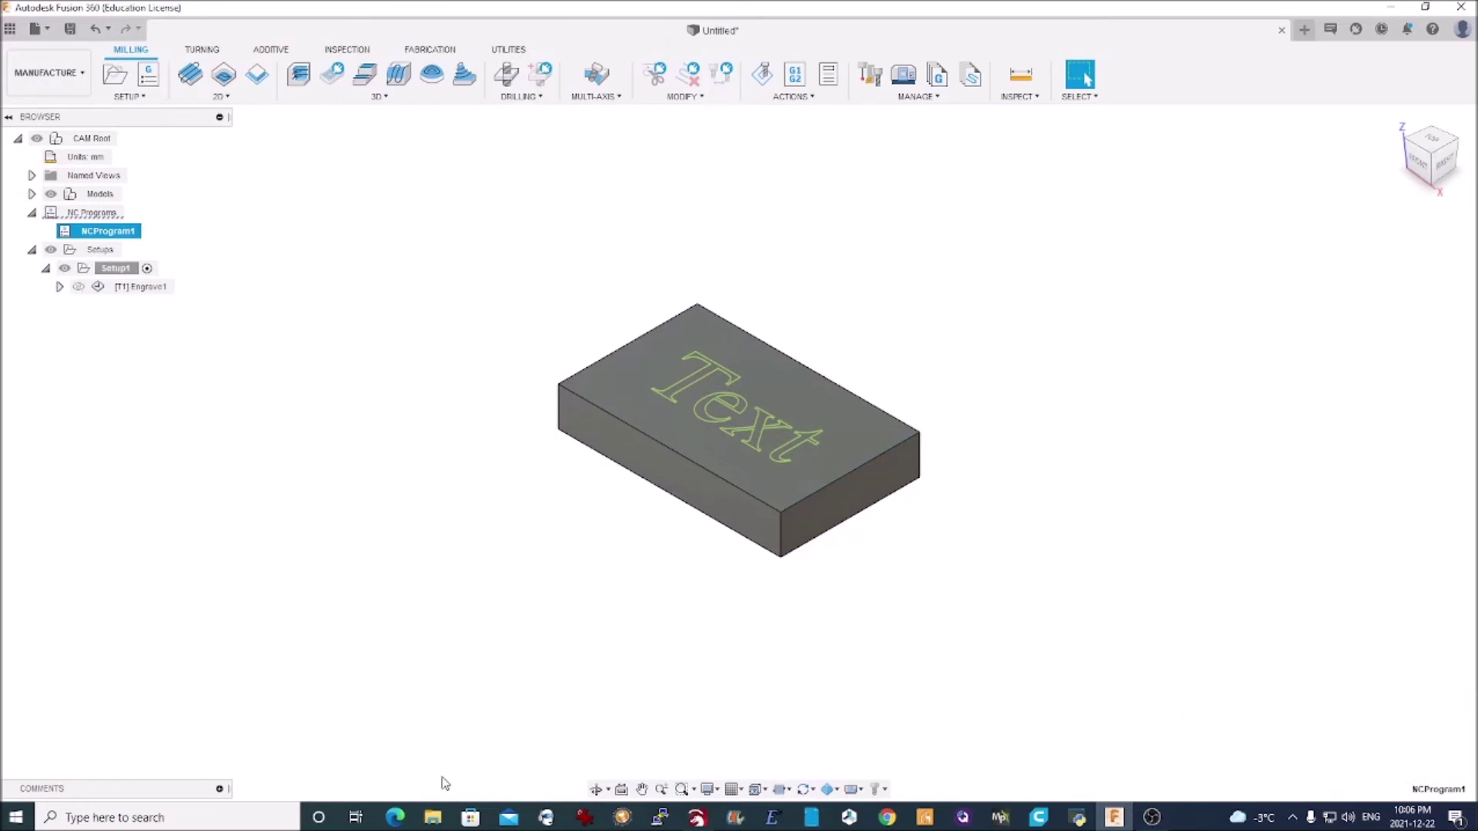
Step: Send Text Testing.gcode from Downloads to the MPCNC2A (G:) card
left_click(432, 818)
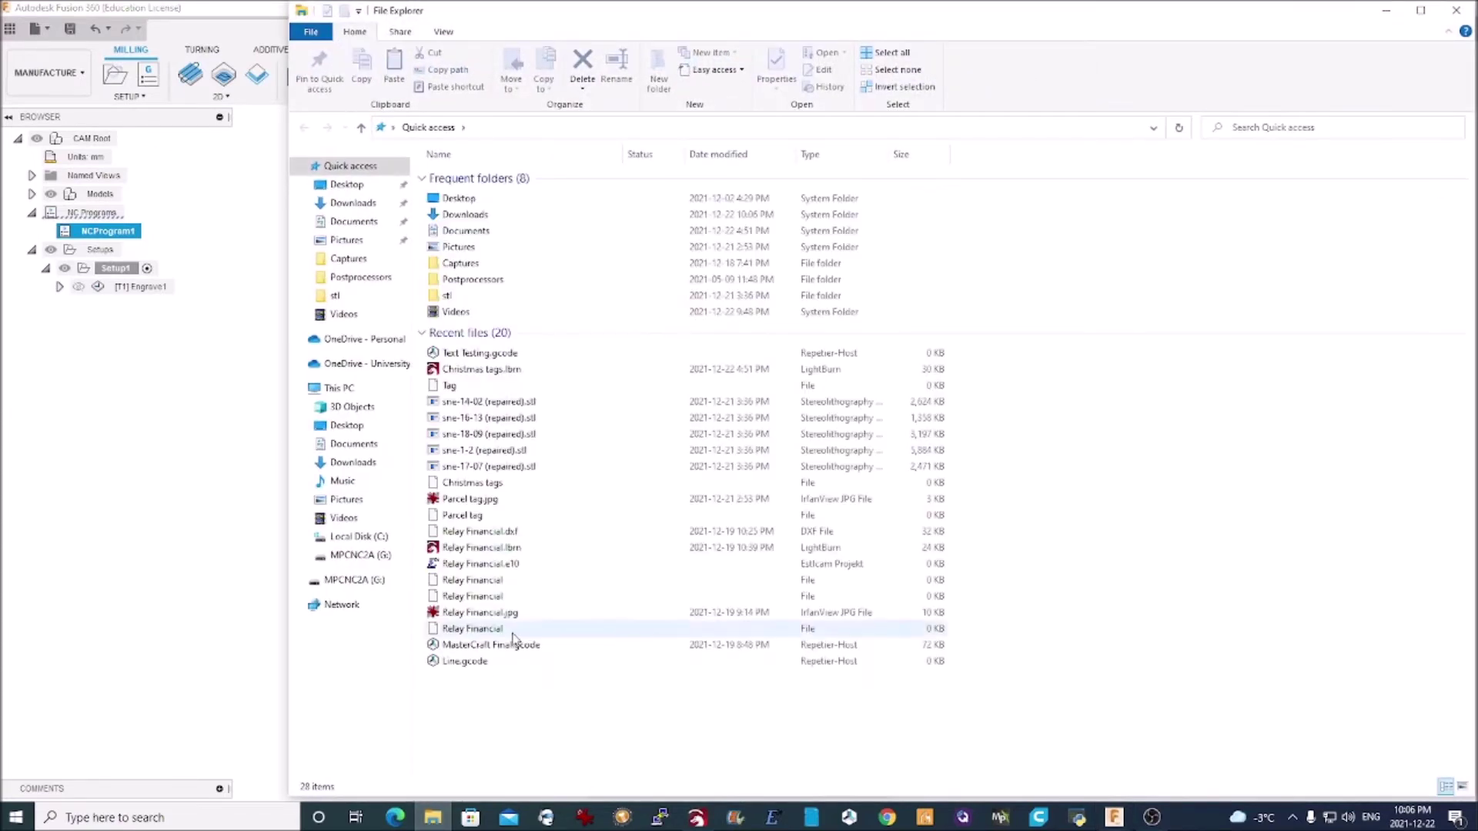
left_click(340, 204)
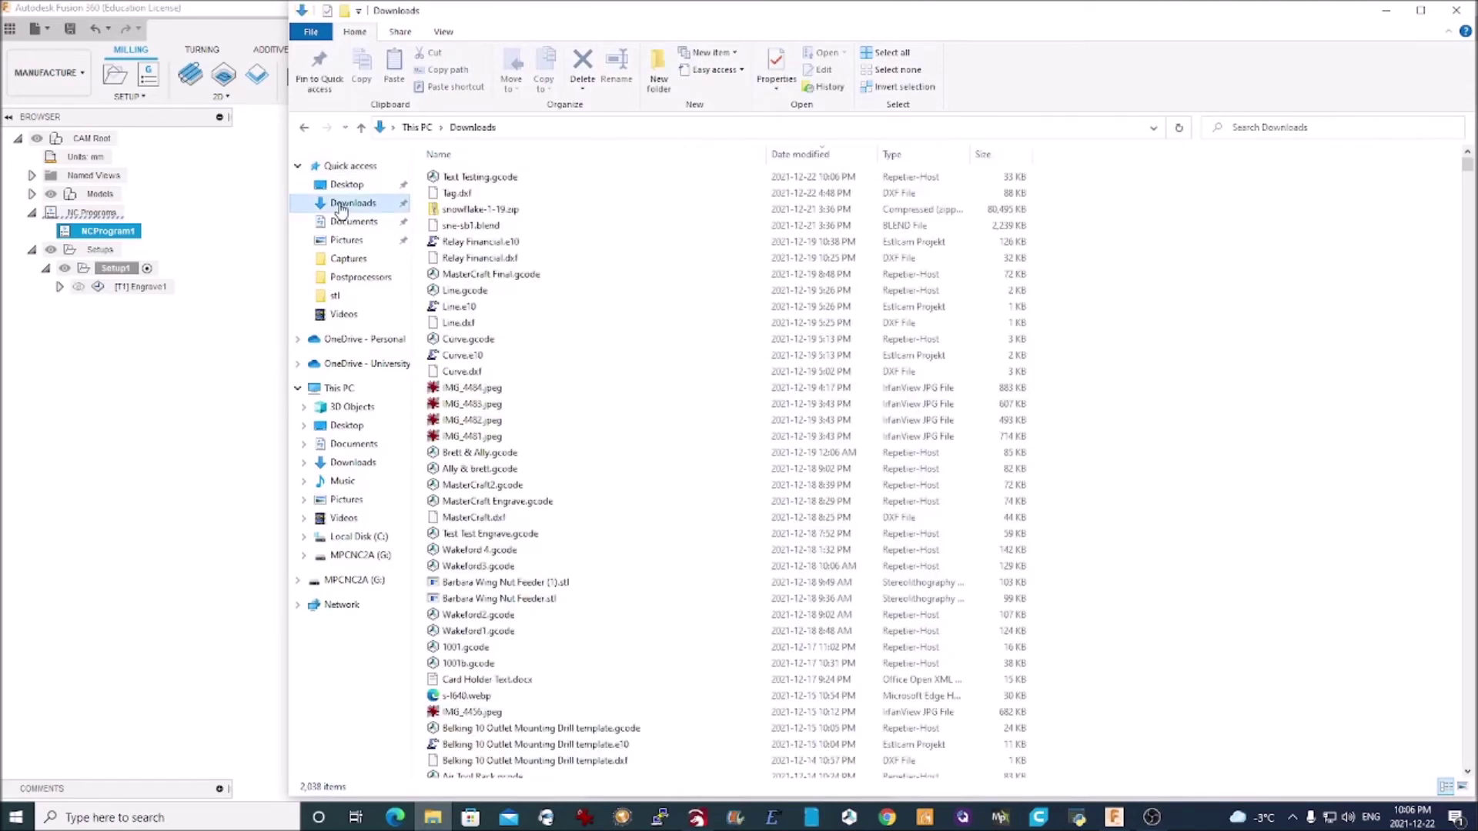
right_click(469, 183)
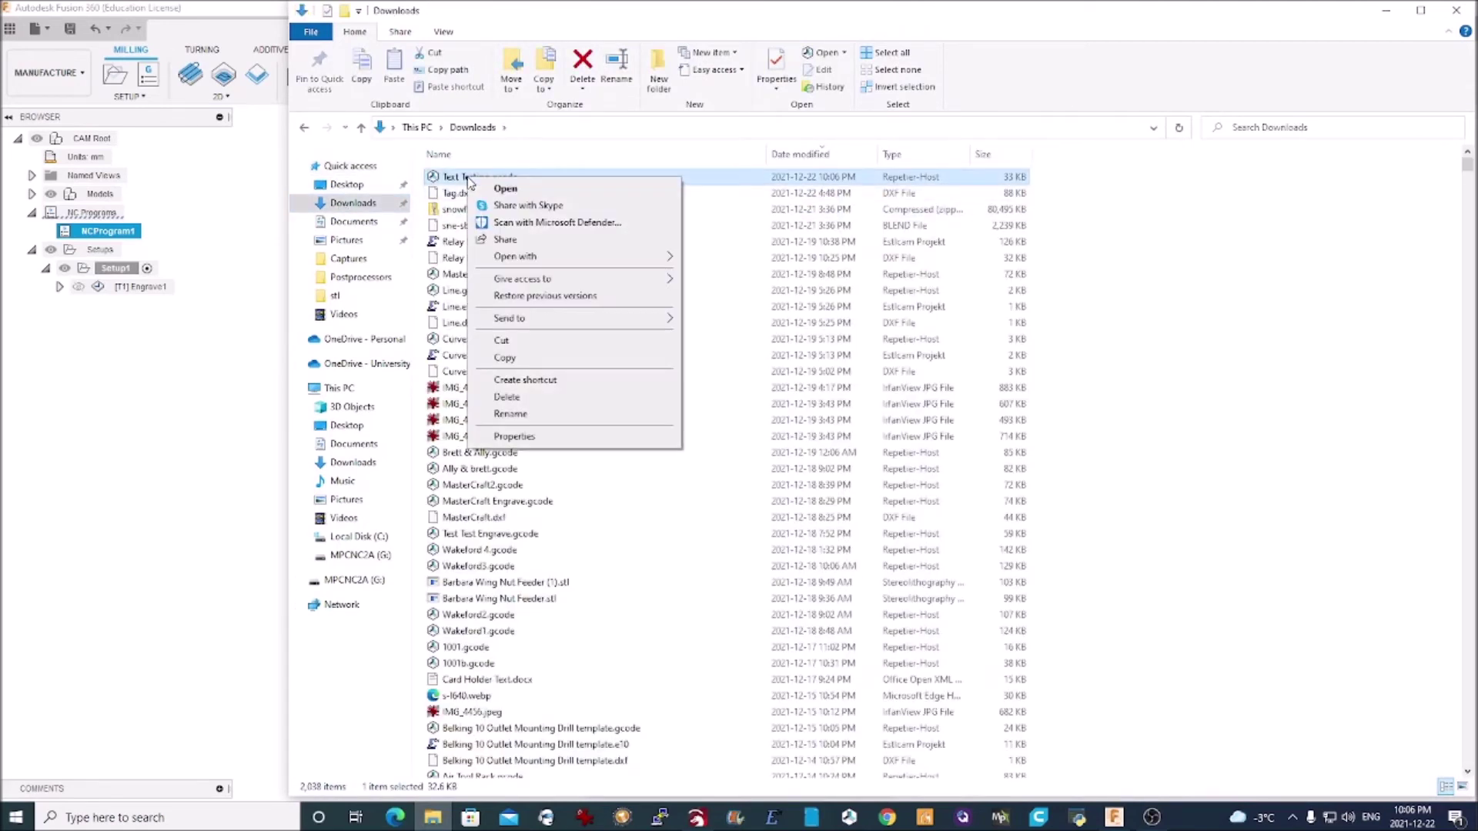
mouse_move(497, 322)
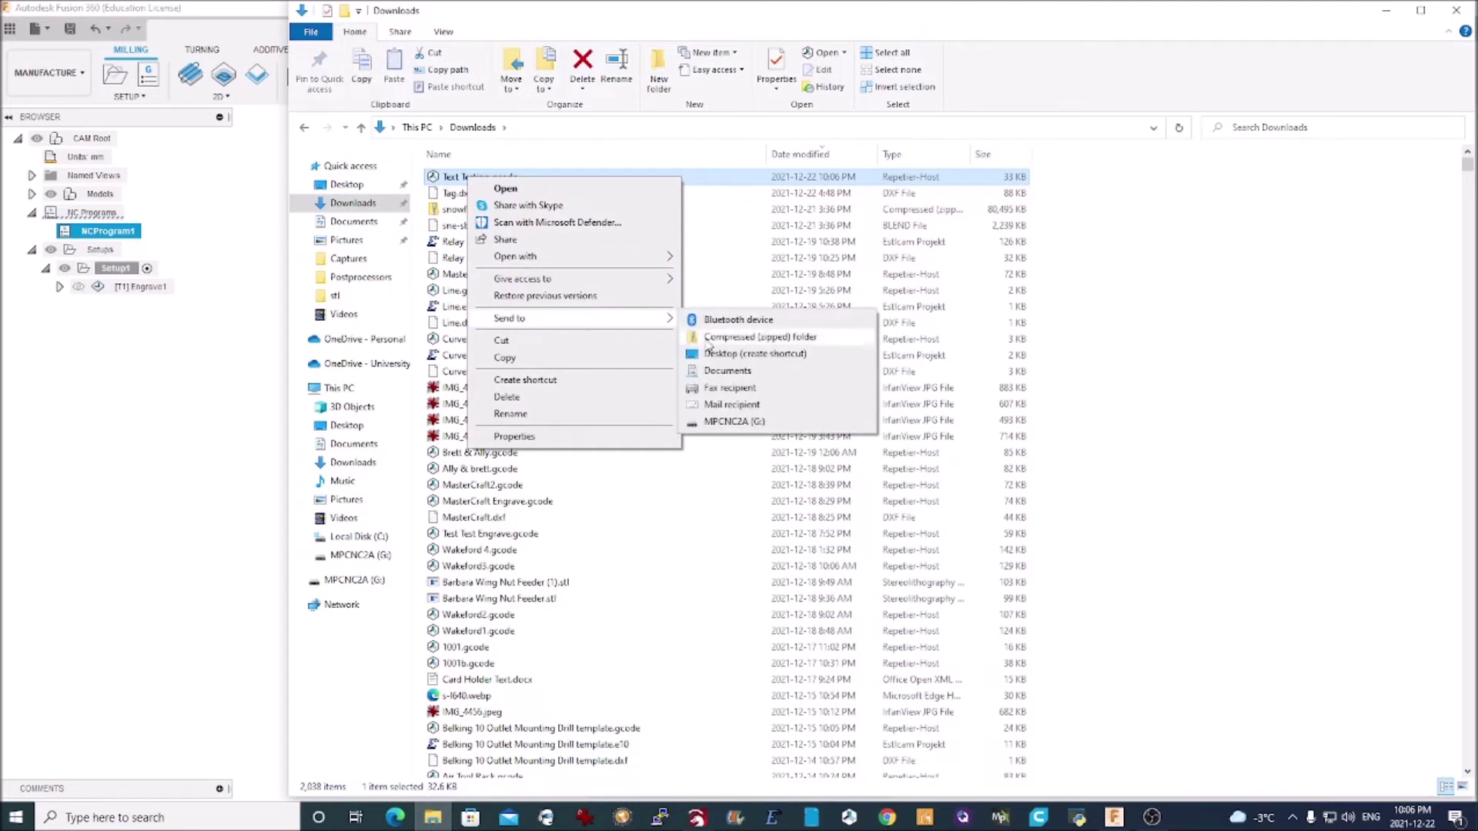
left_click(736, 423)
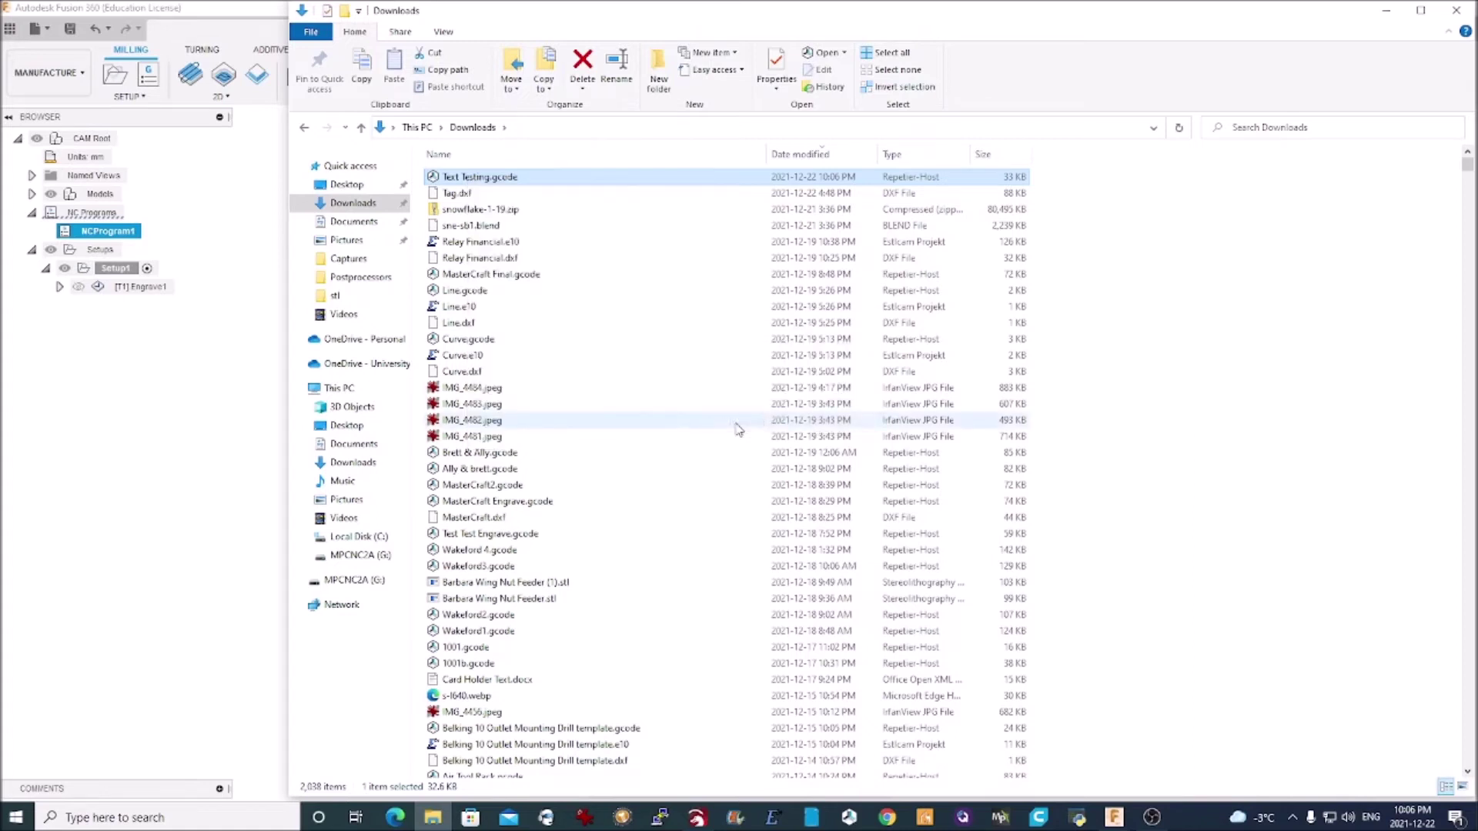
Step: Check the file is on the MPCNC2A (G:) card, then eject the card
left_click(350, 555)
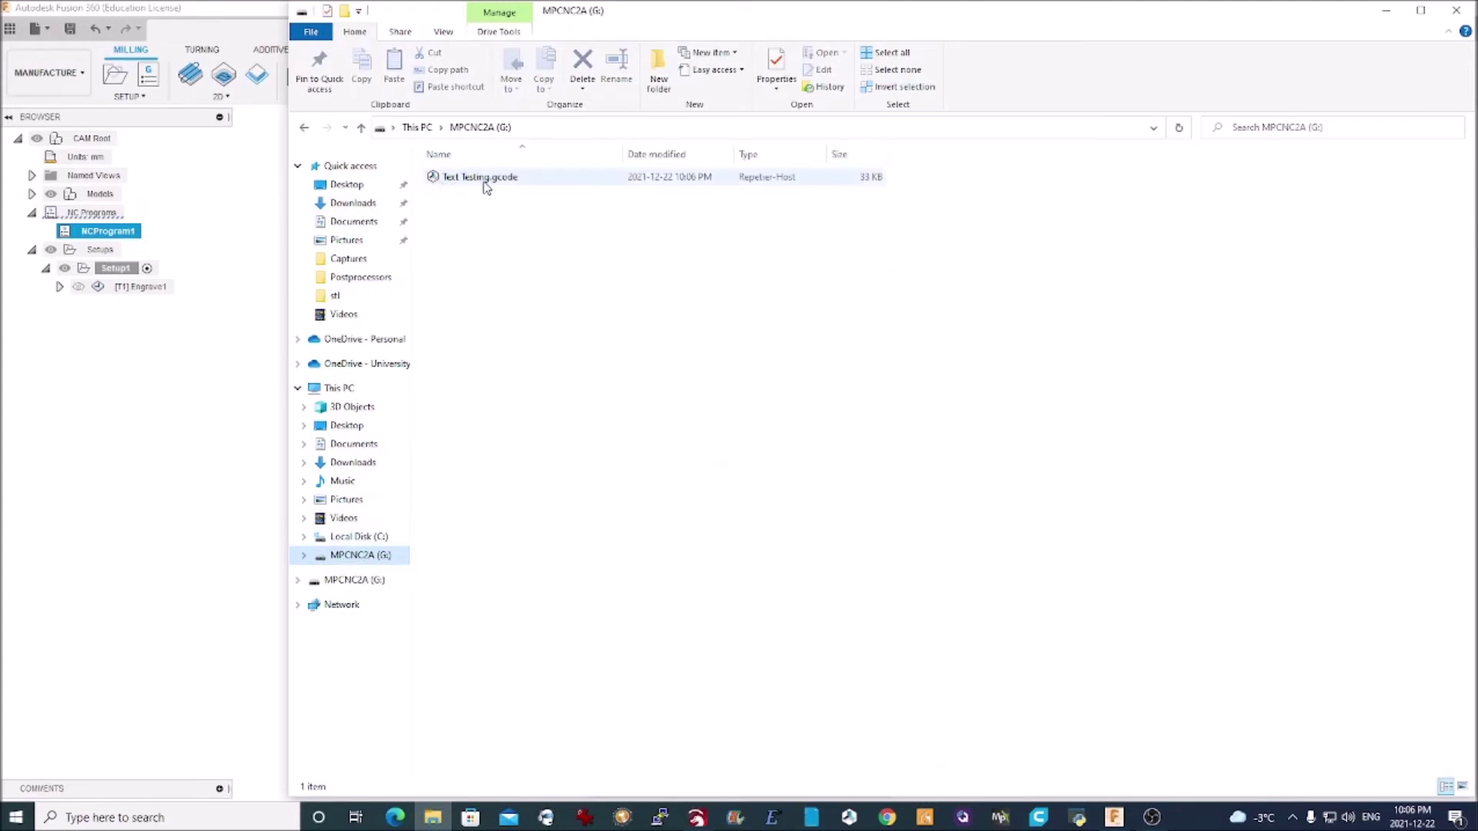
right_click(340, 558)
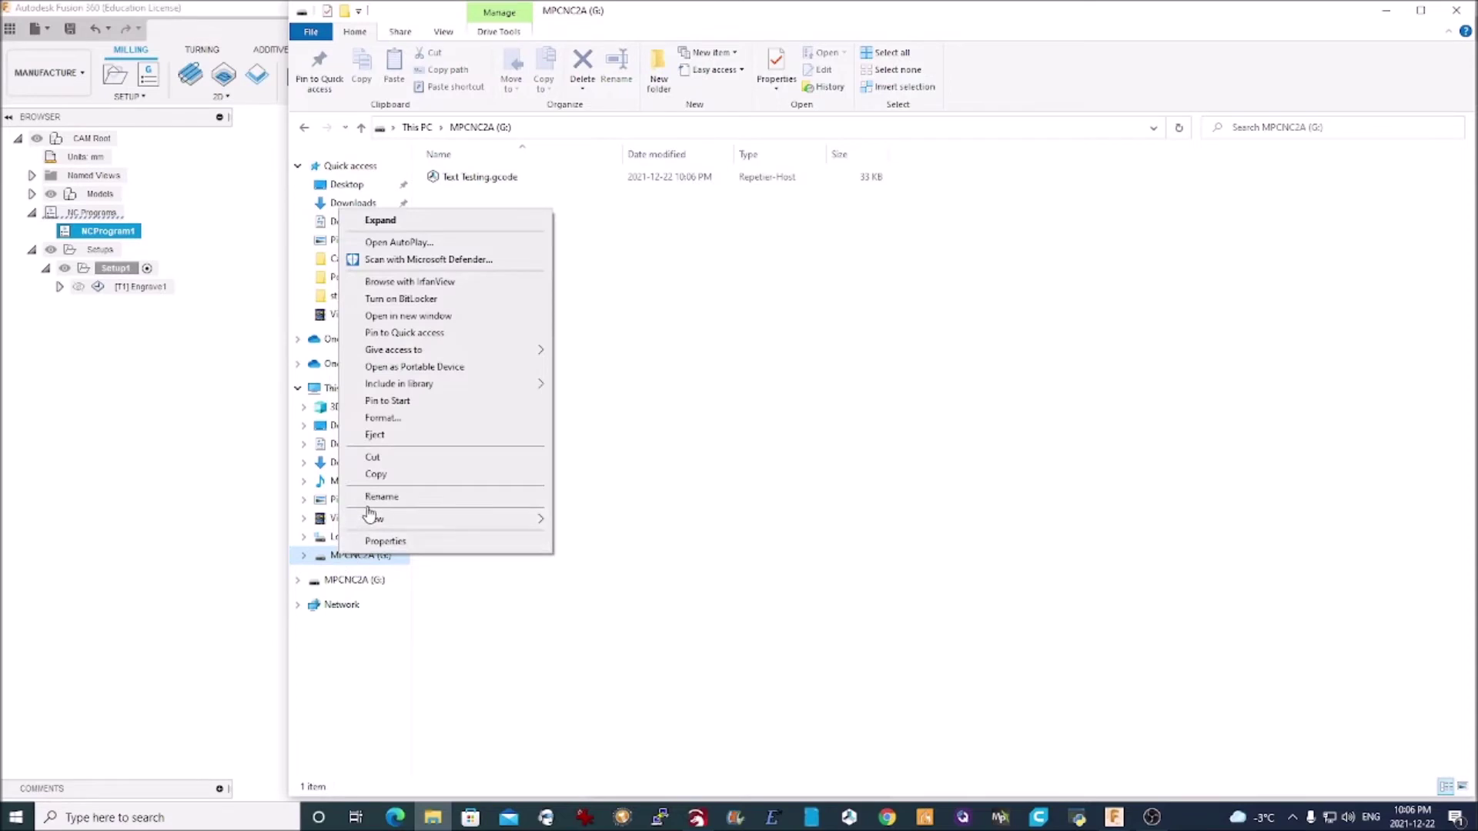
left_click(375, 435)
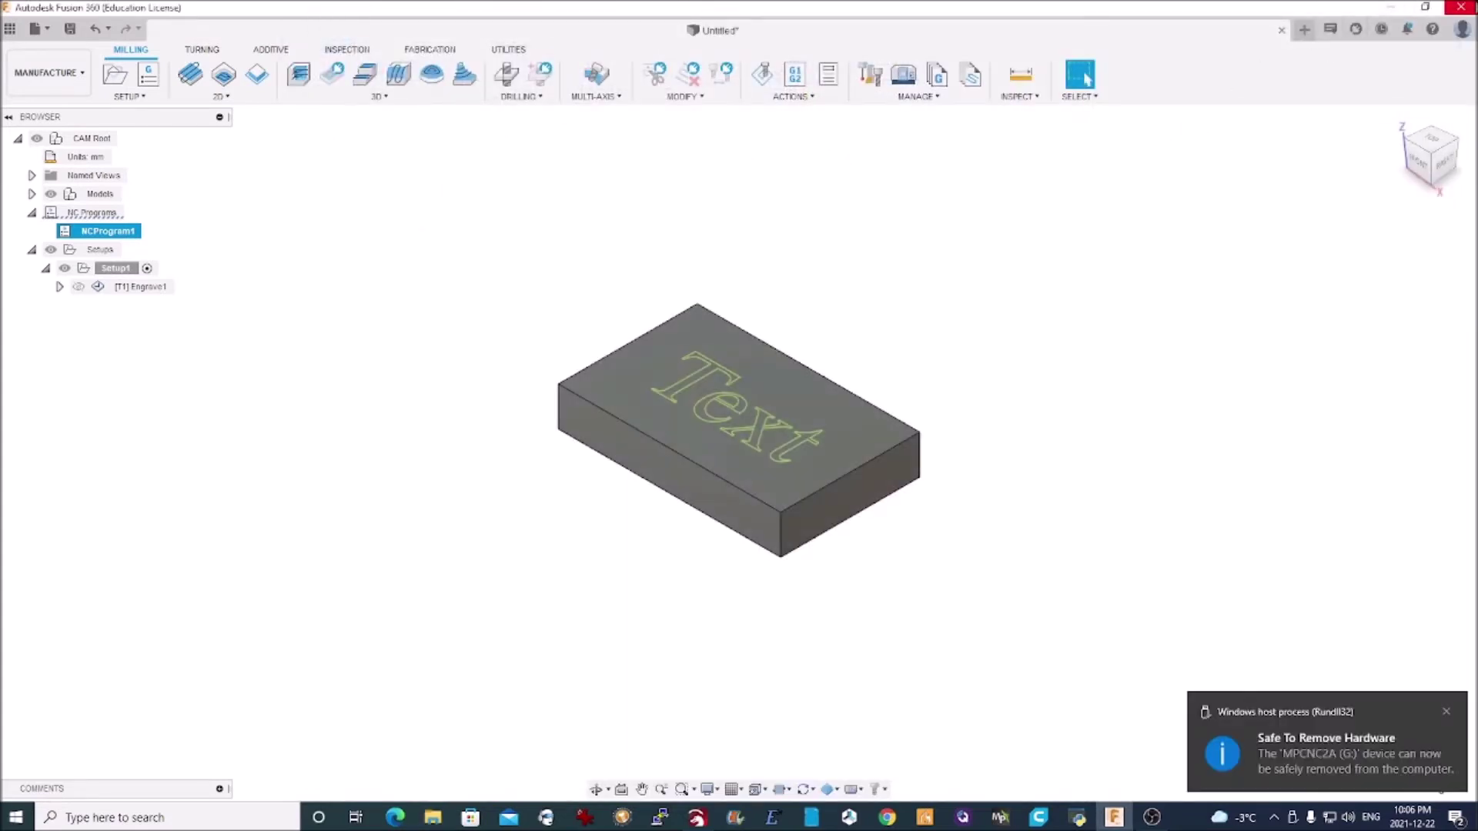